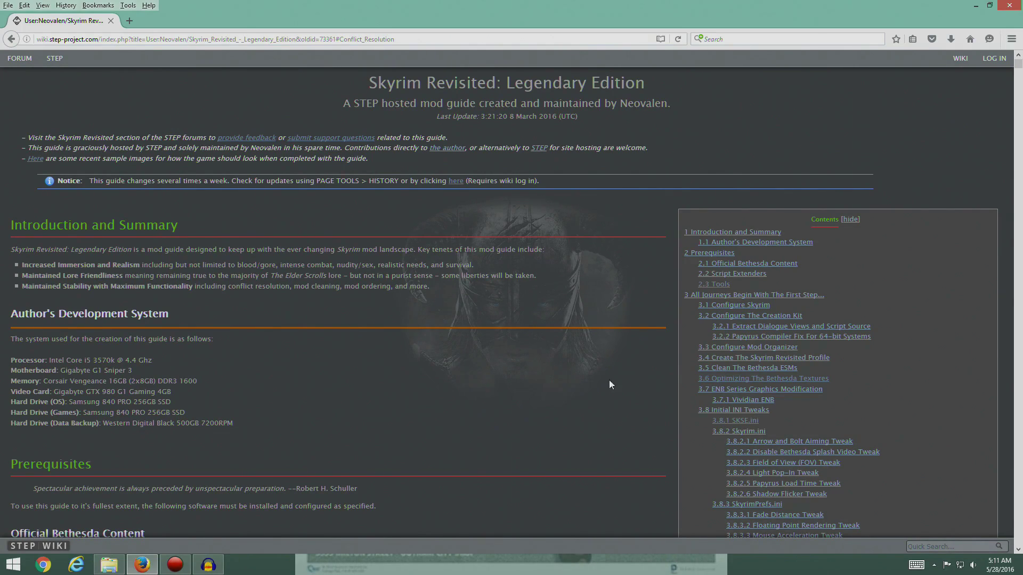
Step: Jump the STEP guide to section 5, 'All Good Things Must Come To An End', then minimize Firefox
scroll(641, 363, down, 20)
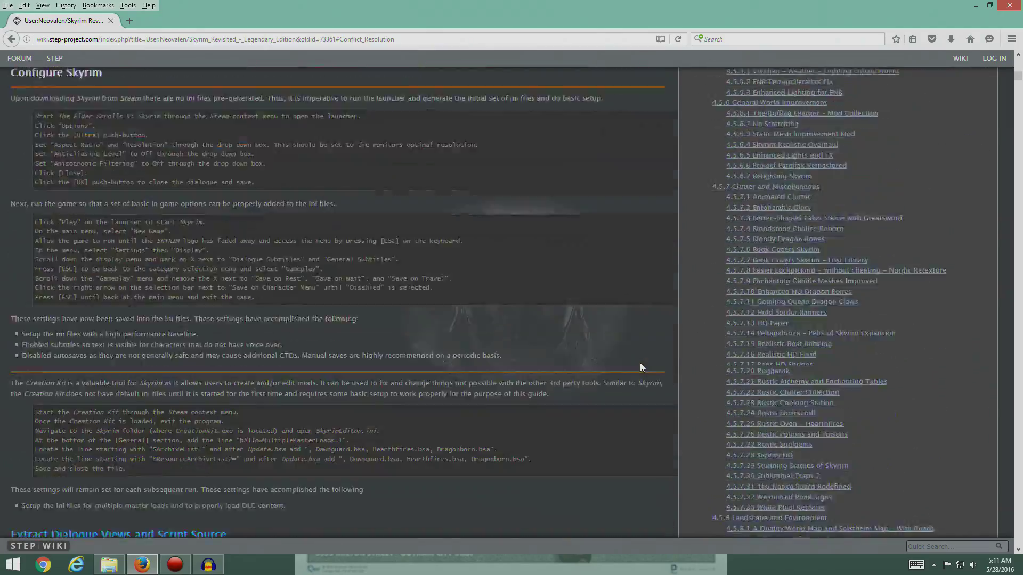
scroll(641, 363, down, 20)
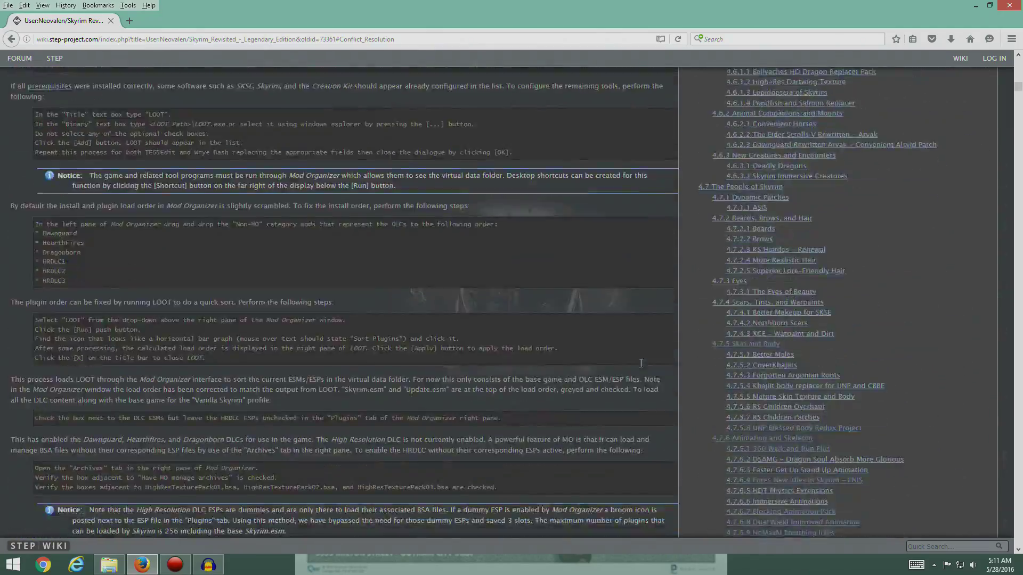
scroll(640, 363, down, 20)
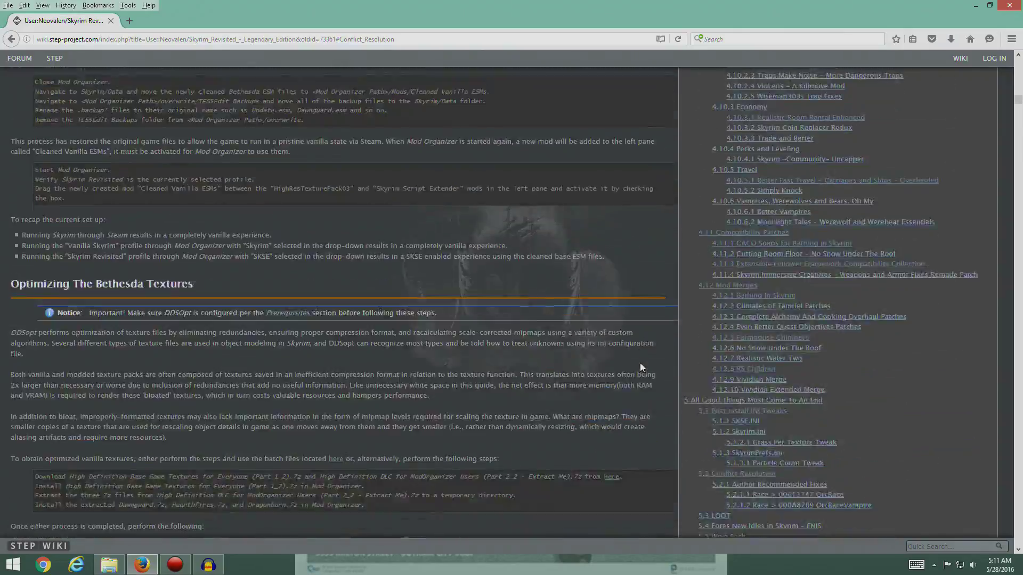
scroll(641, 368, down, 10)
scroll(641, 367, up, 6)
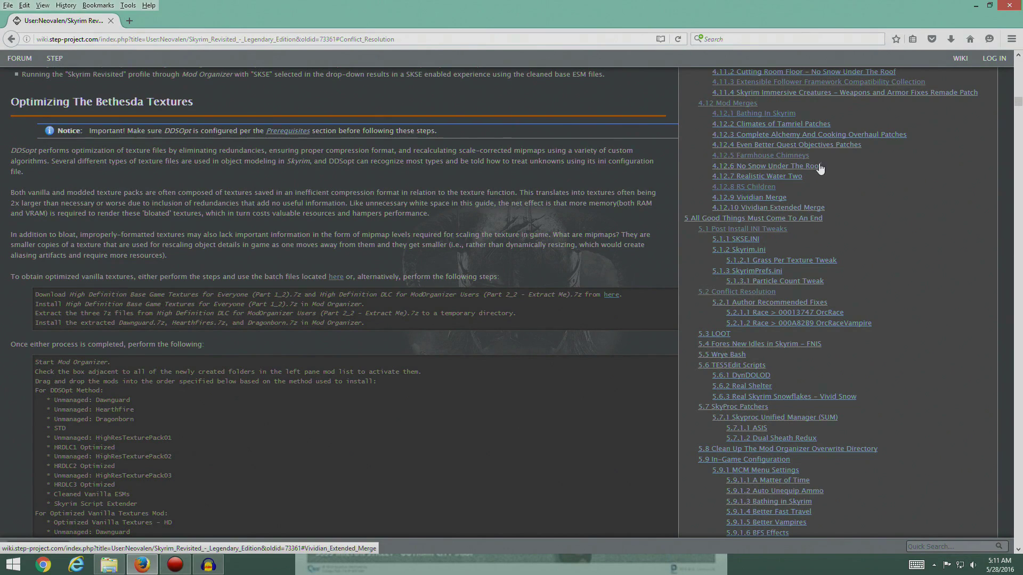
click(717, 220)
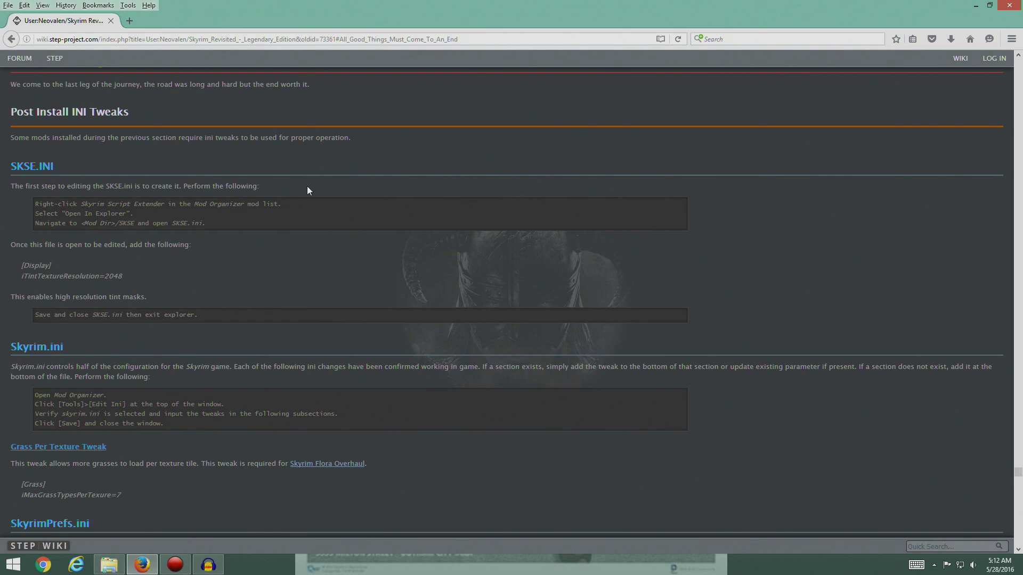
click(979, 5)
Step: Launch Mod Organizer and sort its mod list alphabetically by Mod Name
double_click(260, 410)
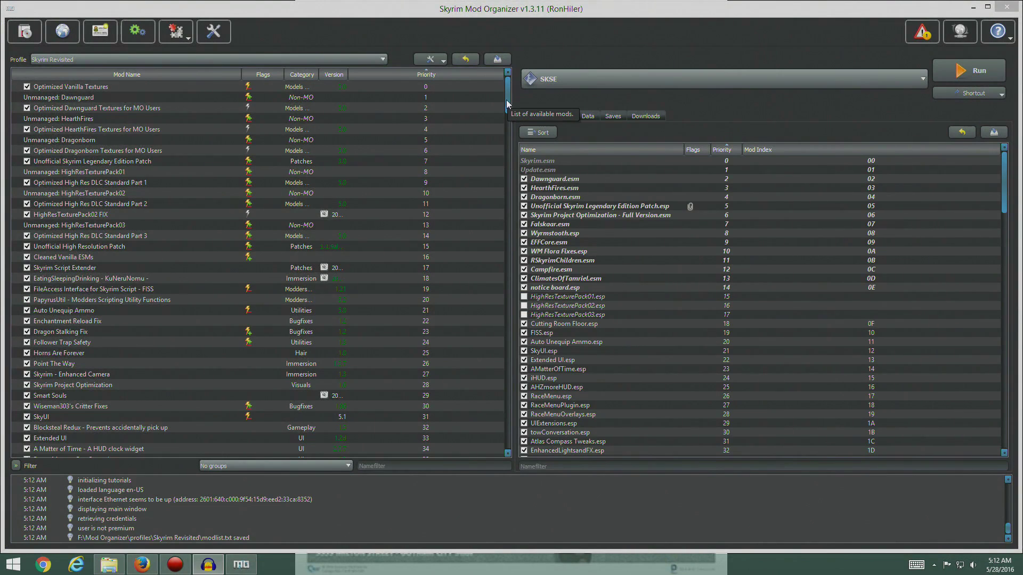
key(alt+Tab)
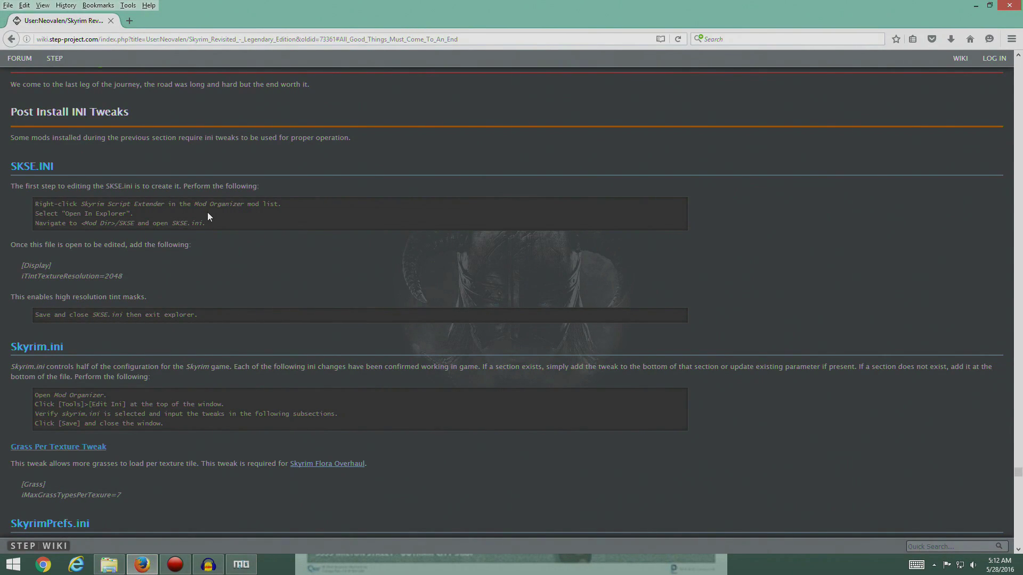
click(142, 565)
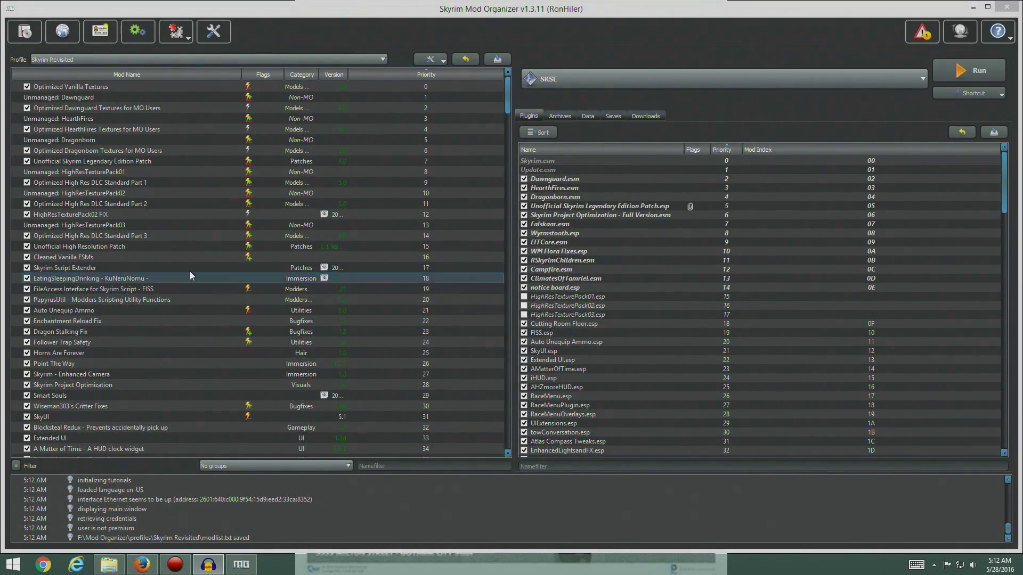
click(177, 76)
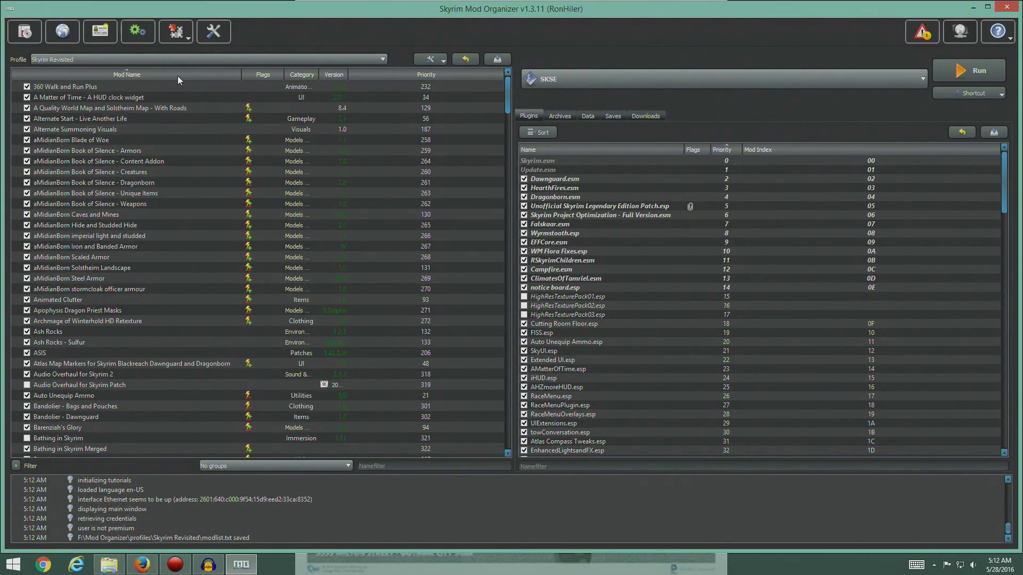
Step: Open the Skyrim Script Extender mod's folder in File Explorer and move the window left
drag(511, 109, 517, 377)
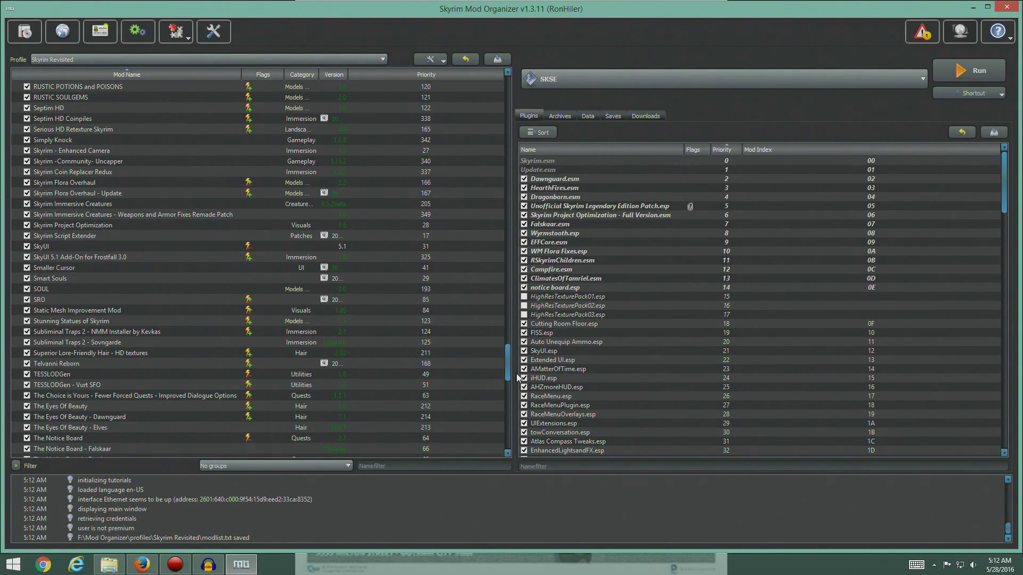
click(76, 238)
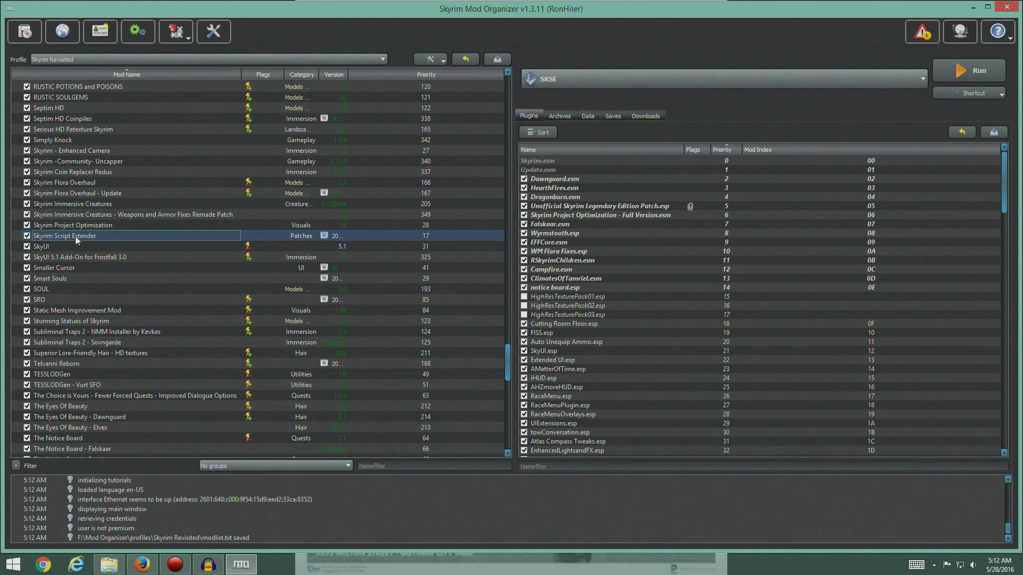
right_click(75, 237)
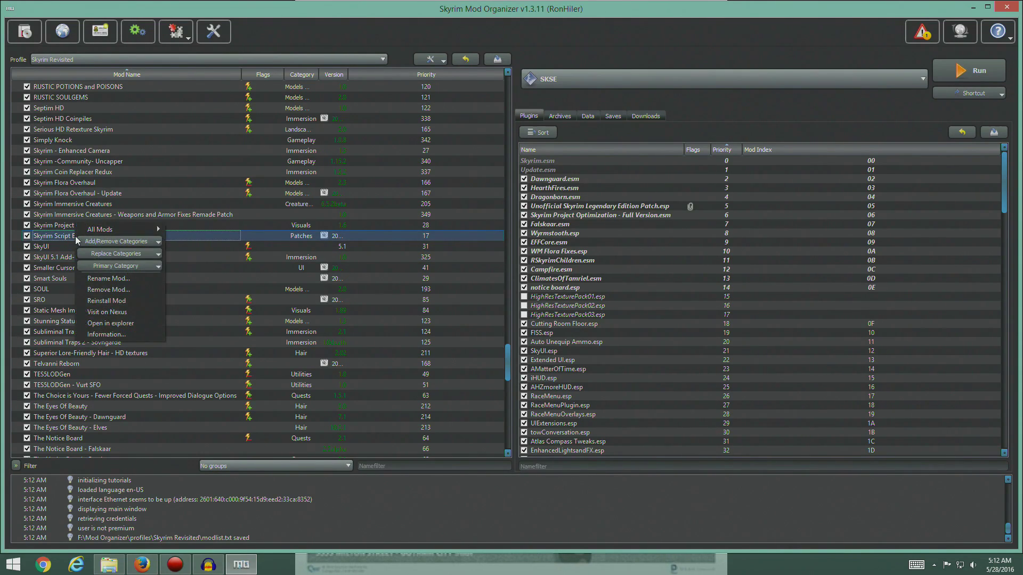
click(107, 334)
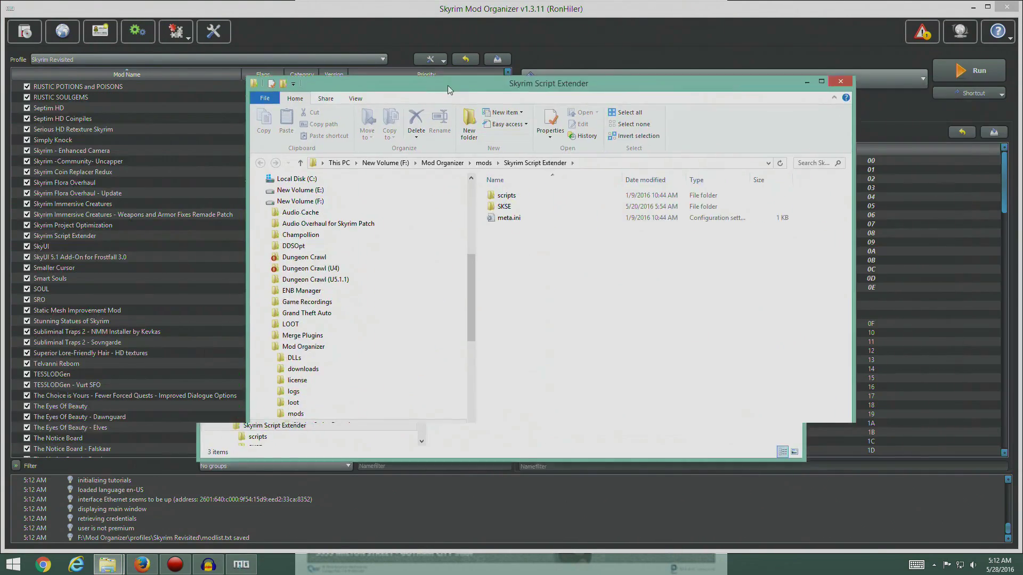
drag(447, 86, 349, 91)
Step: Open the SKSE folder and edit SKSE.ini in Notepad, centred on screen
click(400, 213)
double_click(399, 212)
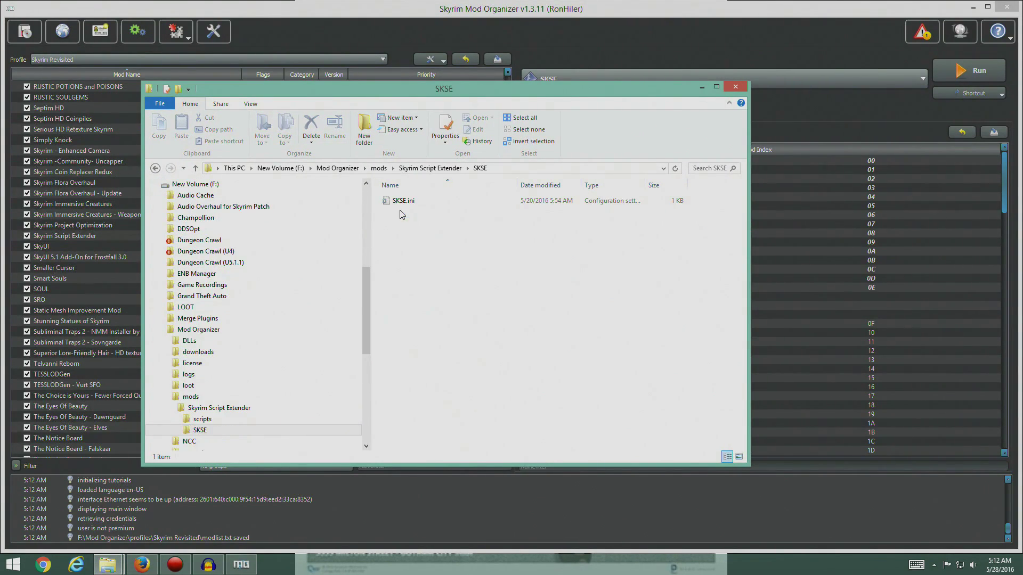
right_click(403, 203)
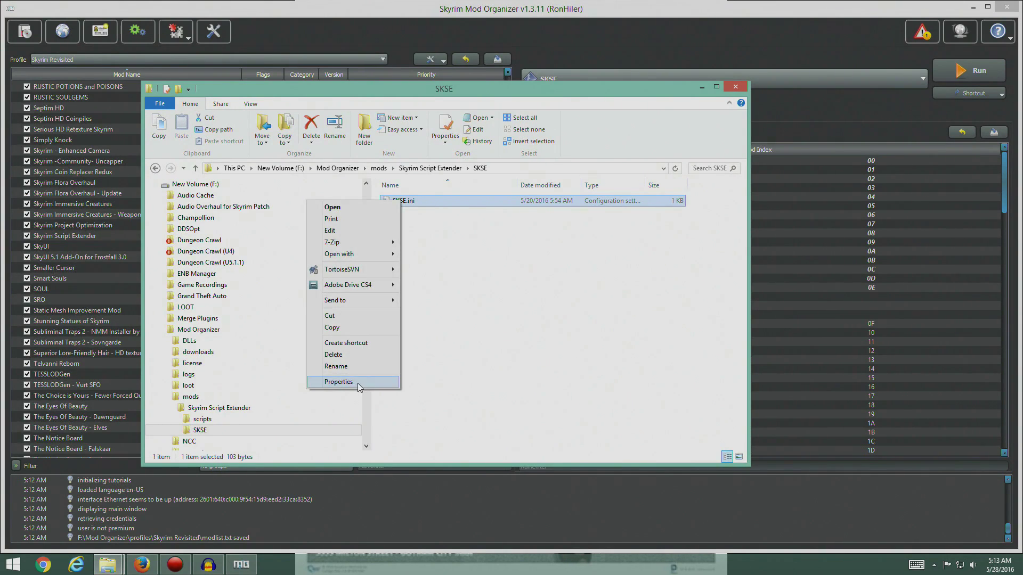
click(353, 230)
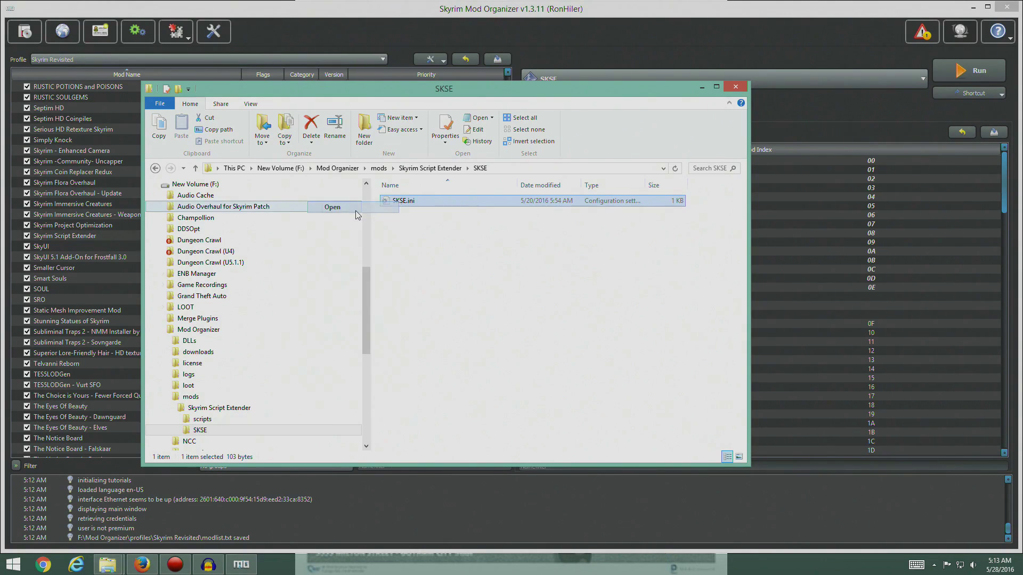
drag(1013, 75, 584, 88)
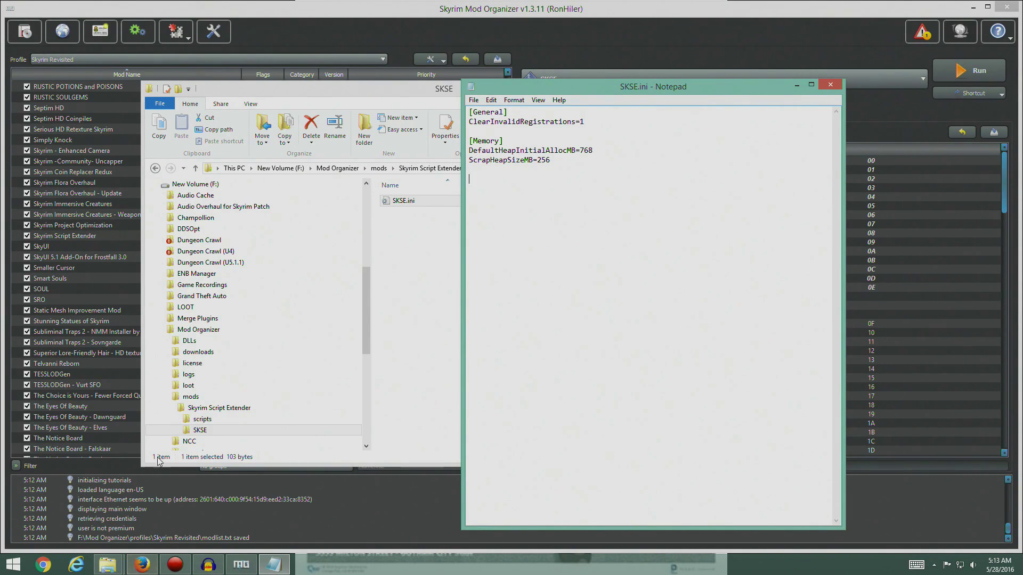
Step: Copy the [Display] iTintTextureResolution=2048 lines from the guide and paste them into SKSE.ini
click(141, 566)
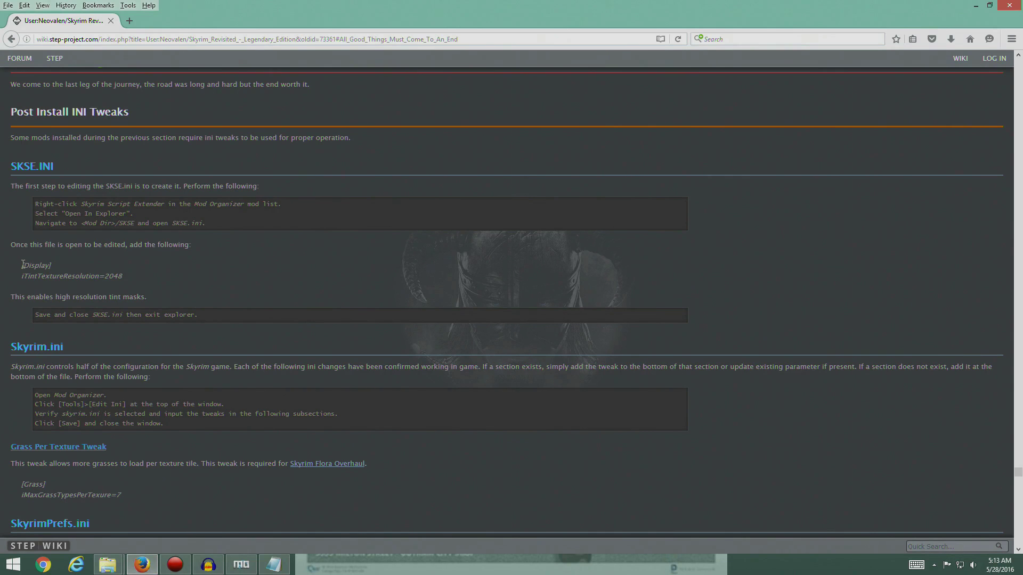
drag(20, 264, 135, 279)
key(ctrl+c)
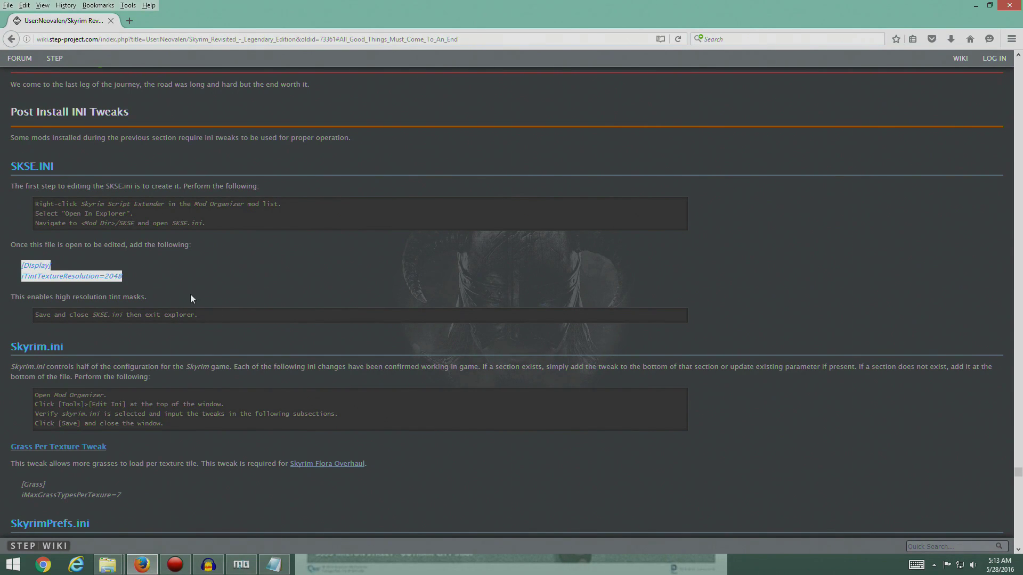
click(274, 565)
key(ctrl+v)
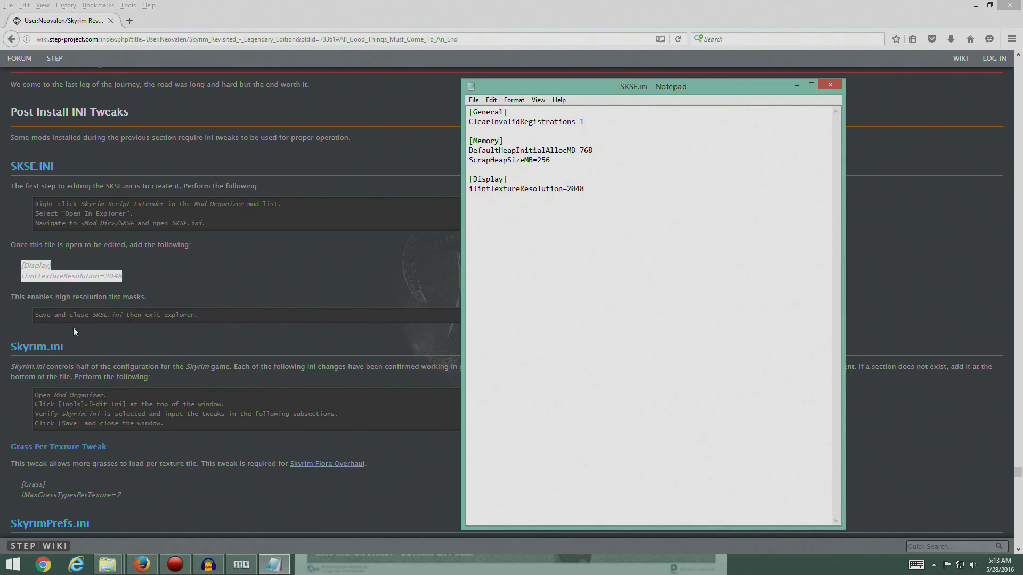
Step: Save SKSE.ini and close Notepad
click(472, 101)
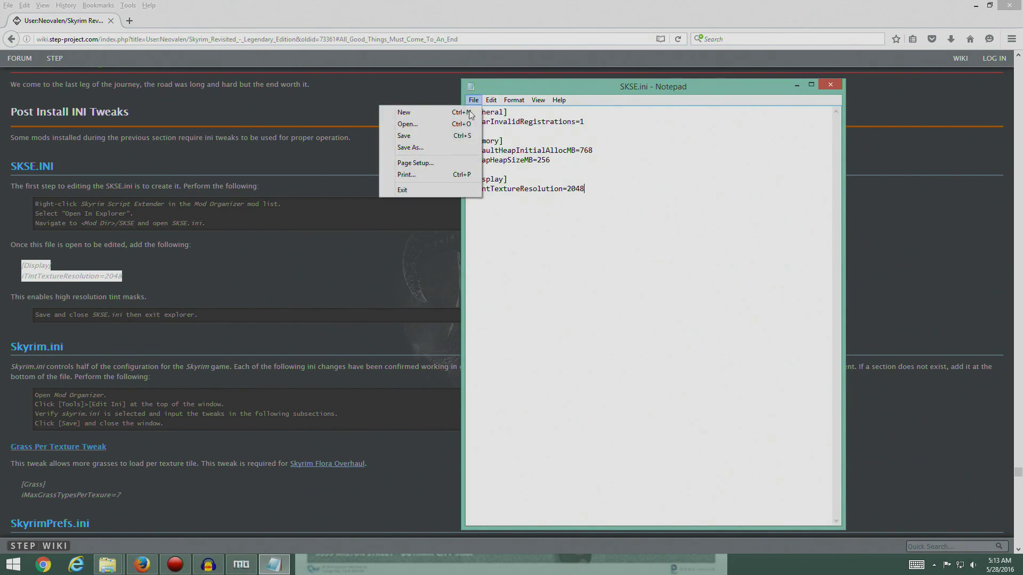
click(415, 136)
click(833, 84)
scroll(190, 262, down, 3)
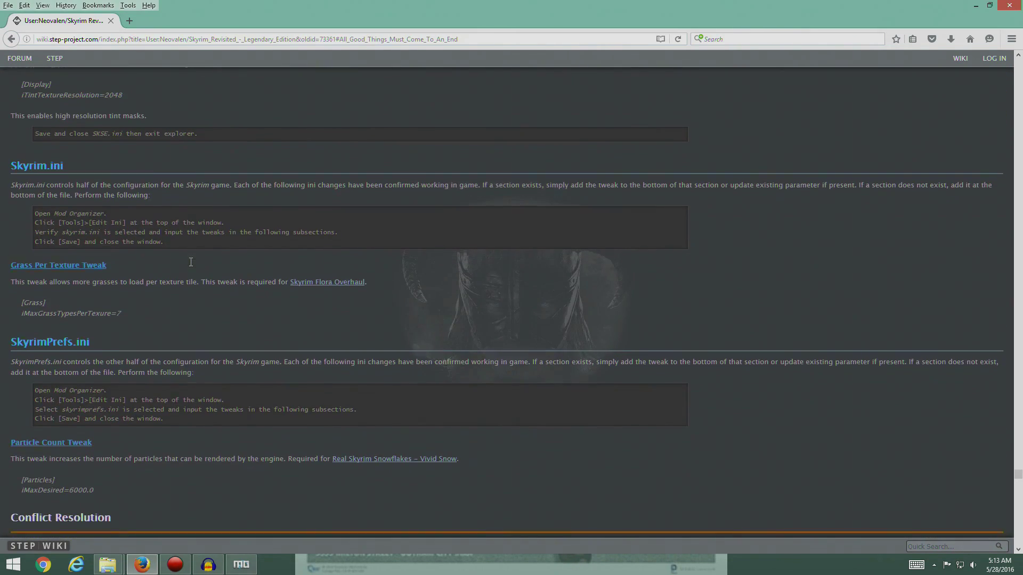
Step: Scroll the guide to the Skyrim.ini tweaks, then bring Mod Organizer to the front
scroll(191, 262, down, 2)
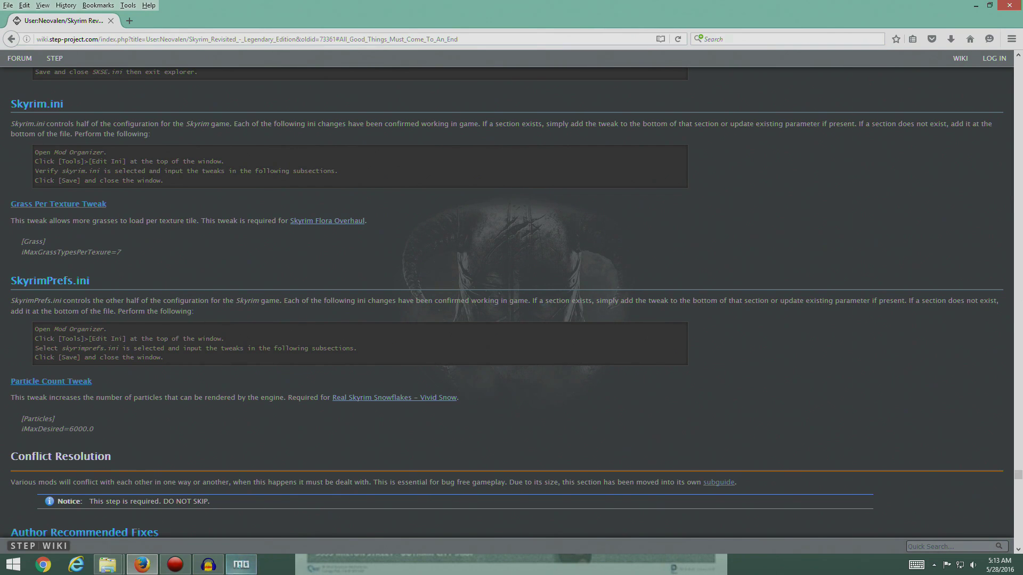
click(241, 564)
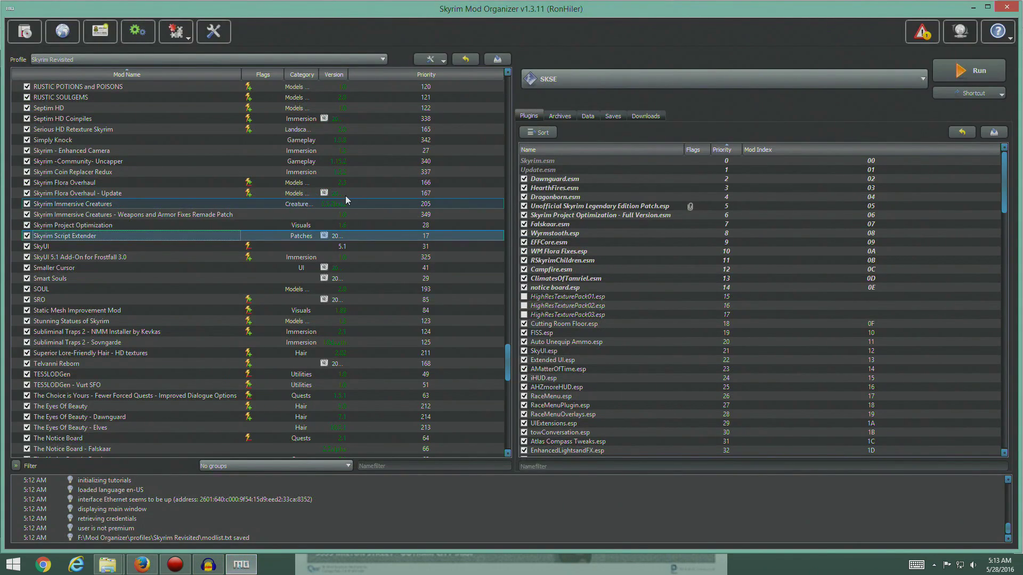
Step: Open Mod Organizer's INI Editor and move it toward the upper left
click(177, 32)
click(182, 53)
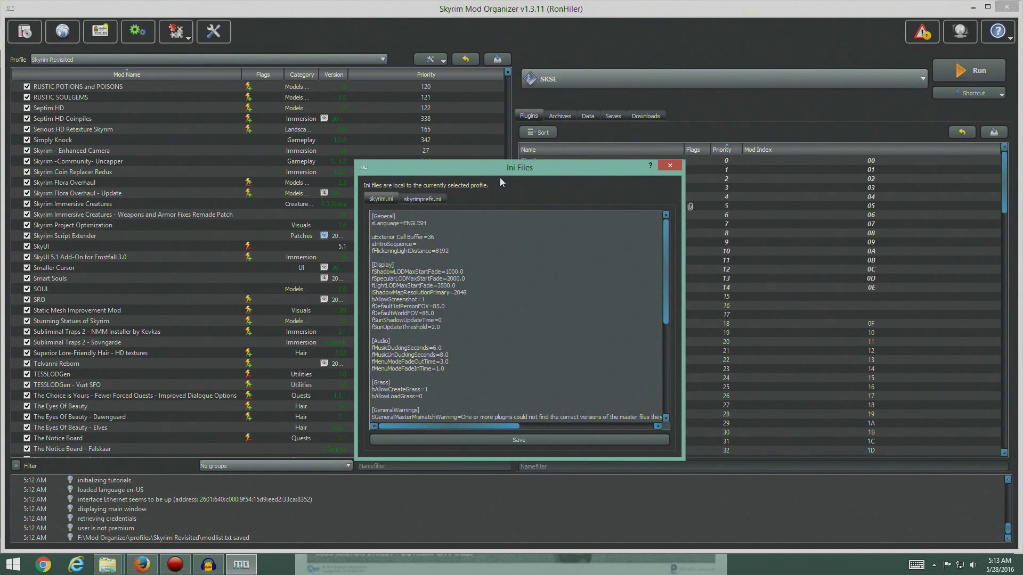
drag(506, 168, 294, 108)
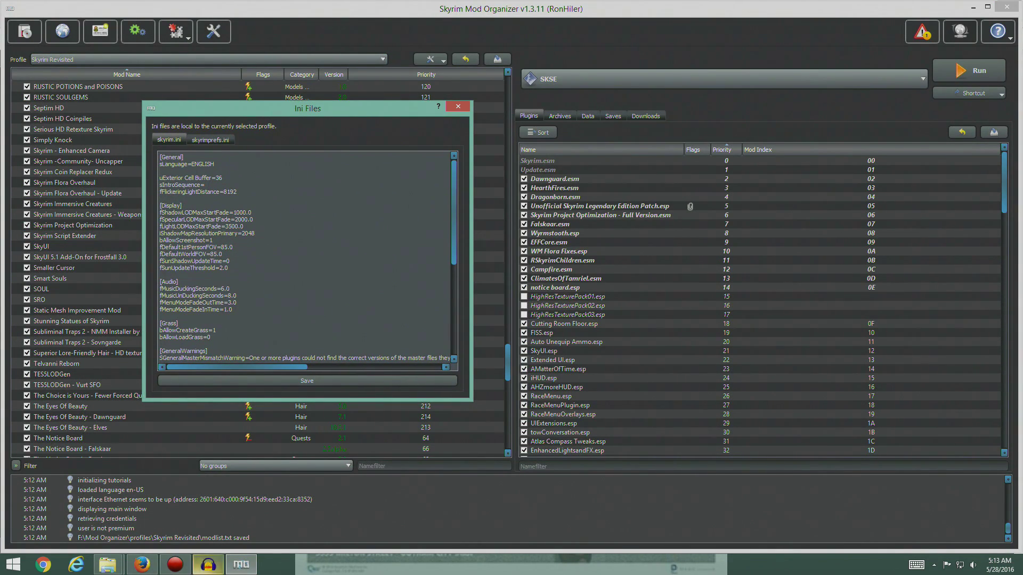
Step: Copy iMaxGrassTypesPerTexure=7 from the guide and paste it under [Grass] in skyrim.ini
click(142, 564)
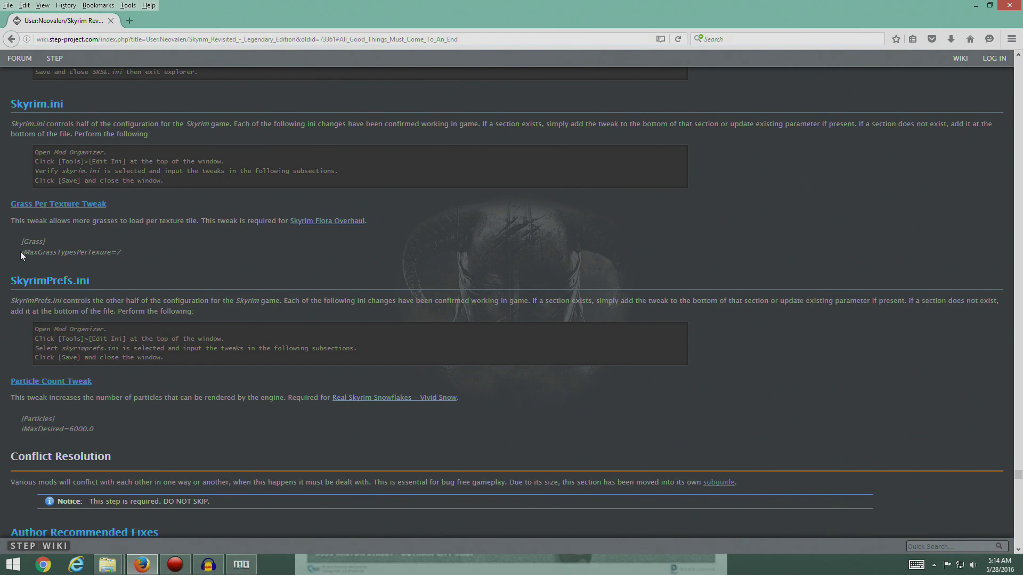
drag(23, 252, 126, 259)
key(ctrl+c)
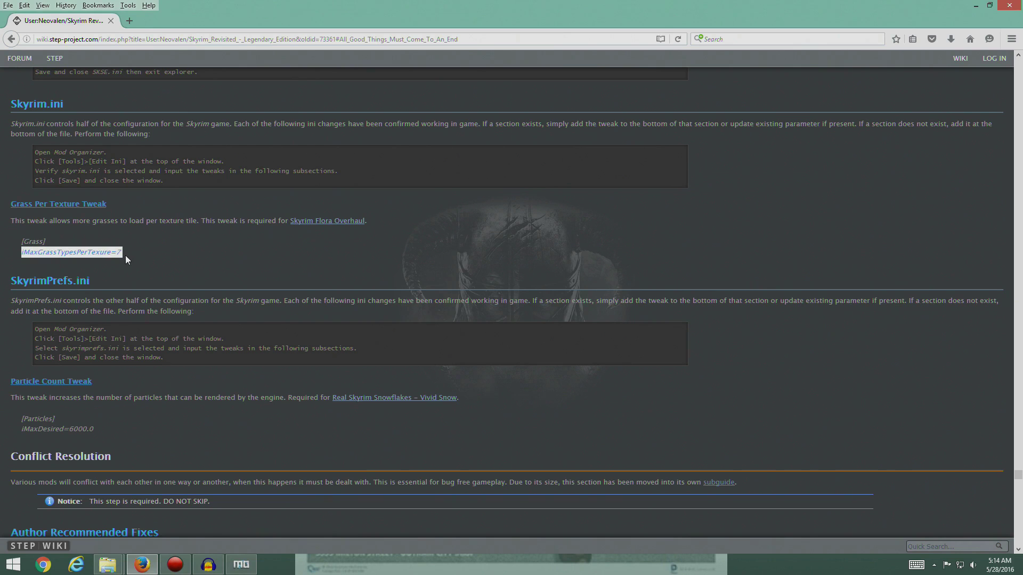
click(241, 565)
scroll(272, 220, down, 9)
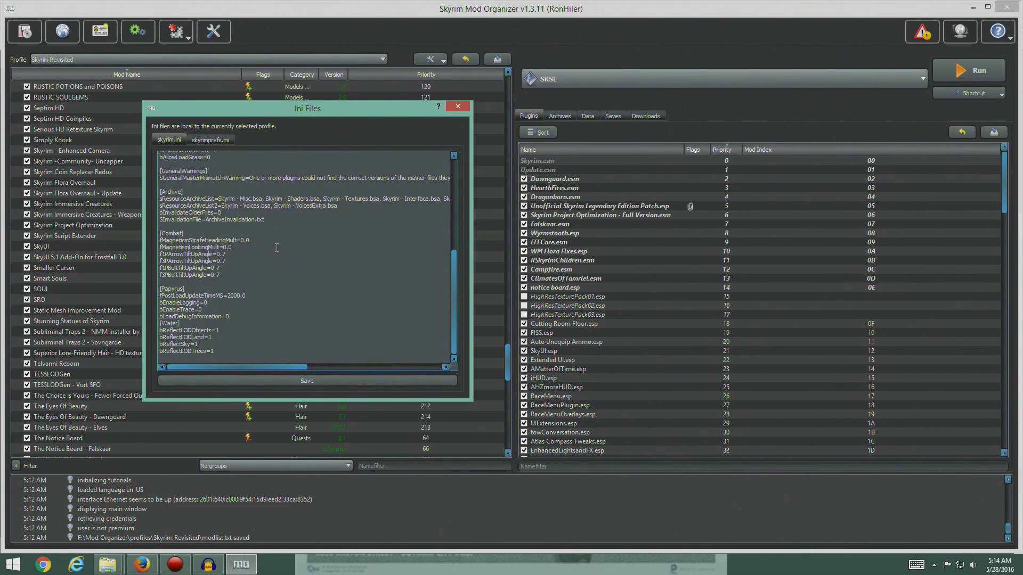
scroll(276, 248, up, 2)
scroll(280, 264, down, 2)
scroll(280, 265, up, 2)
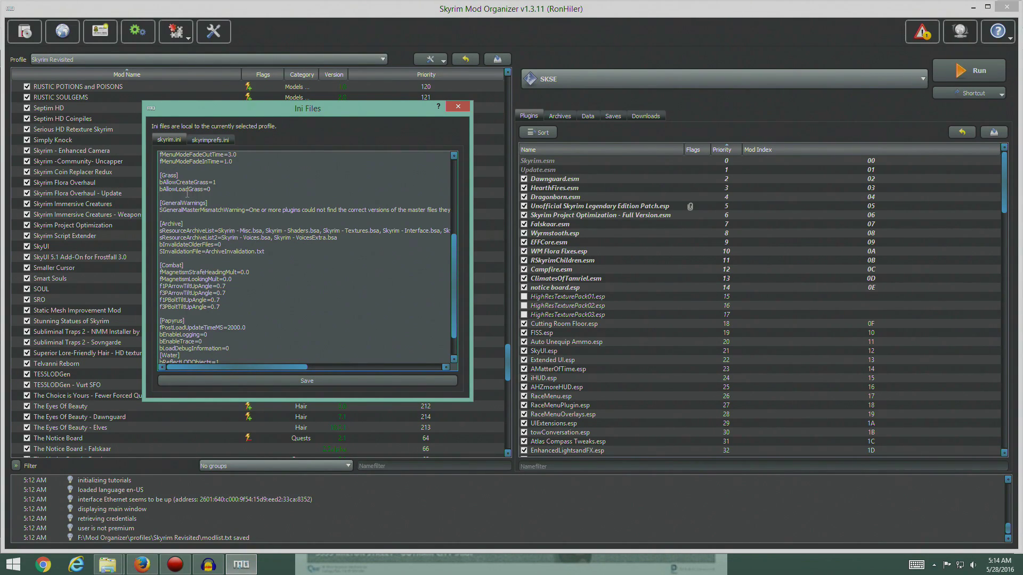
key(ctrl+v)
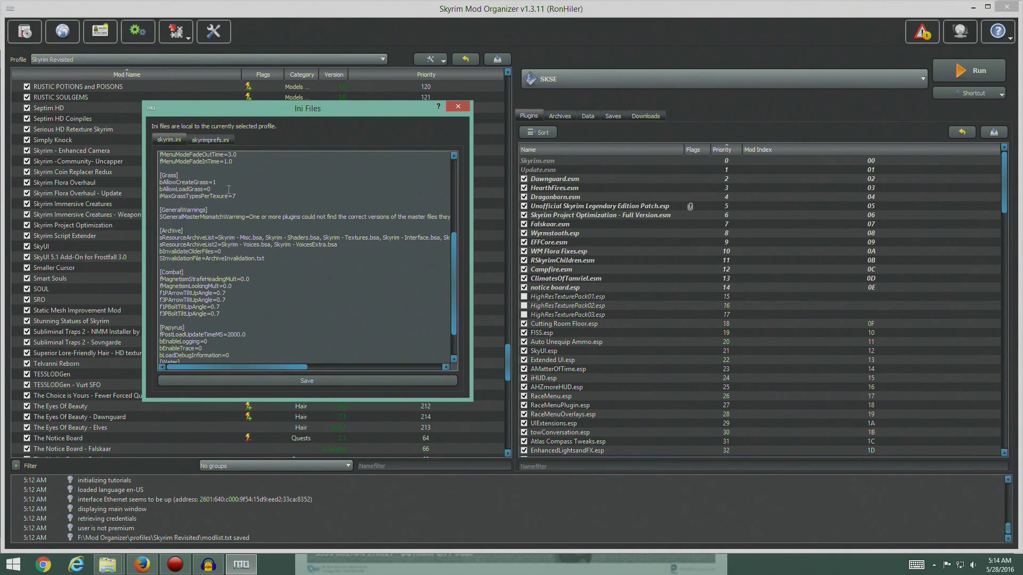
click(142, 565)
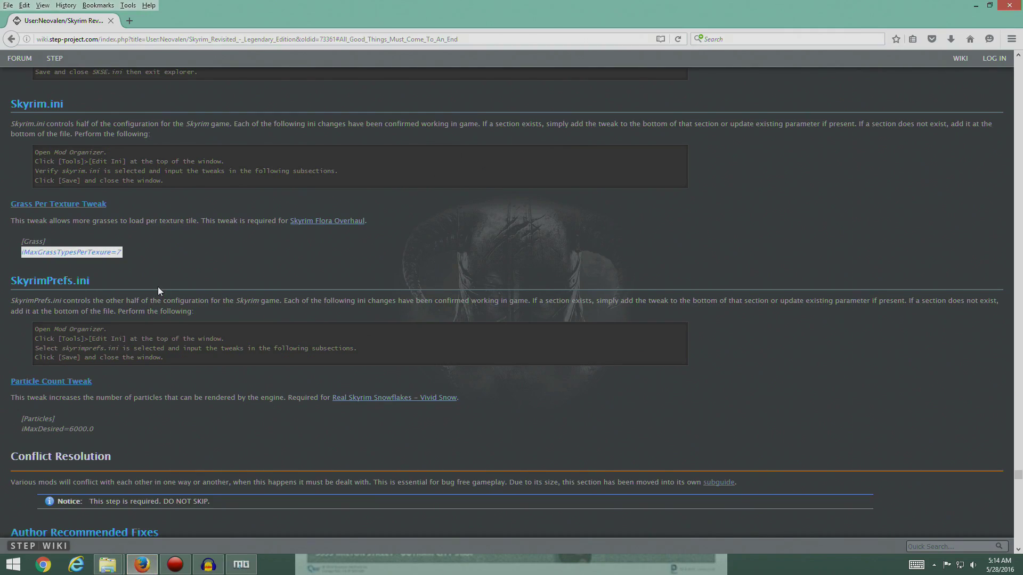
Step: Copy the iMaxDesired=6000.0 Particle Count Tweak line from the wiki for the INI editor
scroll(163, 280, down, 3)
scroll(159, 266, up, 4)
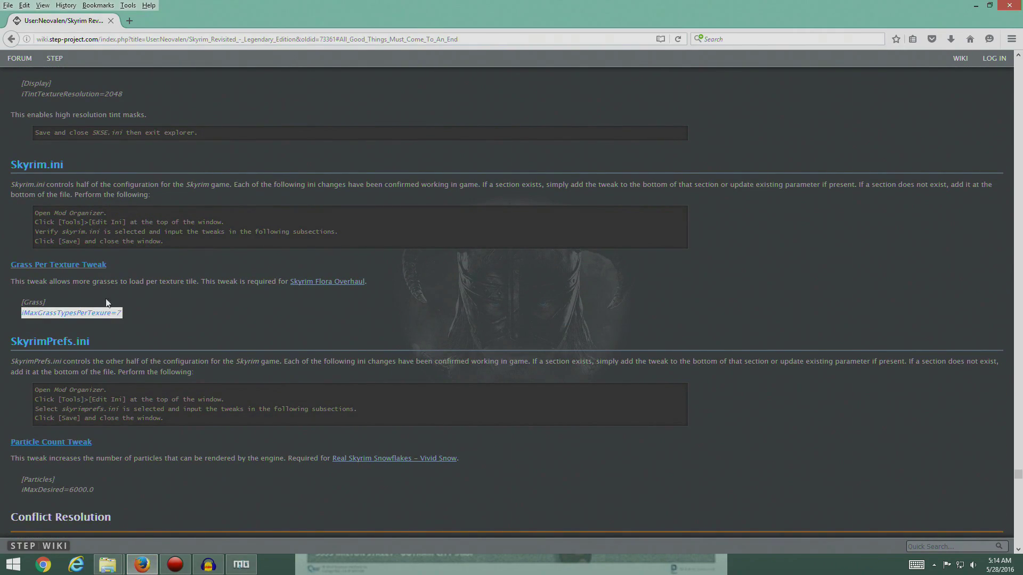
scroll(209, 316, down, 4)
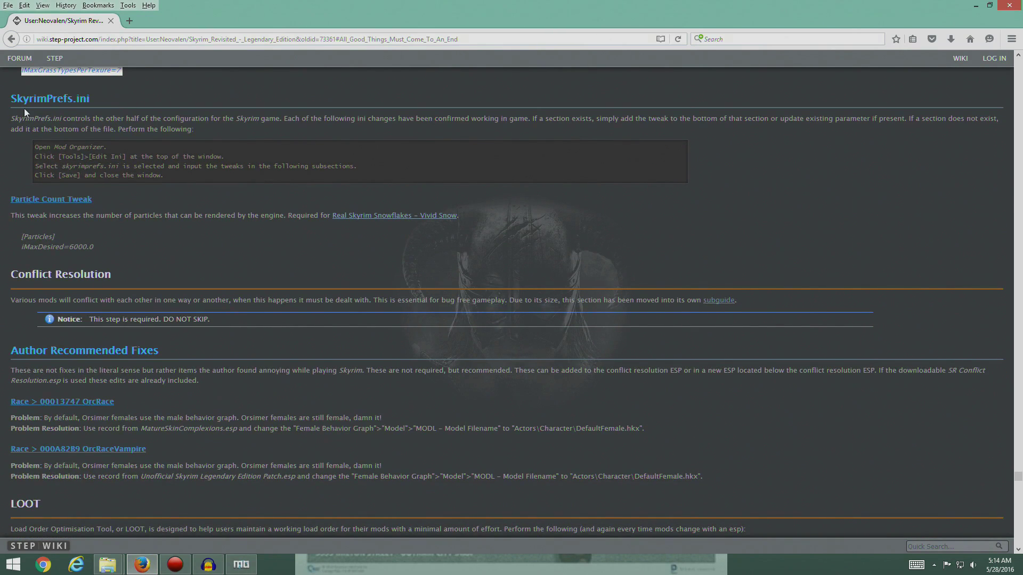
click(17, 231)
drag(16, 245, 101, 256)
key(ctrl+c)
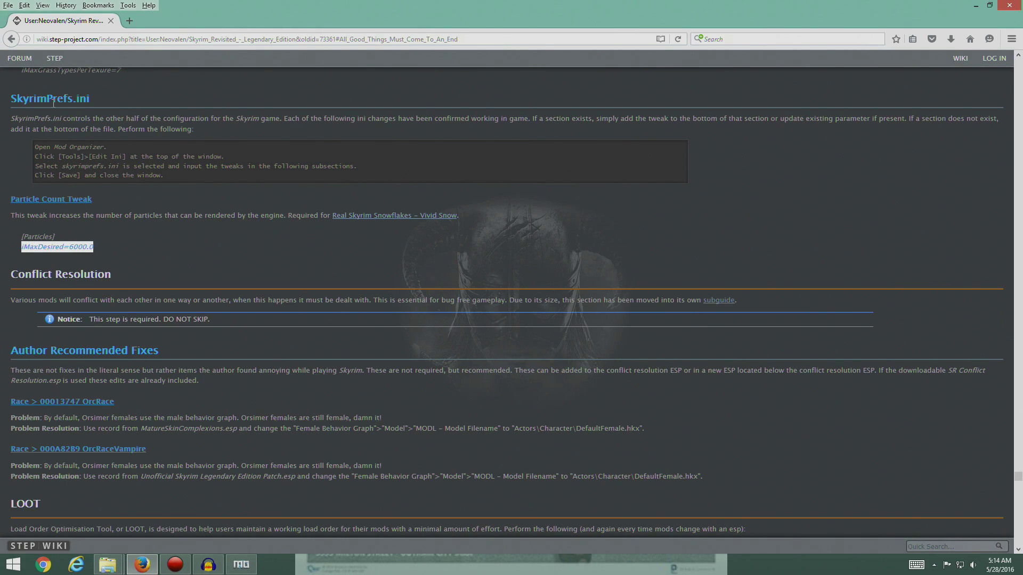
click(241, 564)
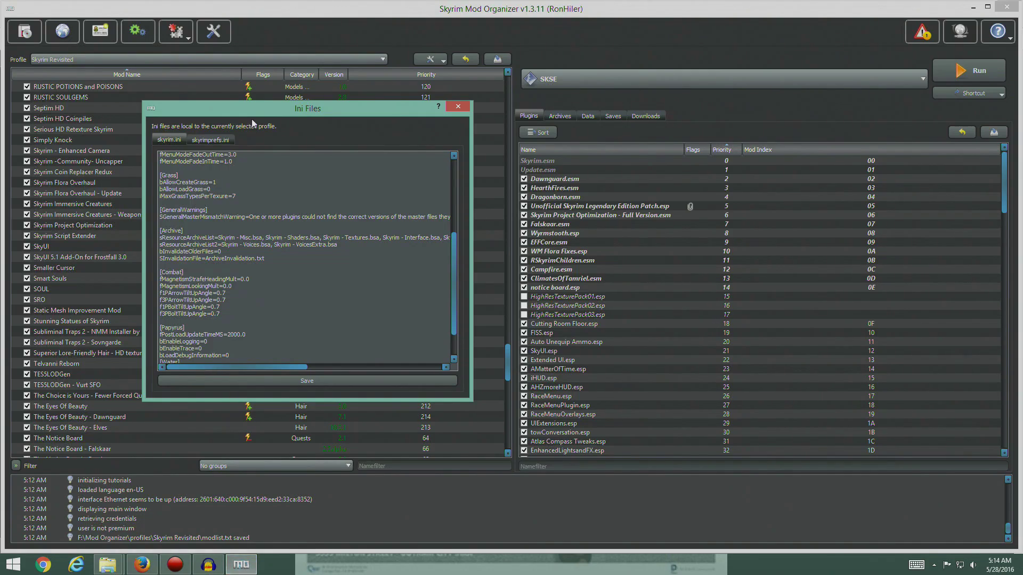
Step: In skyrimprefs.ini, replace iMaxDesired=750 with iMaxDesired=6000.0 under [Particles]
click(211, 140)
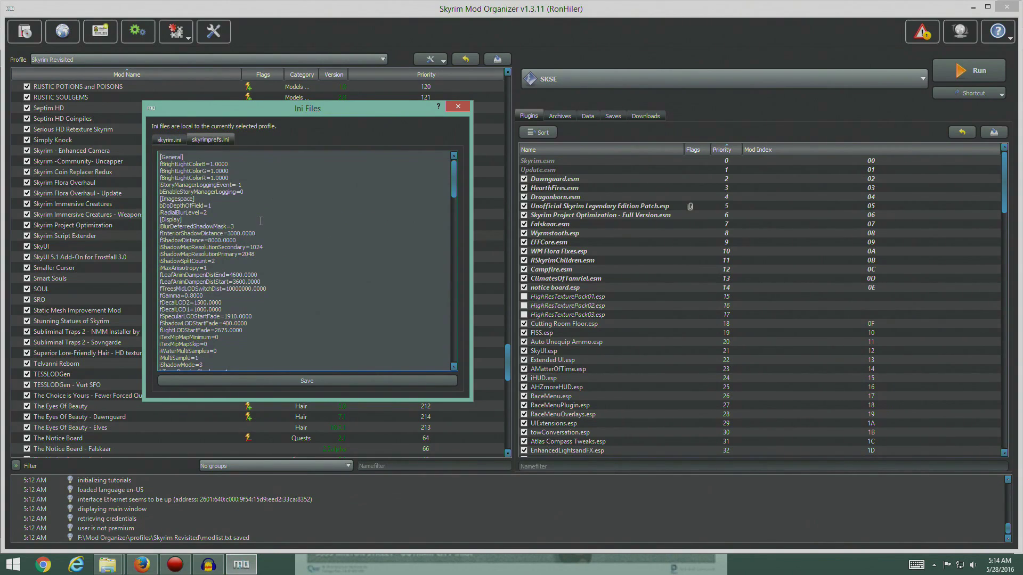
scroll(261, 221, down, 2)
scroll(261, 221, down, 13)
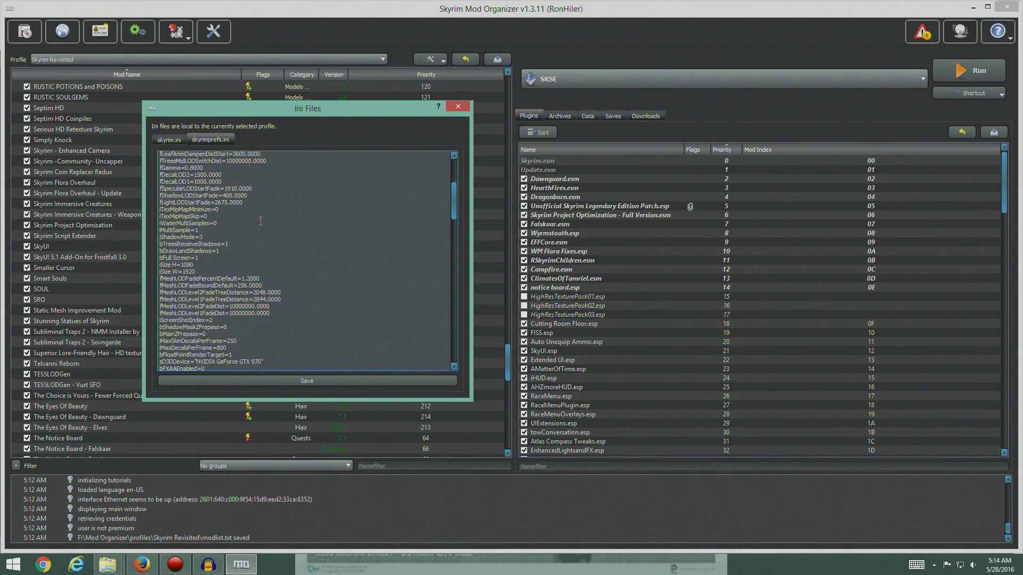
scroll(260, 220, down, 3)
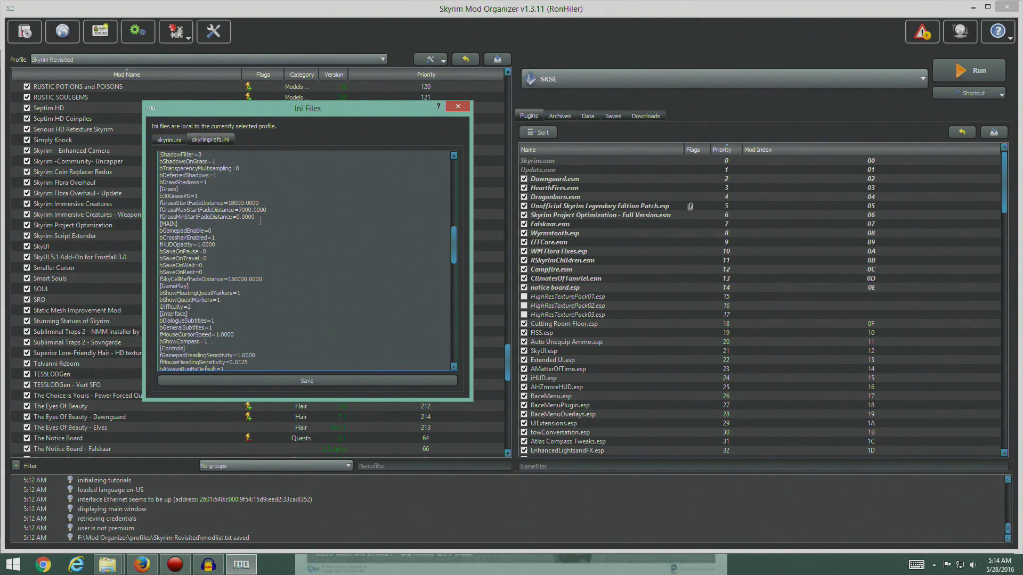
scroll(270, 217, down, 5)
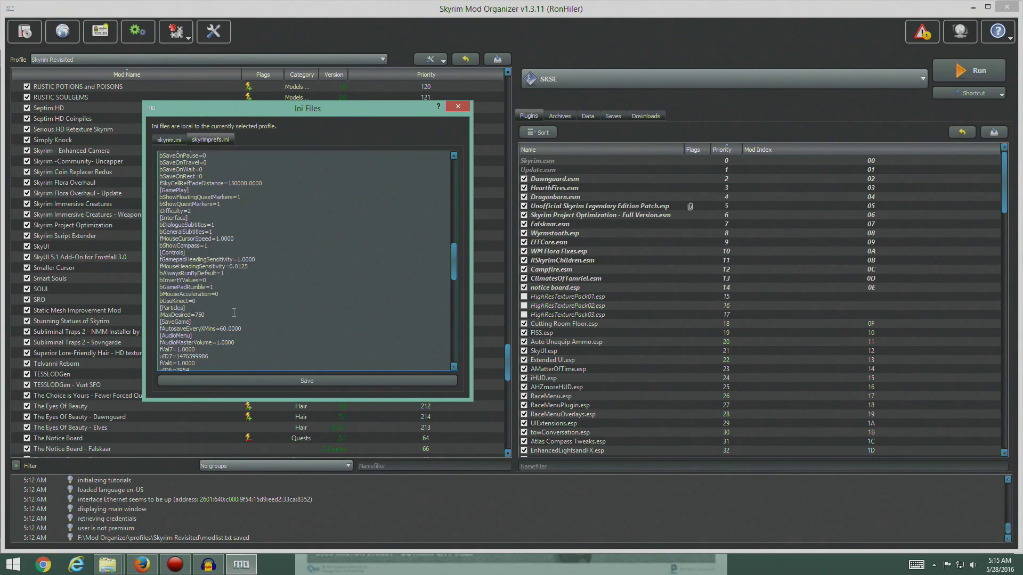
key(Return)
key(ctrl+v)
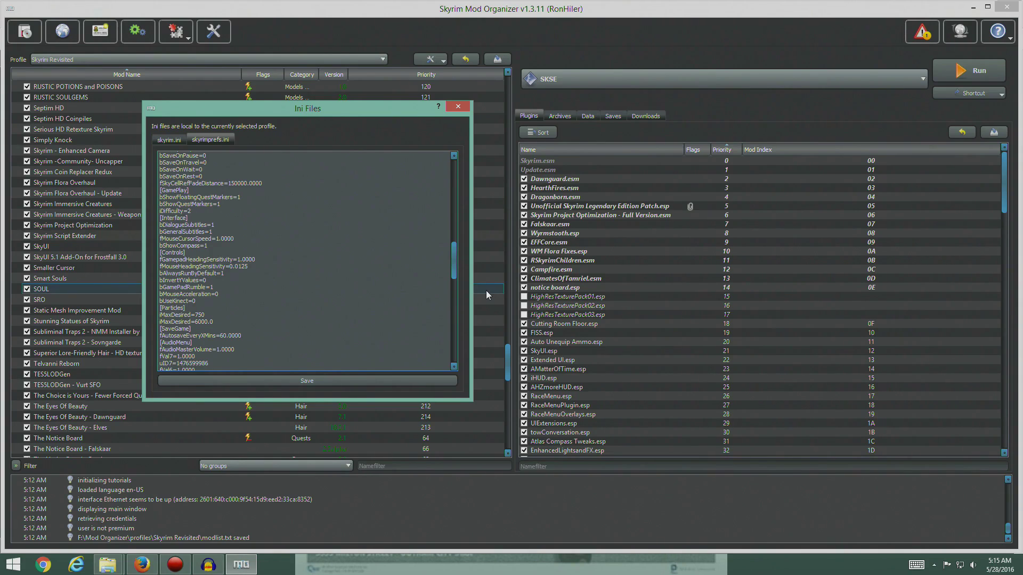
key(shift+Up)
key(Delete)
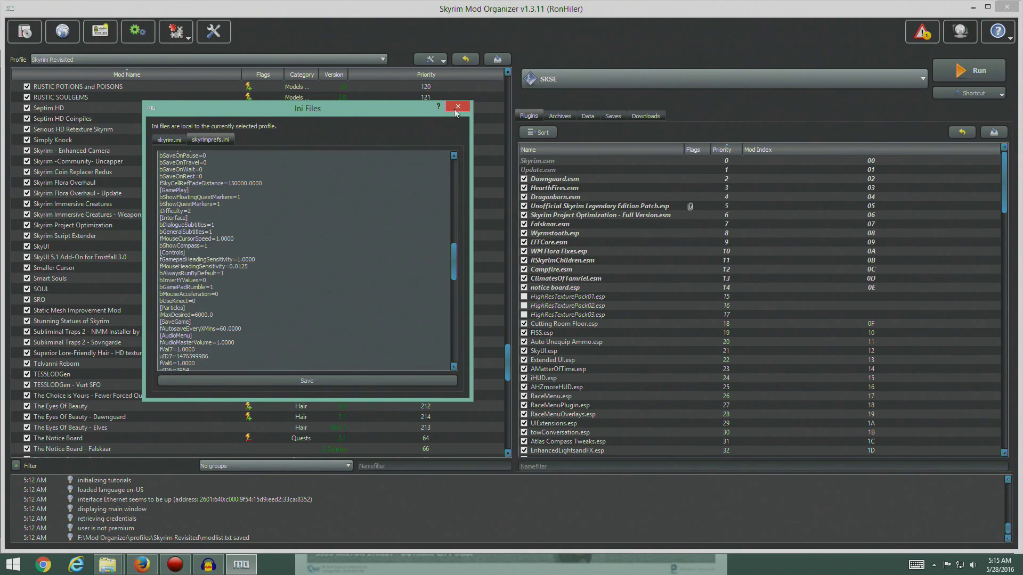
Step: Close and reopen the INI Editor to confirm iMaxDesired=6000.0 persisted, then close it
click(167, 140)
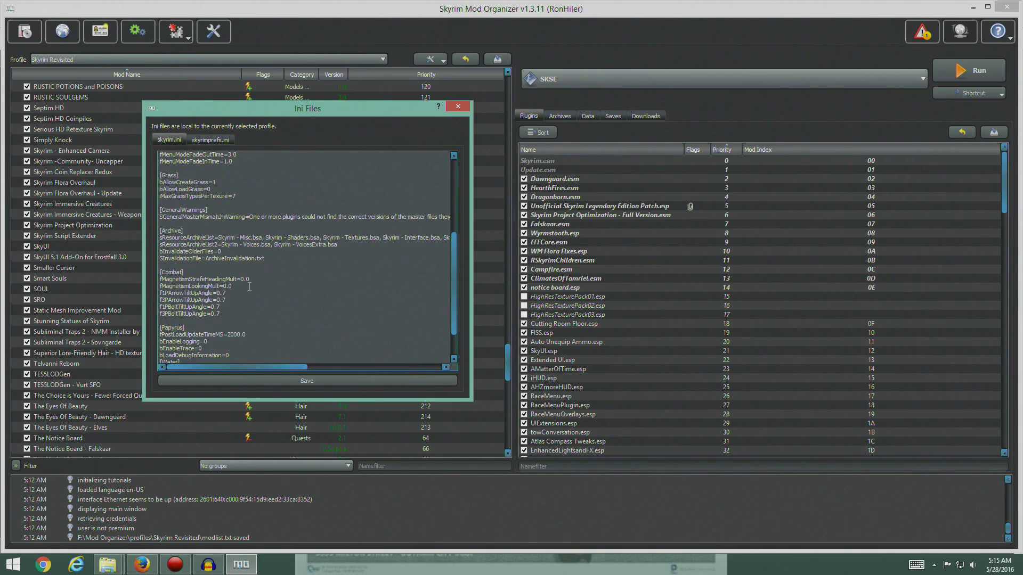
click(210, 140)
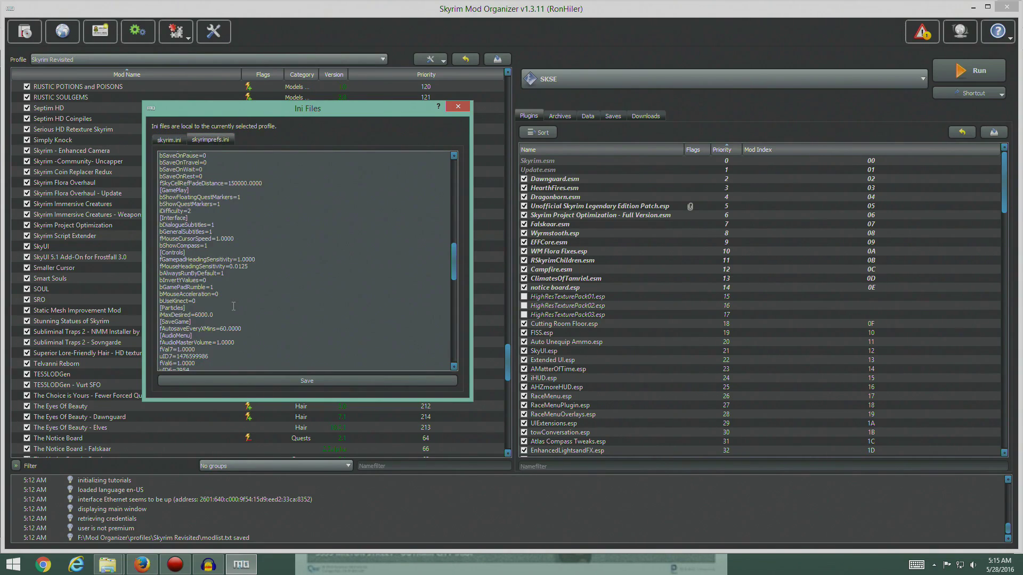
click(452, 108)
click(175, 31)
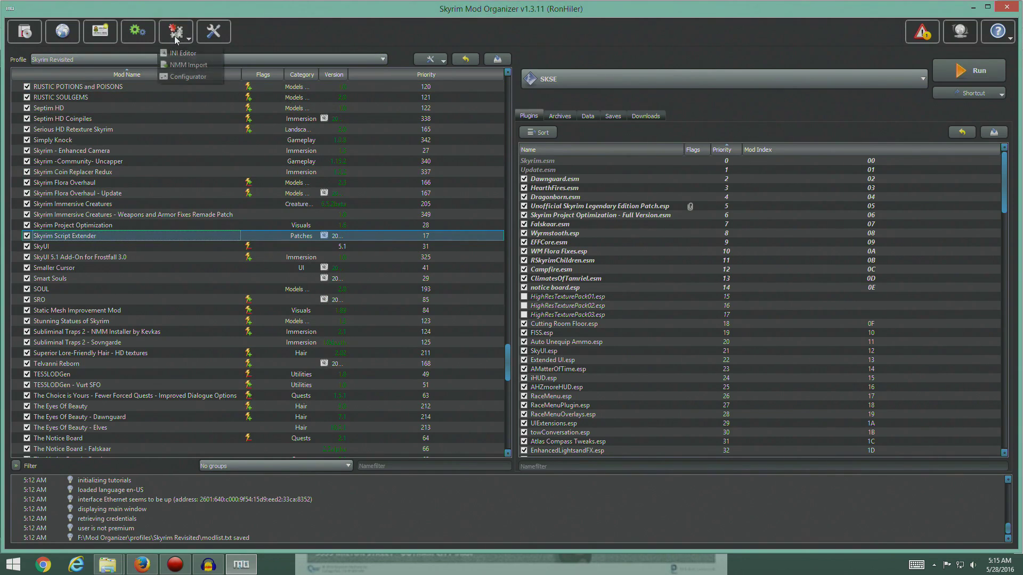
click(183, 57)
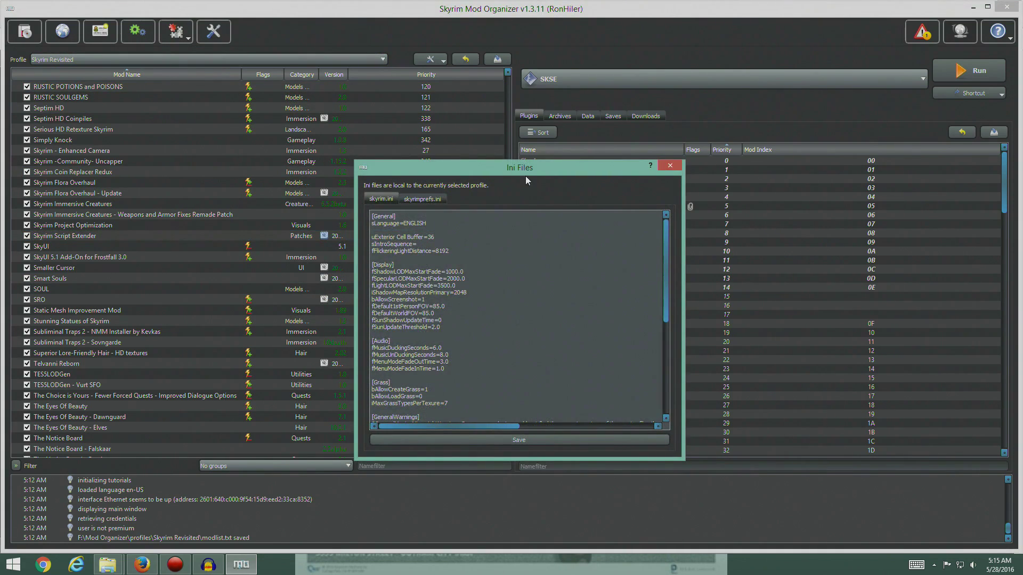
drag(525, 171, 344, 120)
click(243, 149)
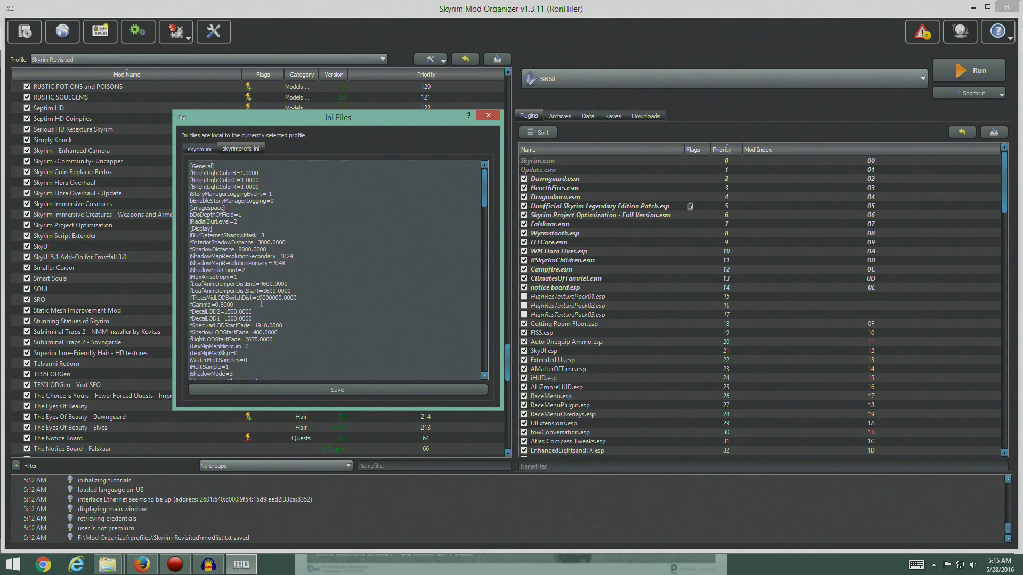
scroll(269, 328, down, 20)
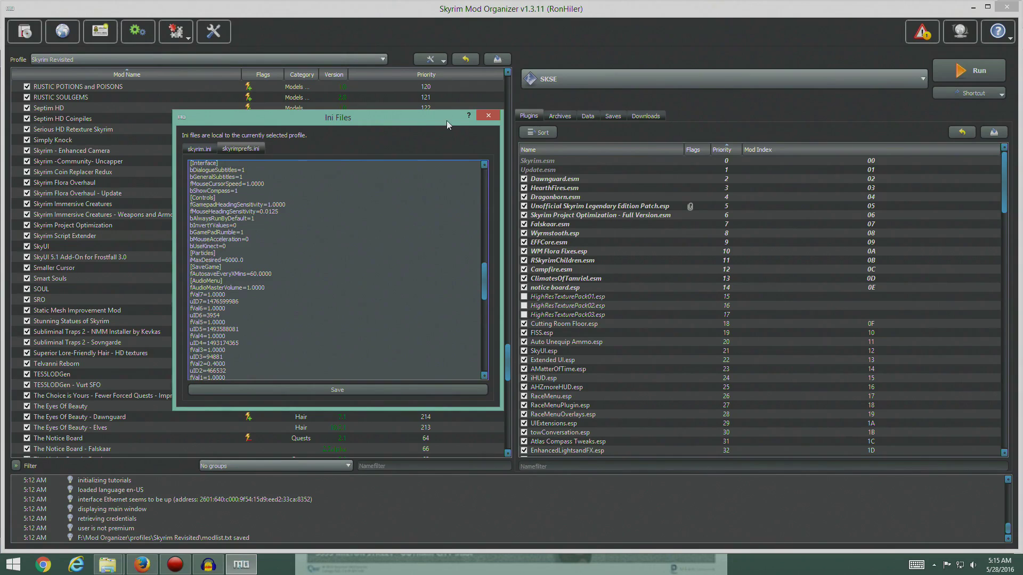
click(488, 115)
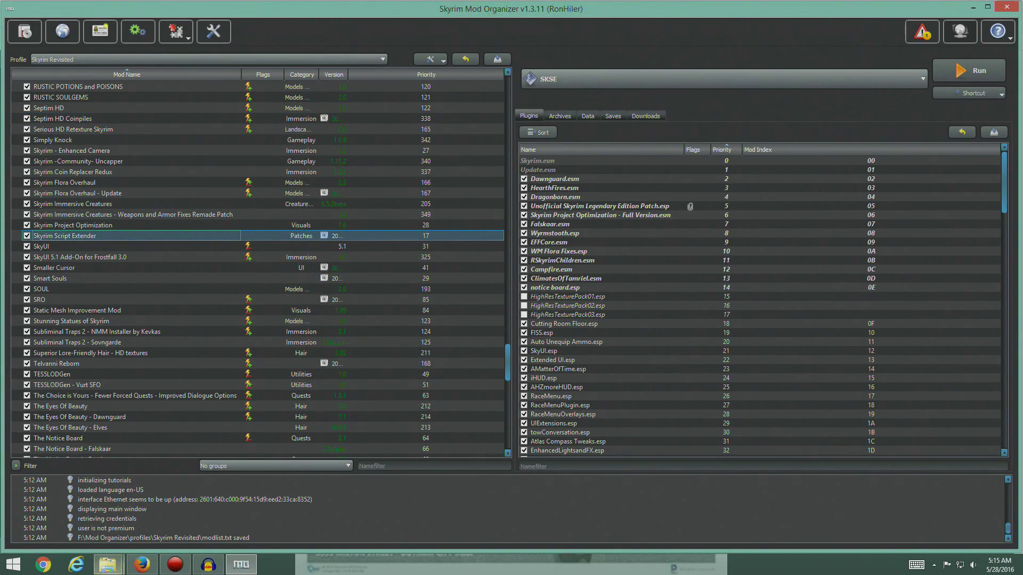
Step: Open the Conflict Resolution Subguide from the STEP wiki in a new Firefox tab
click(142, 565)
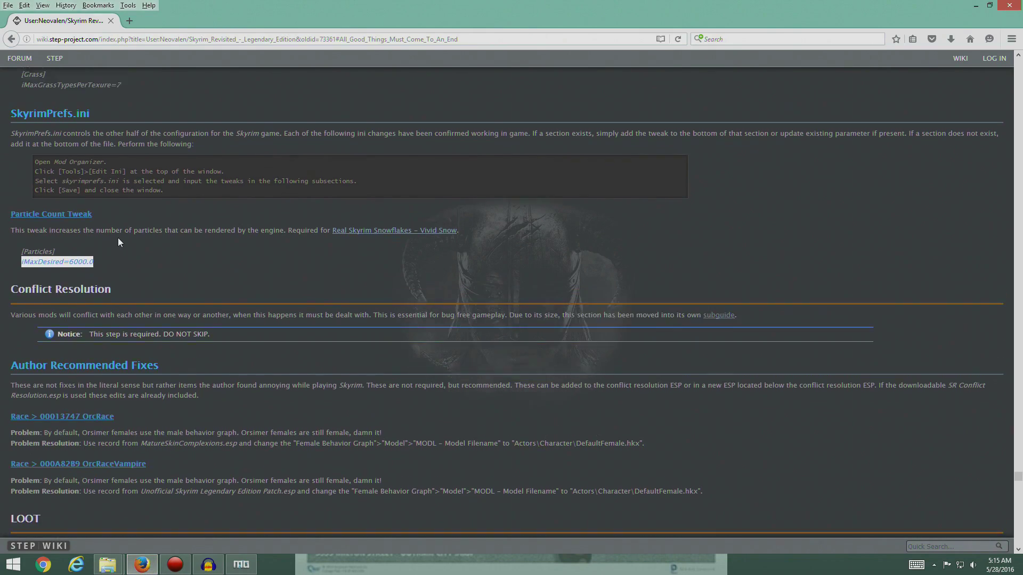
scroll(154, 270, up, 5)
scroll(175, 285, down, 3)
scroll(176, 285, up, 14)
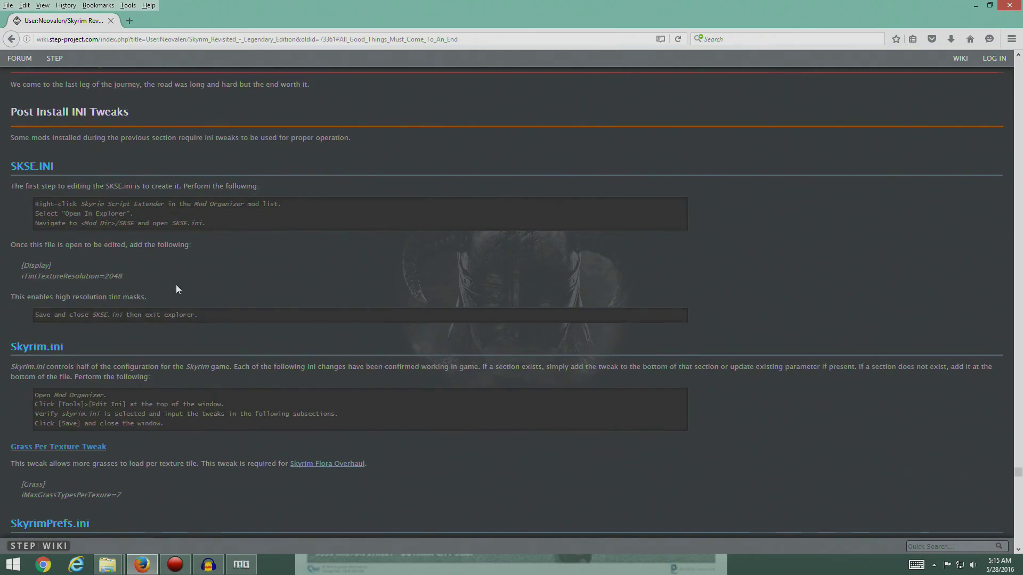
scroll(177, 285, down, 10)
scroll(177, 284, down, 8)
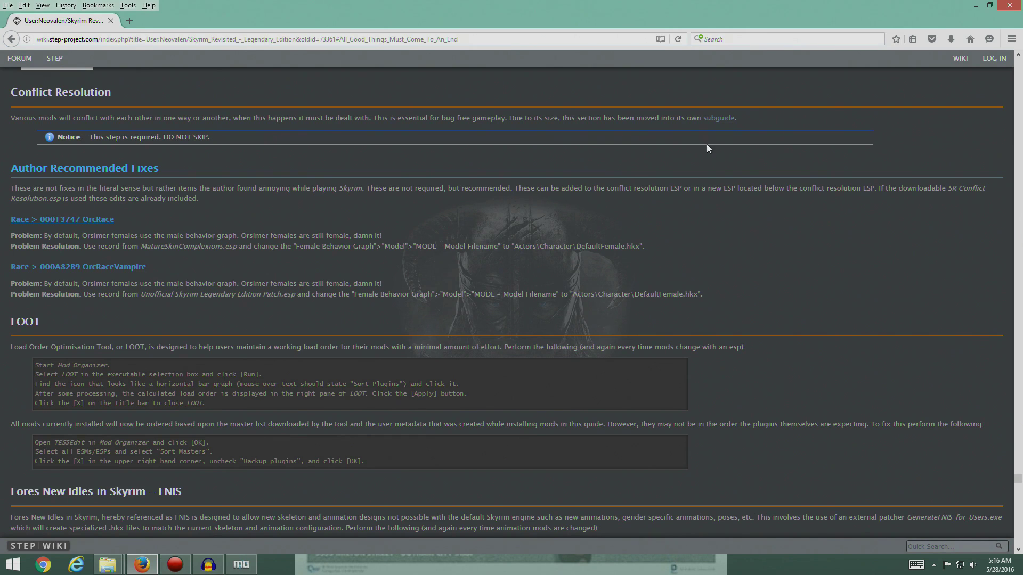
click(718, 117)
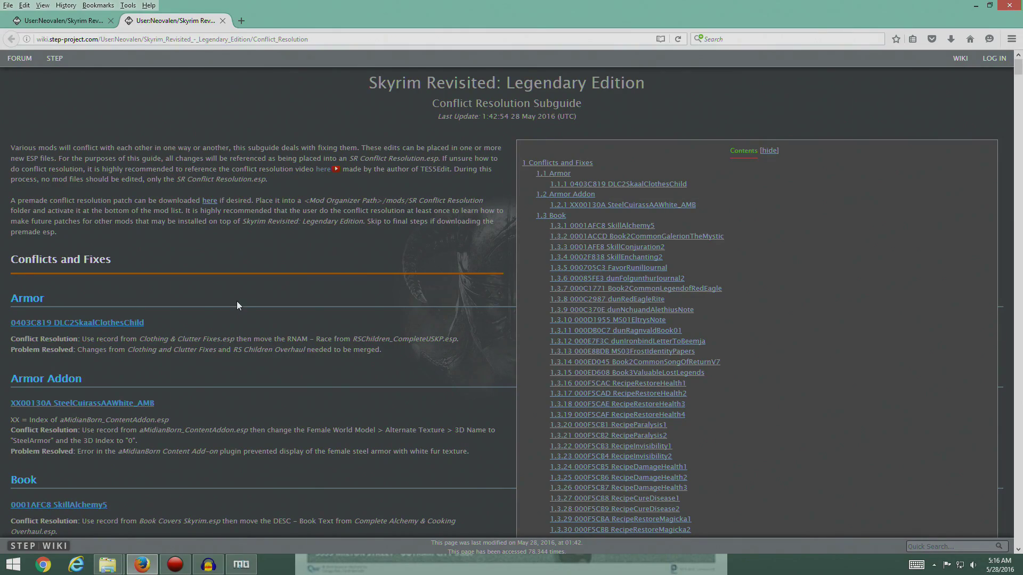
Step: Scroll back to the top of the Conflicts and Fixes list and minimize Firefox
scroll(516, 340, down, 15)
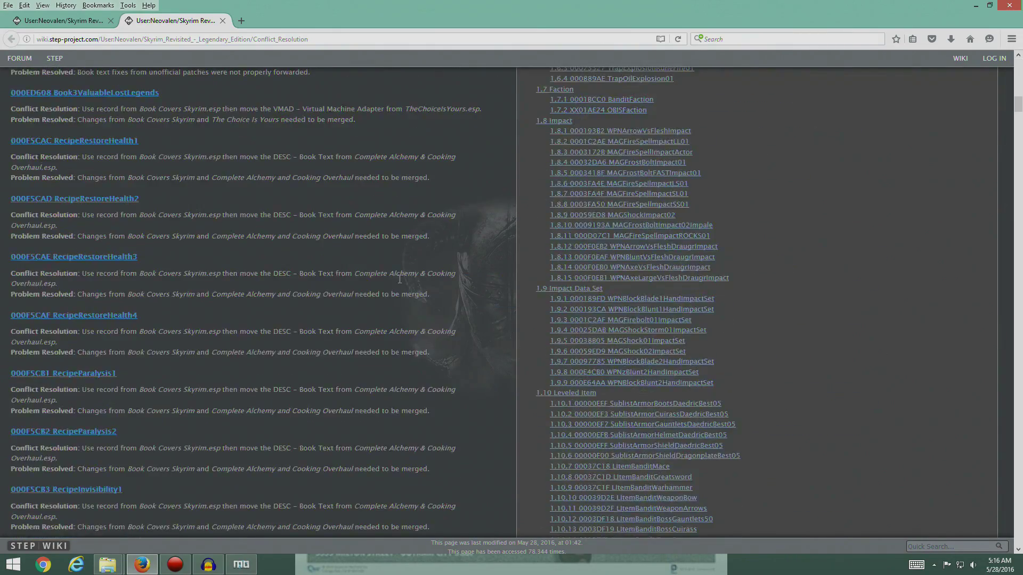
scroll(343, 234, up, 10)
scroll(373, 261, up, 5)
scroll(449, 279, down, 20)
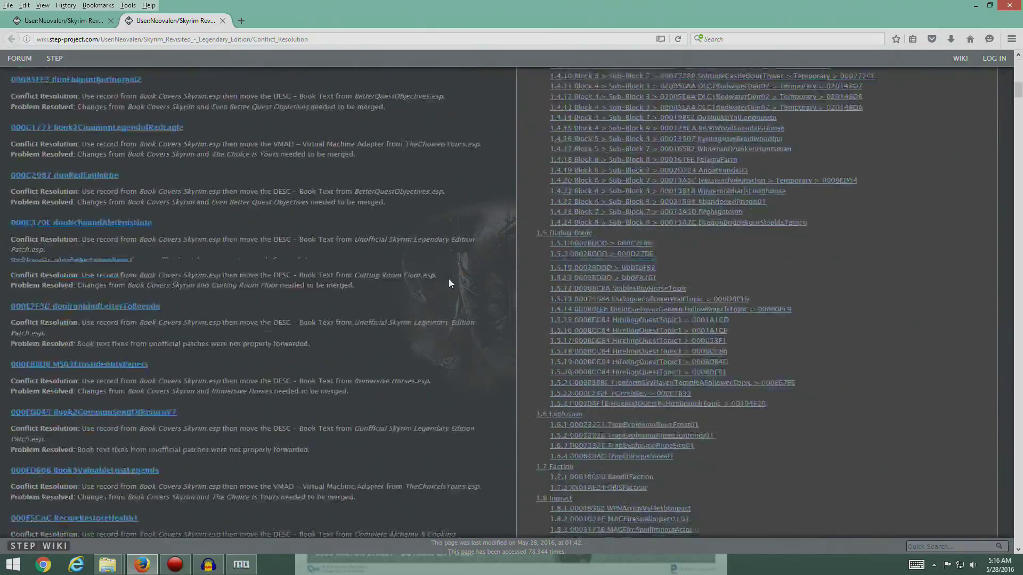
scroll(453, 270, up, 20)
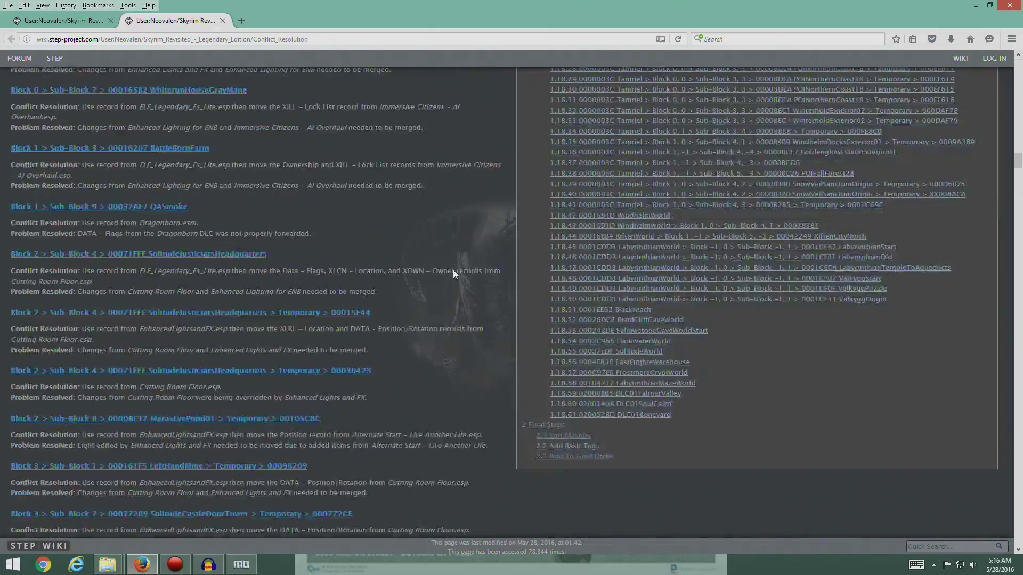
scroll(453, 274, up, 20)
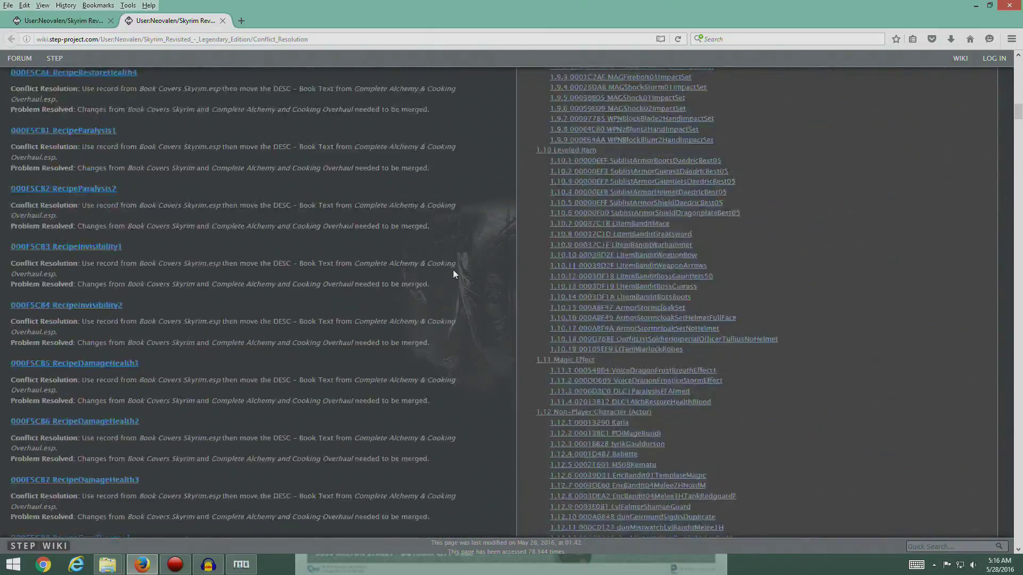
scroll(453, 274, up, 15)
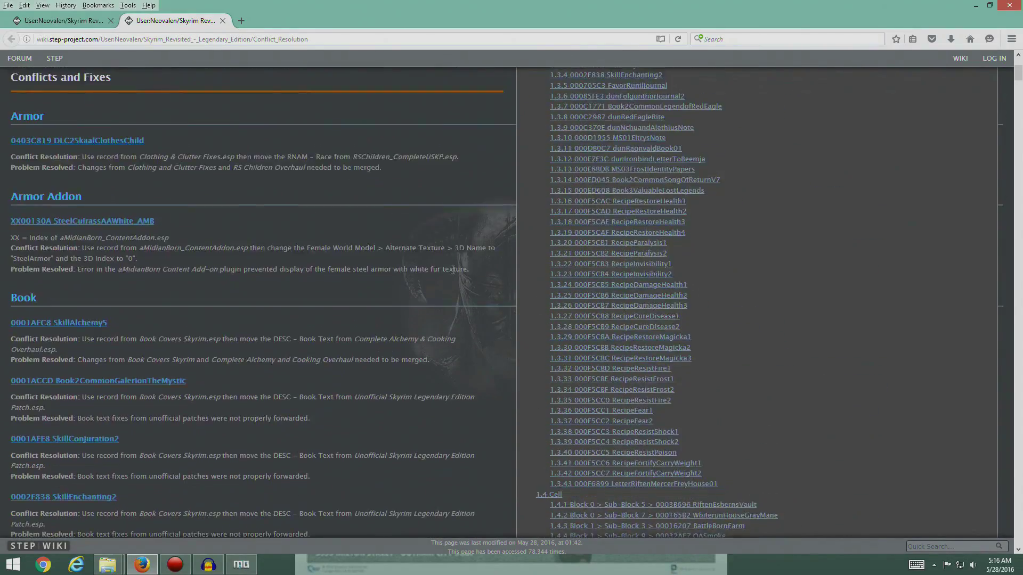
click(978, 5)
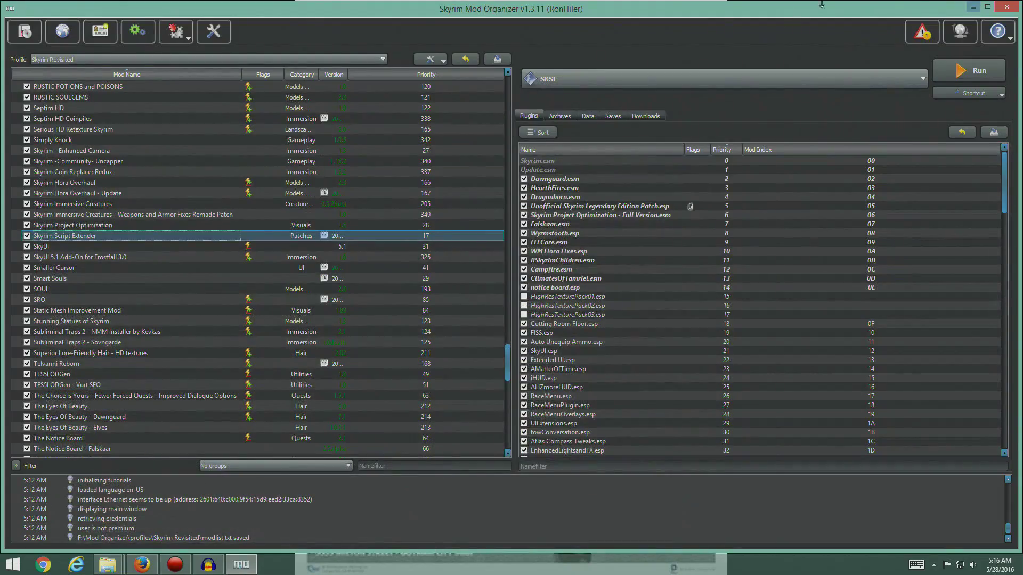
Step: Select TES5Edit in Mod Organizer's executable list and run it
click(918, 84)
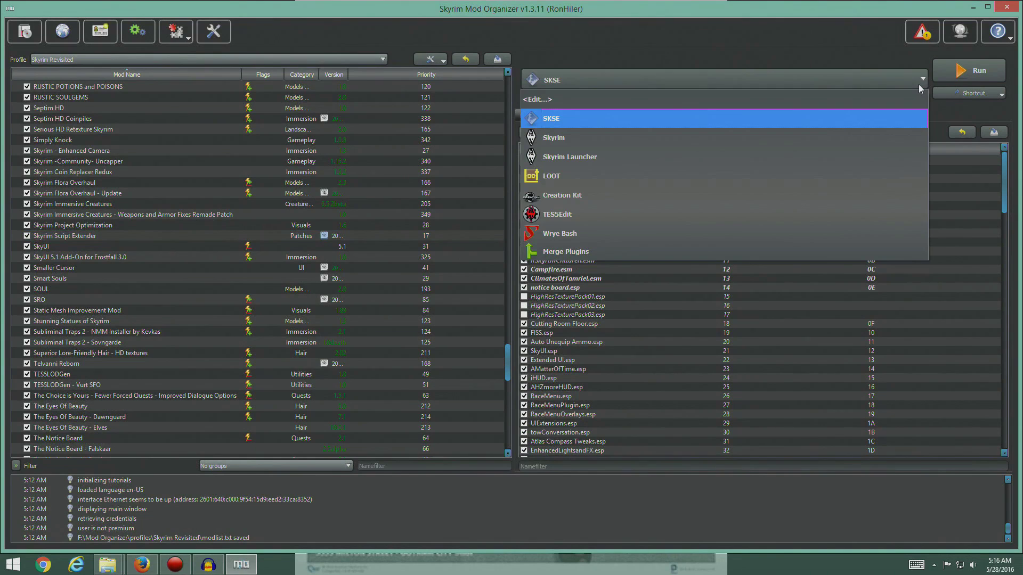
click(607, 214)
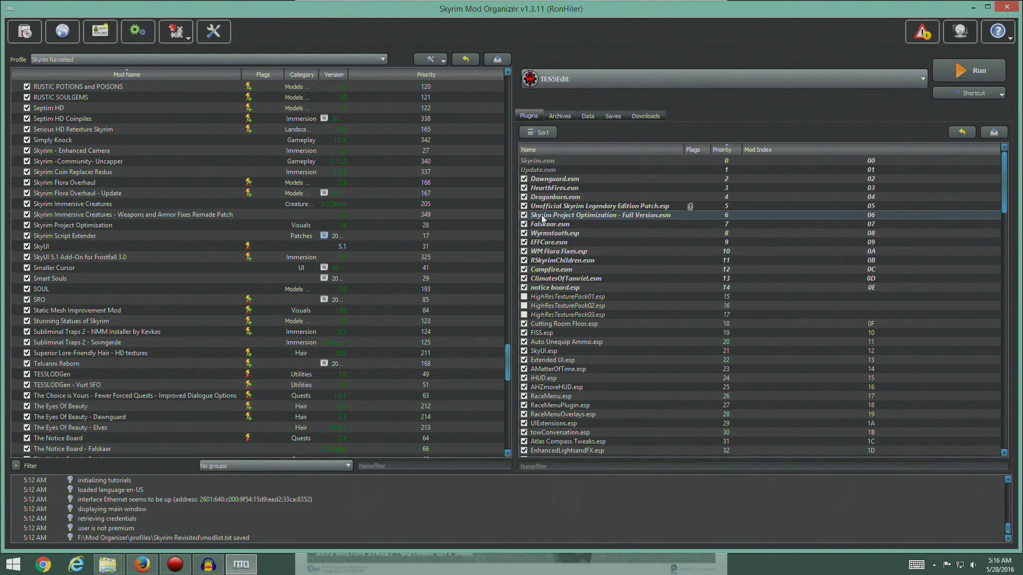
click(969, 70)
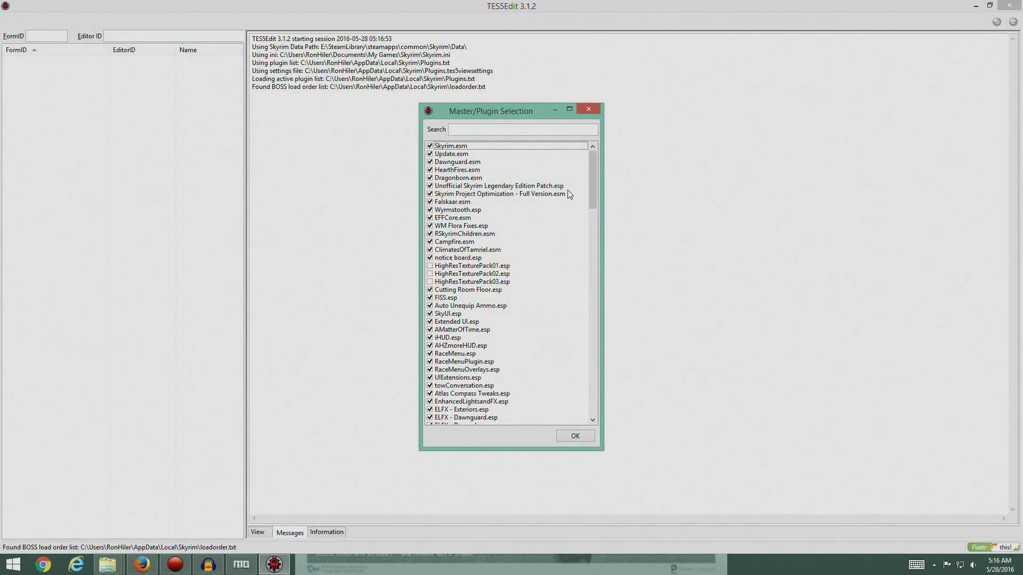
Step: Confirm the checked plugins and load them until the Background Loader reports finished
drag(593, 185, 588, 410)
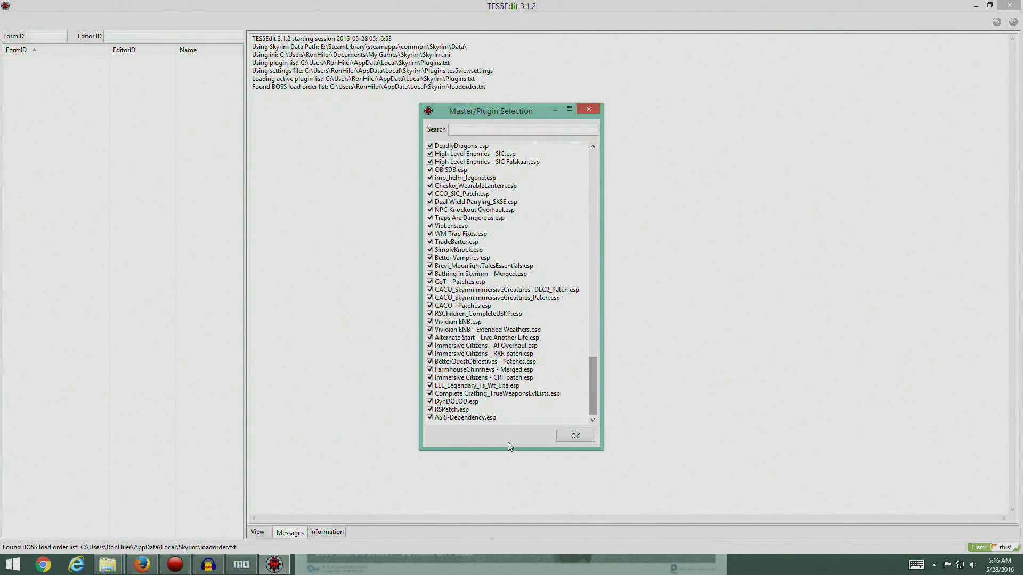
click(566, 434)
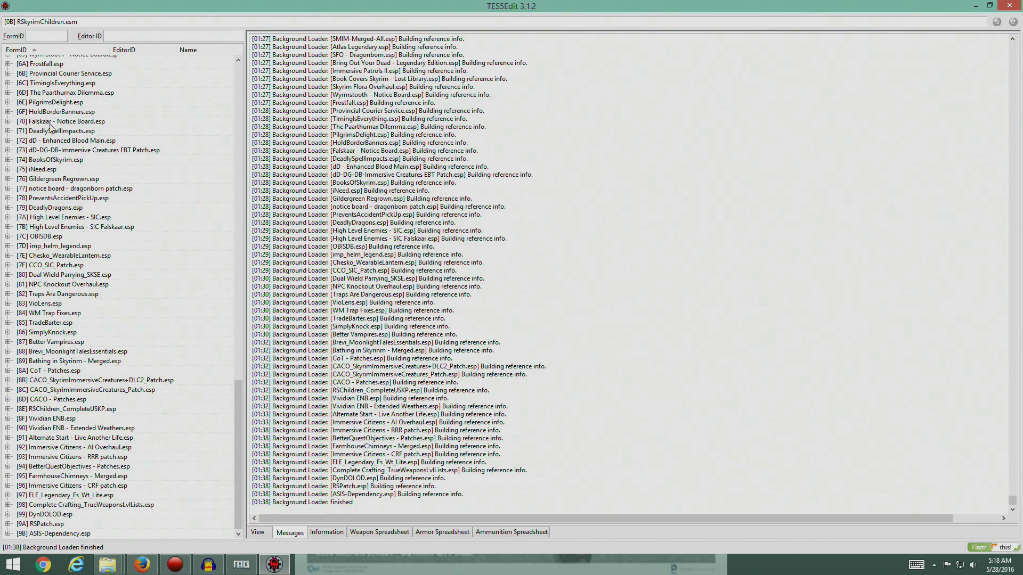
right_click(65, 121)
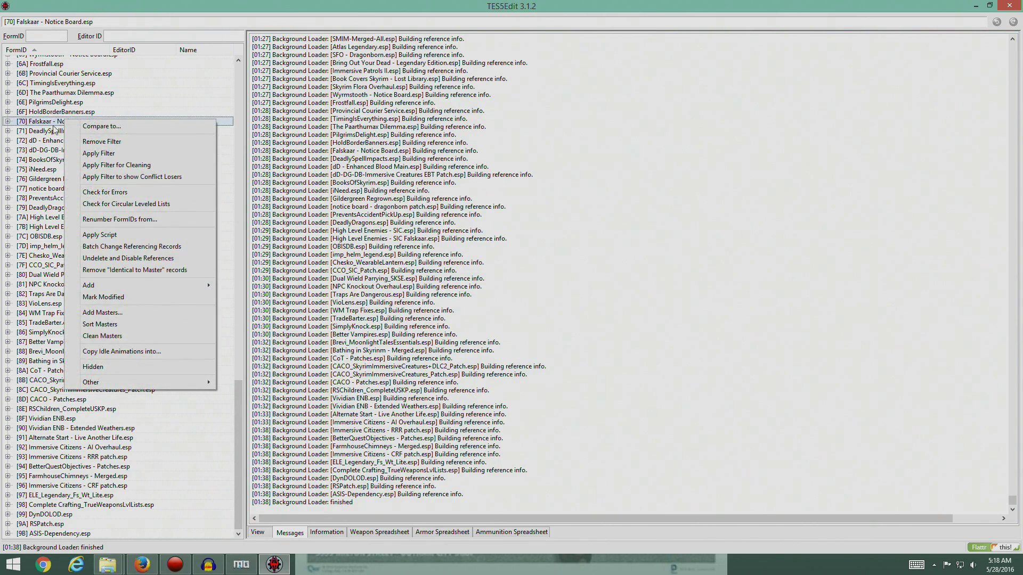
Step: Run Apply Filter with the conflict-status options on all loaded plugins, processing 1,668,851 records
click(106, 153)
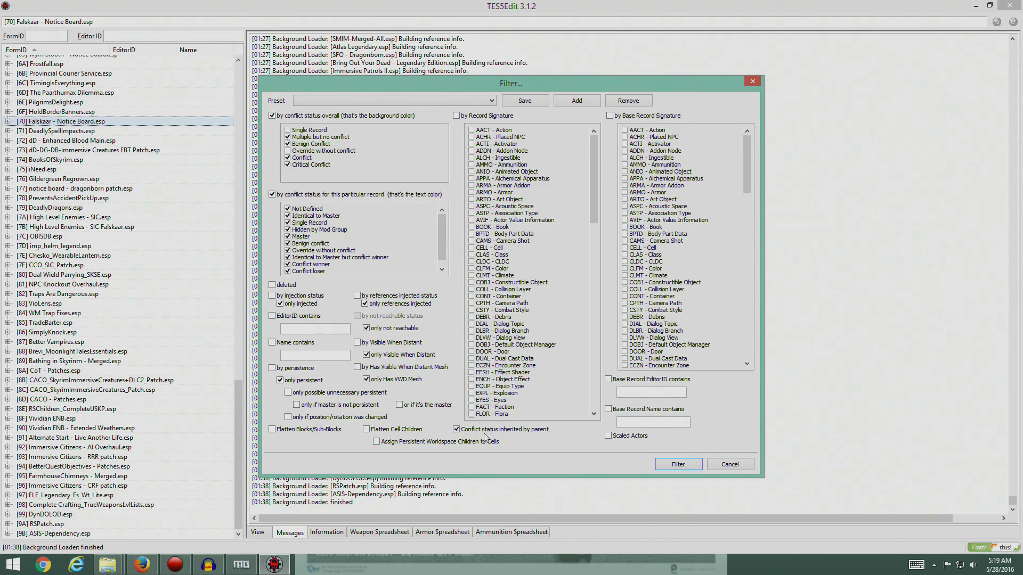
mouse_move(595, 198)
mouse_down()
mouse_move(589, 353)
mouse_move(592, 266)
mouse_move(621, 186)
mouse_up()
click(675, 465)
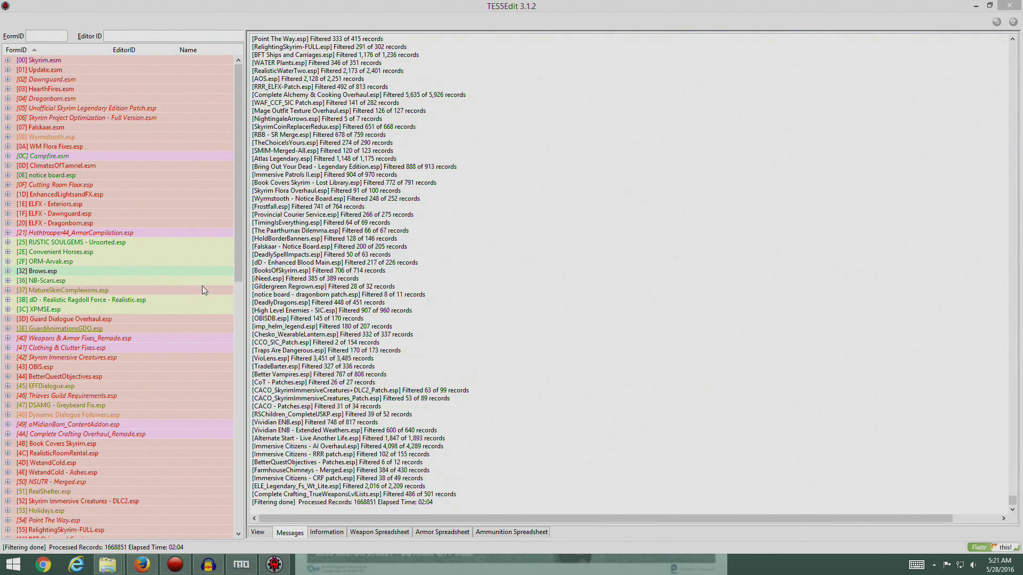
drag(238, 264, 240, 484)
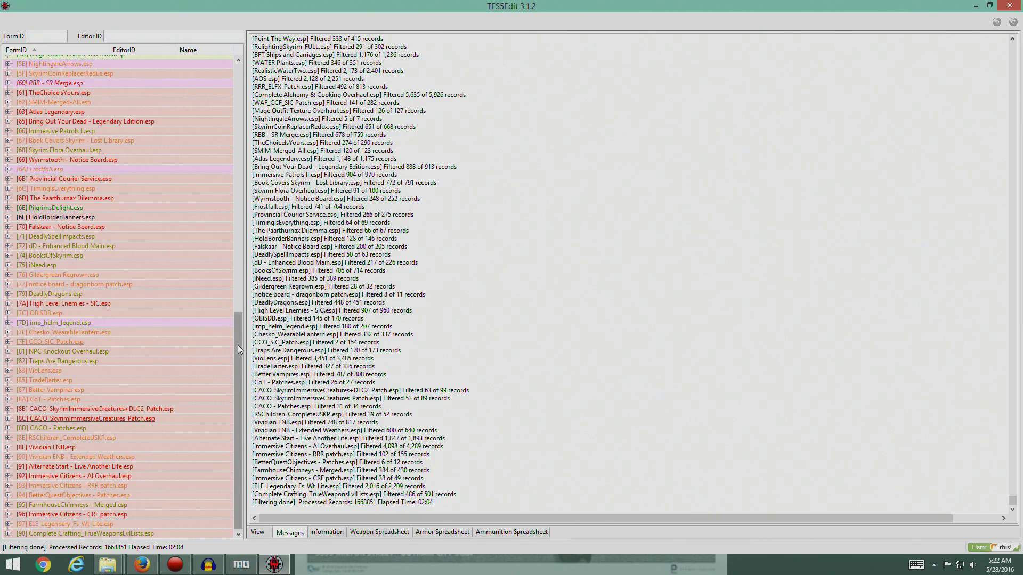
drag(237, 344, 238, 93)
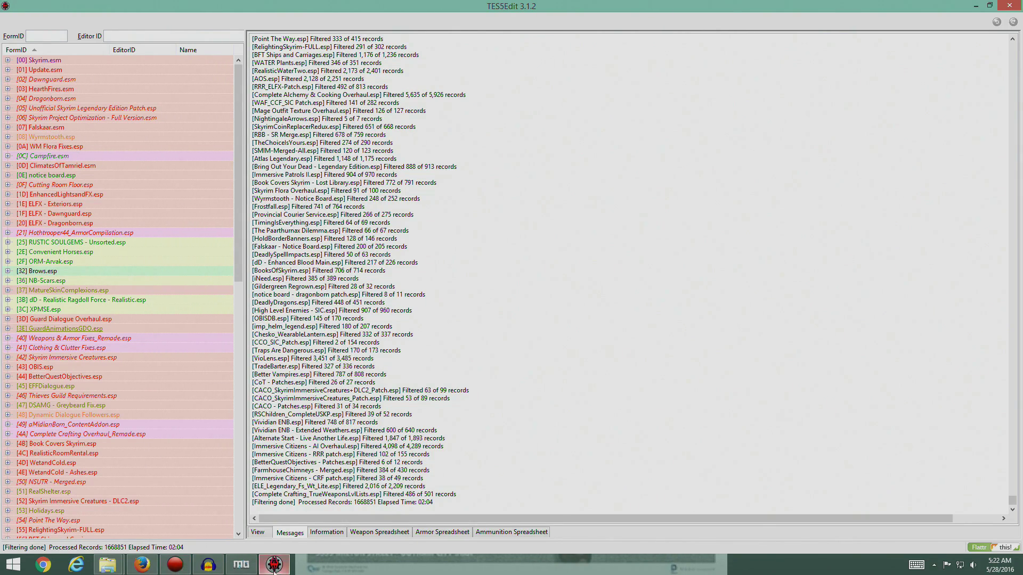
mouse_move(263, 572)
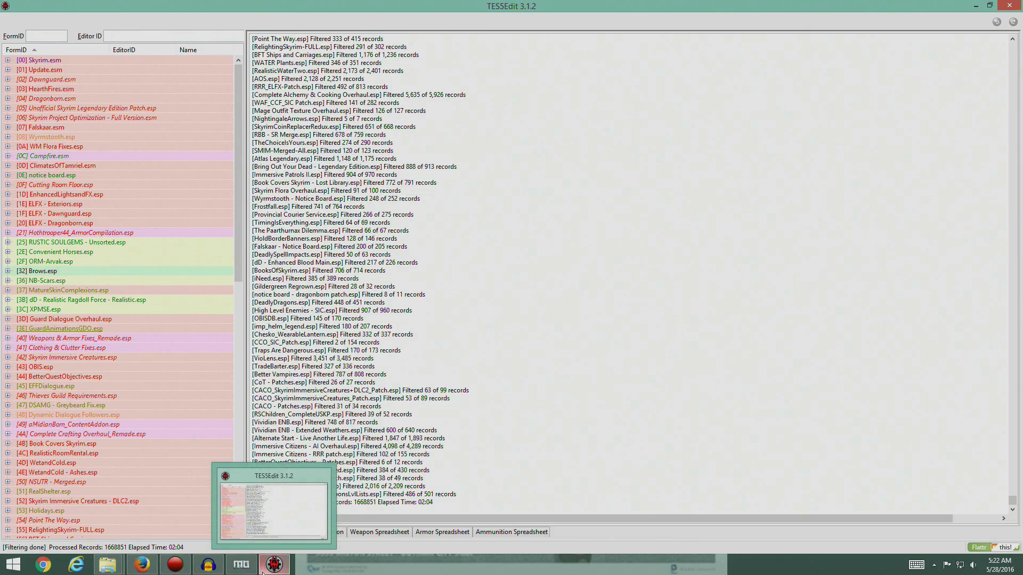
click(141, 564)
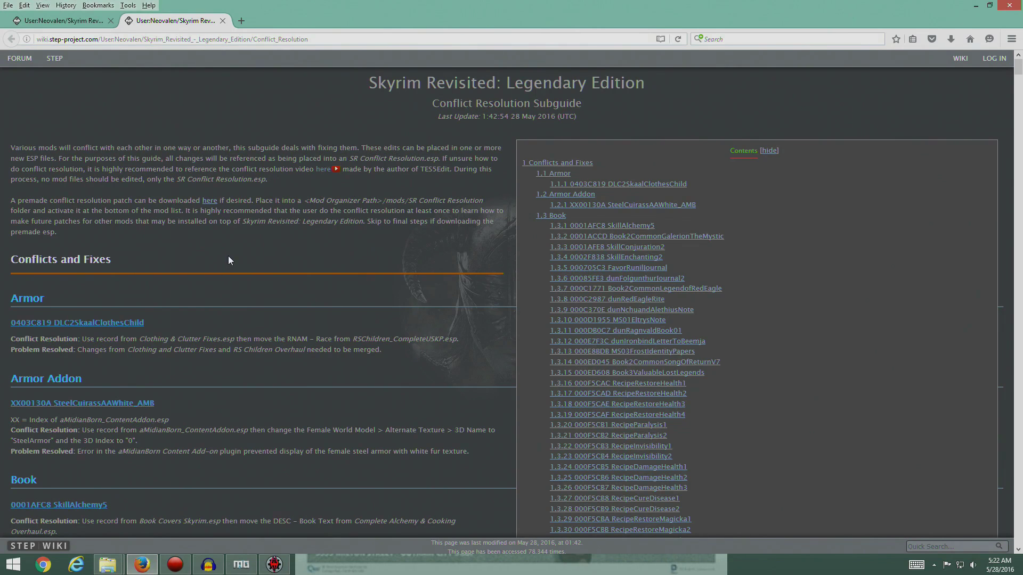
scroll(335, 243, down, 3)
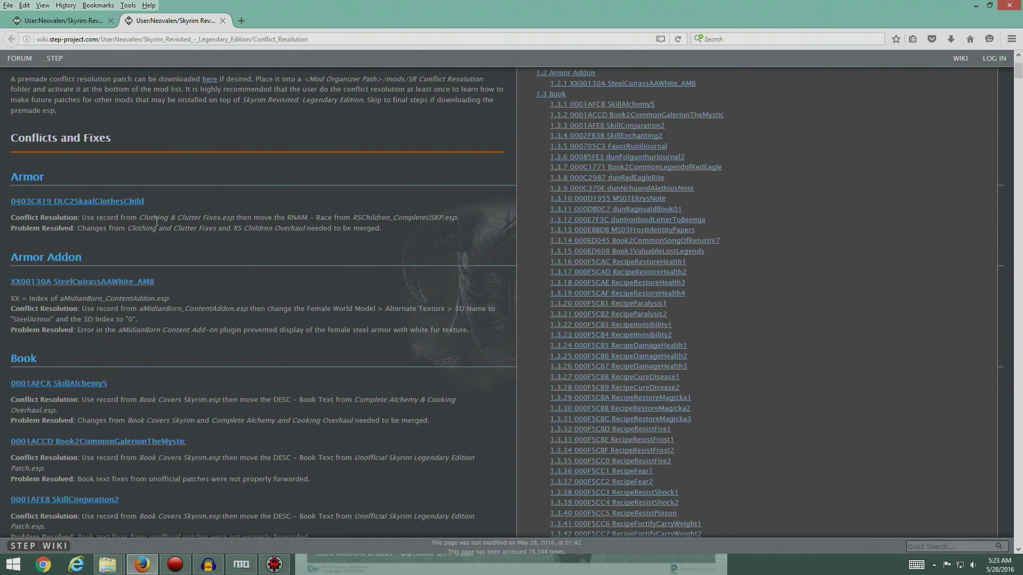
click(274, 565)
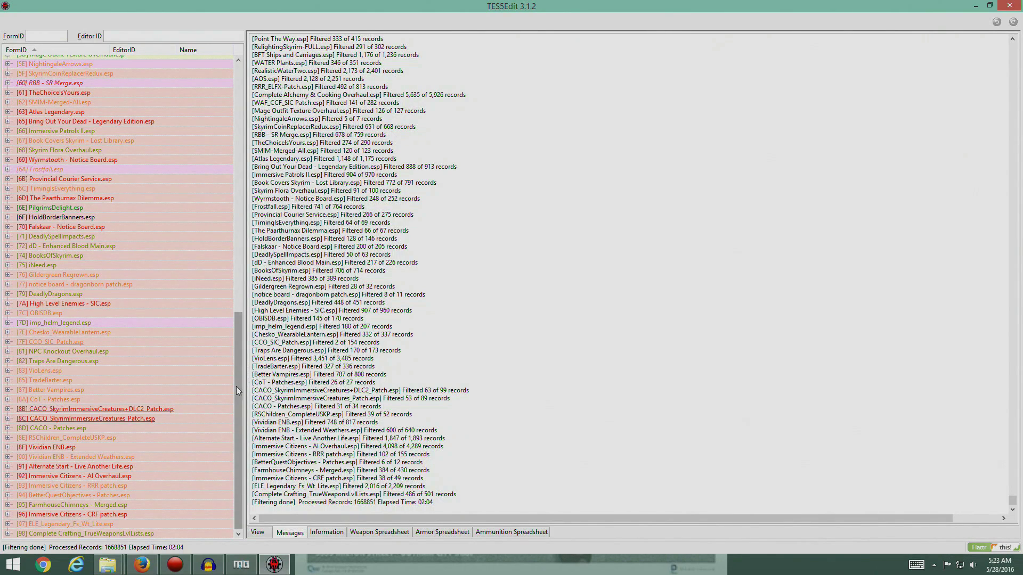
drag(236, 386, 231, 124)
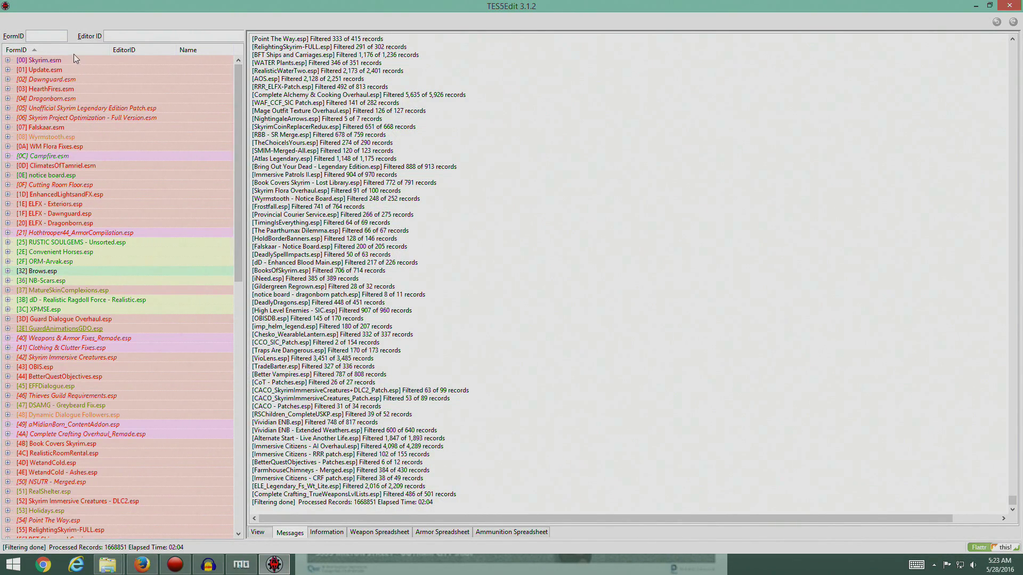
click(142, 49)
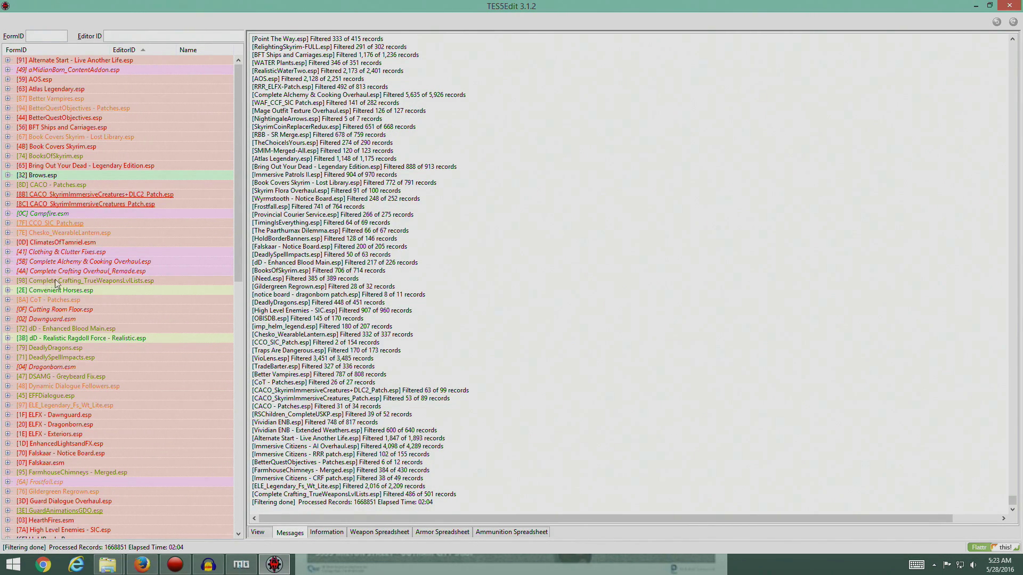
click(71, 252)
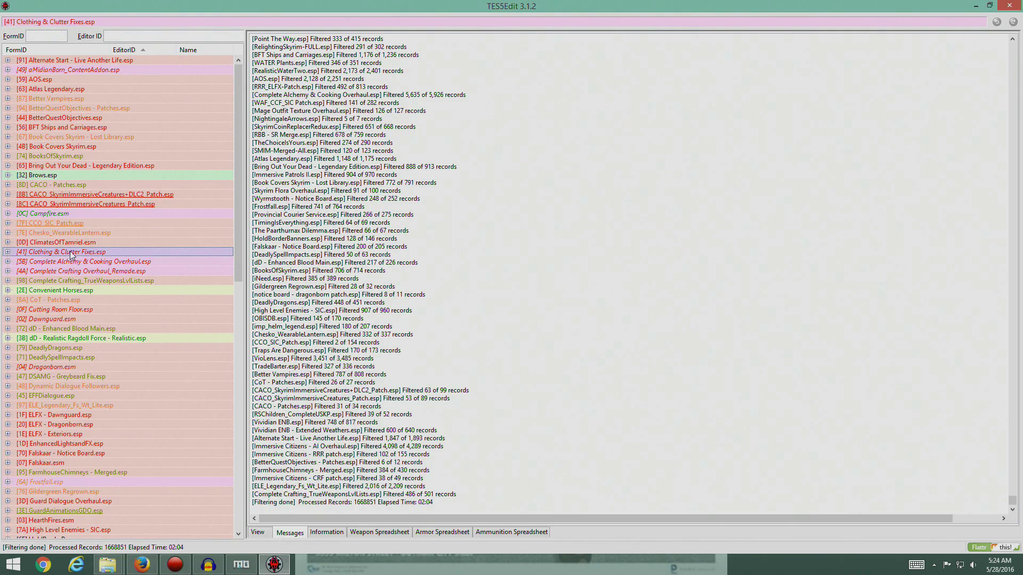
click(8, 252)
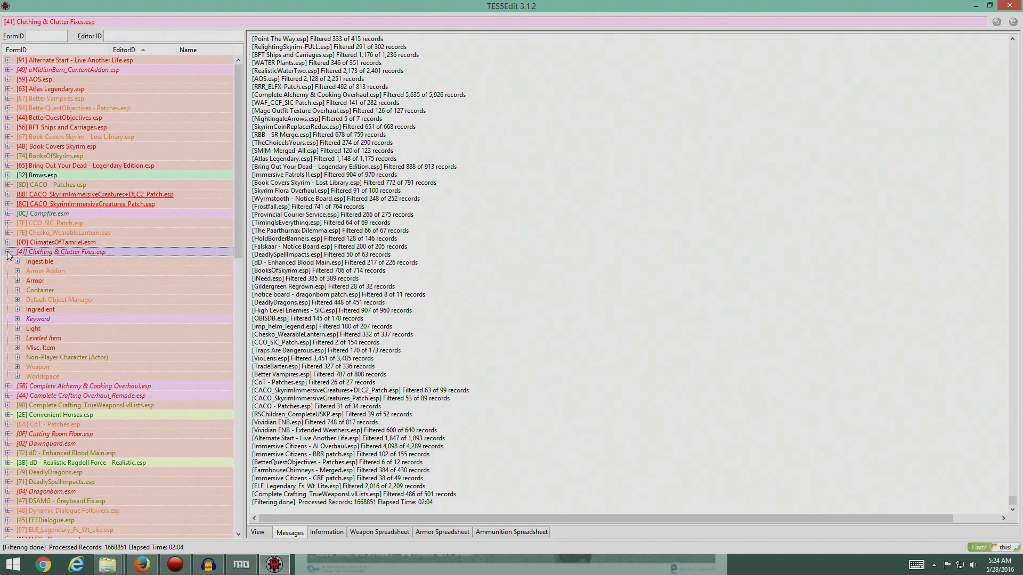
click(17, 281)
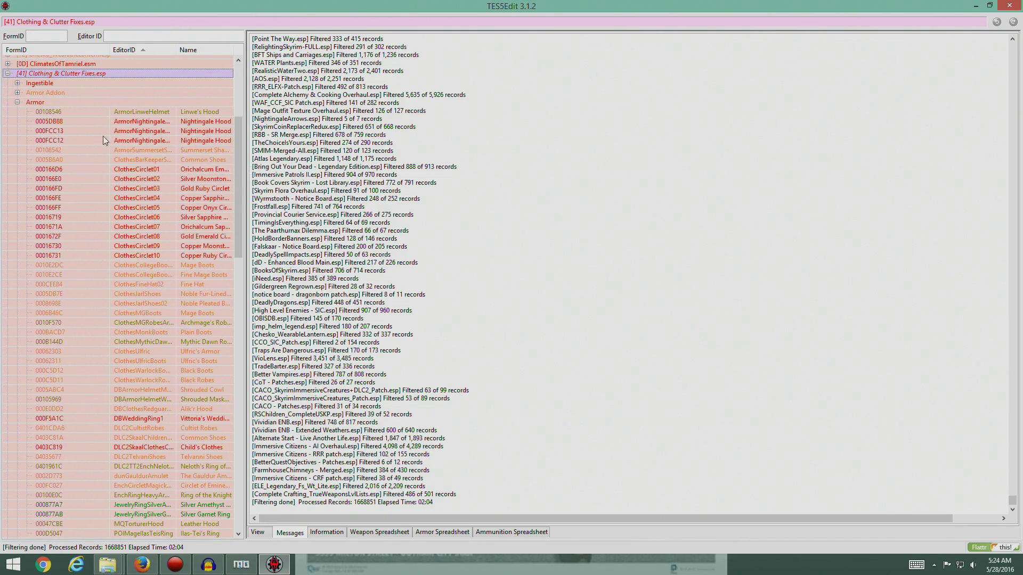
click(56, 140)
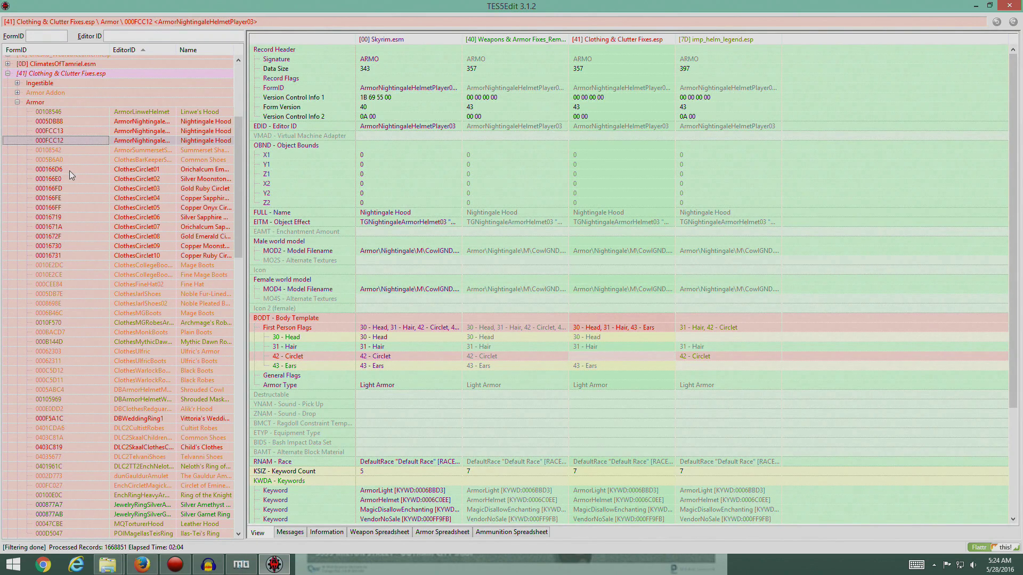
click(54, 207)
click(56, 227)
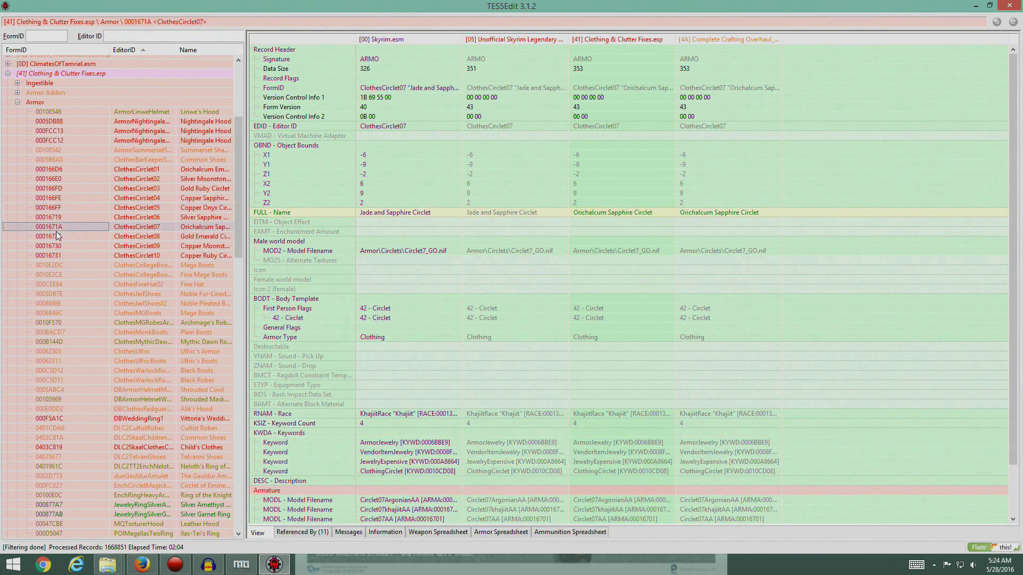
click(58, 265)
click(52, 302)
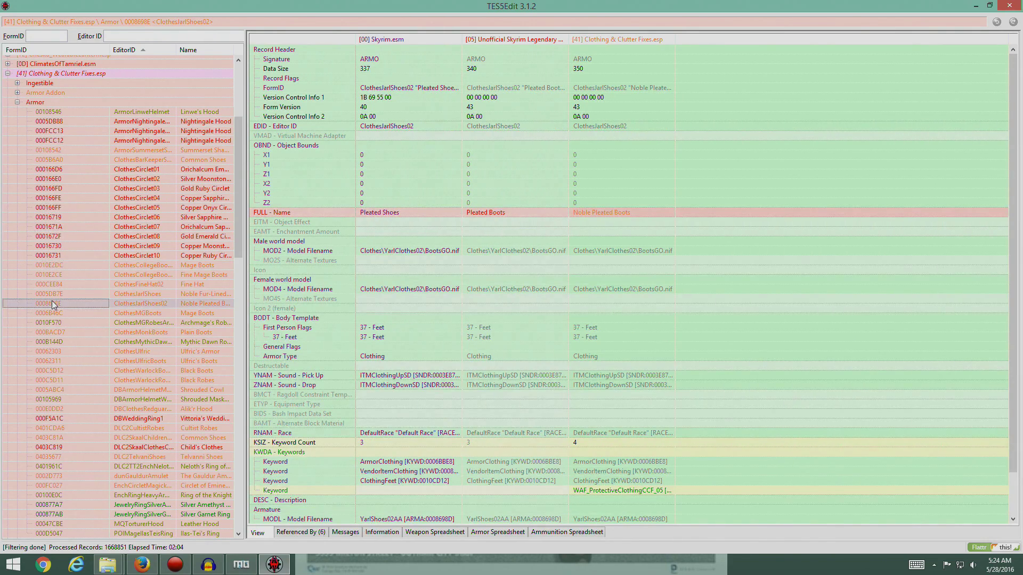
click(51, 199)
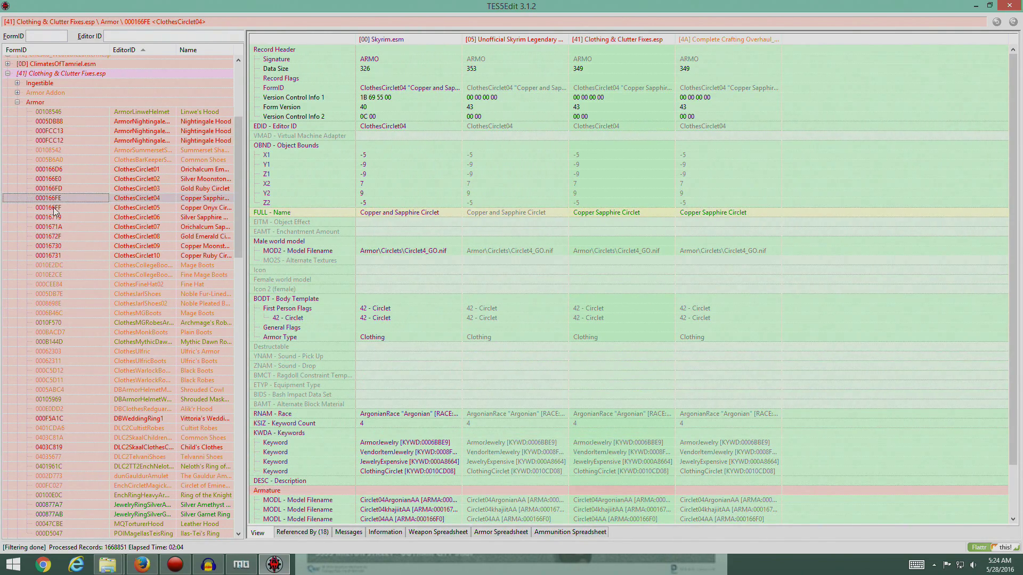
scroll(49, 309, down, 3)
click(47, 332)
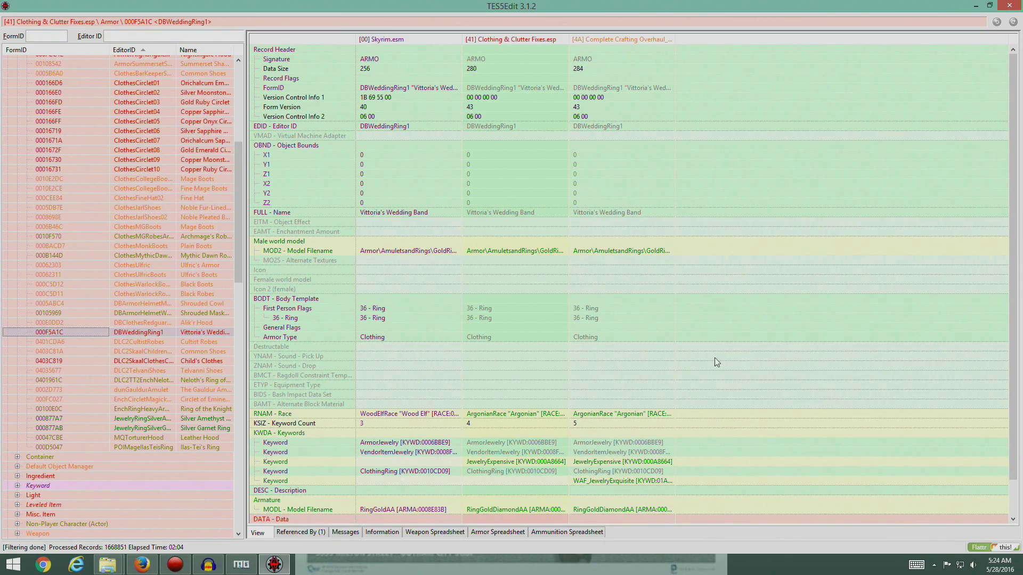
scroll(746, 361, down, 1)
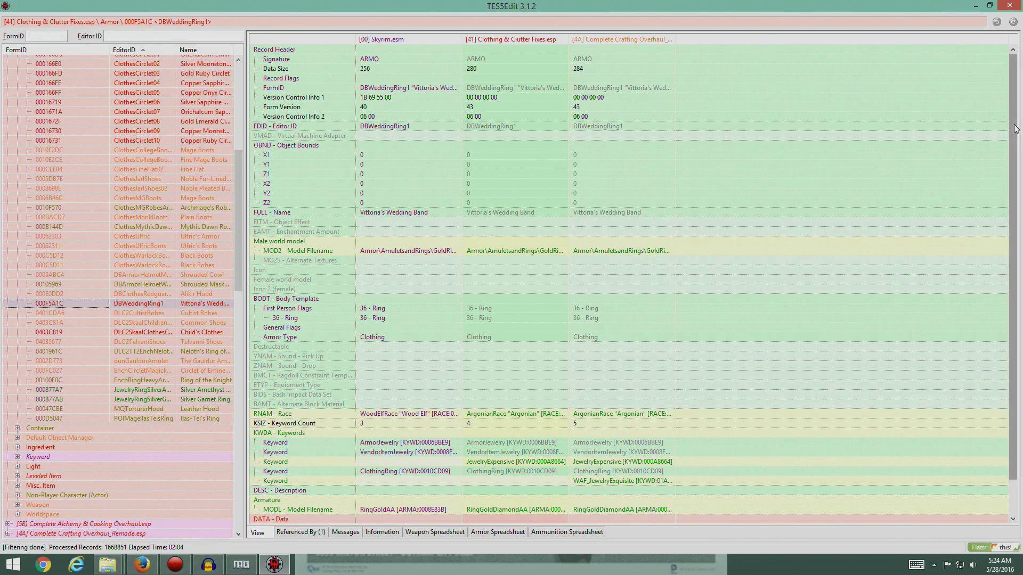
scroll(1016, 129, down, 1)
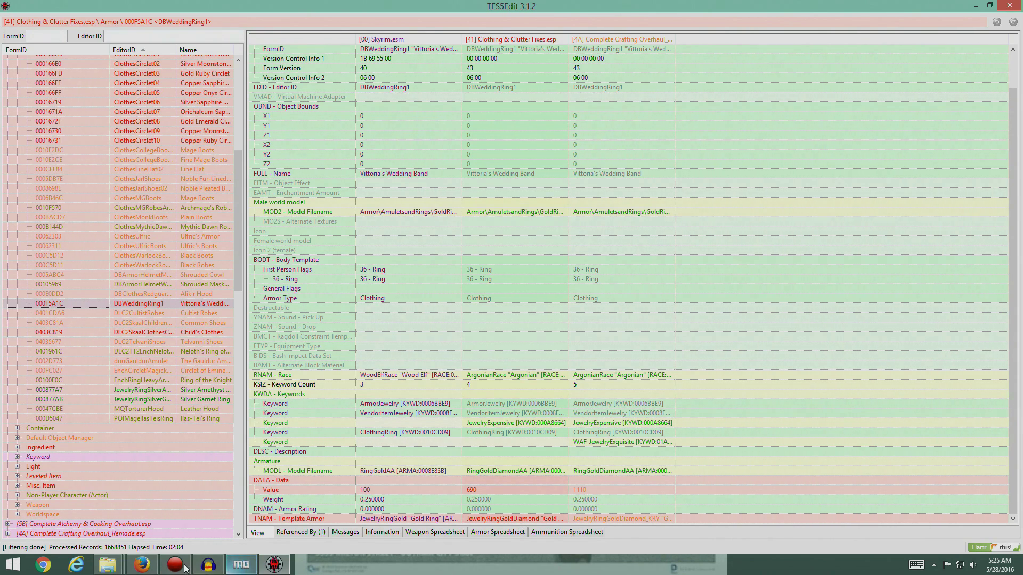
click(142, 565)
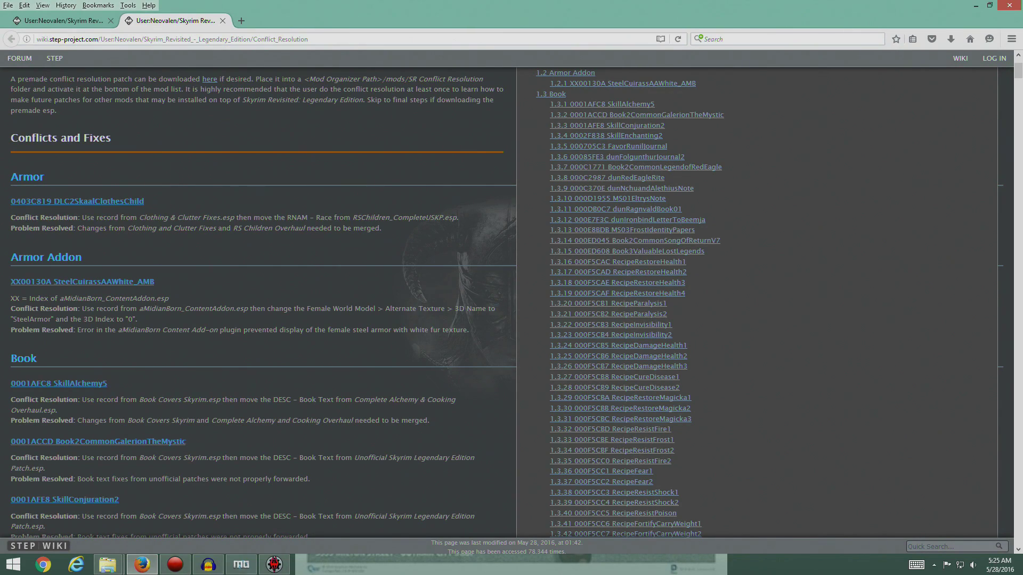
click(150, 569)
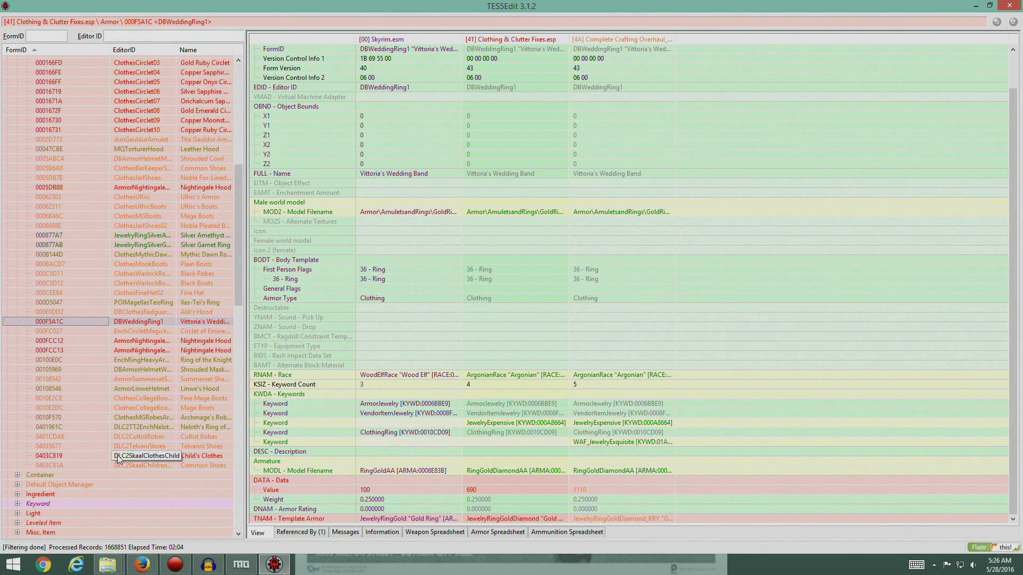
Step: Open 0403C819 DLC2SkaalClothesChild, check the wiki, and focus its Clothing & Clutter Fixes version
click(58, 457)
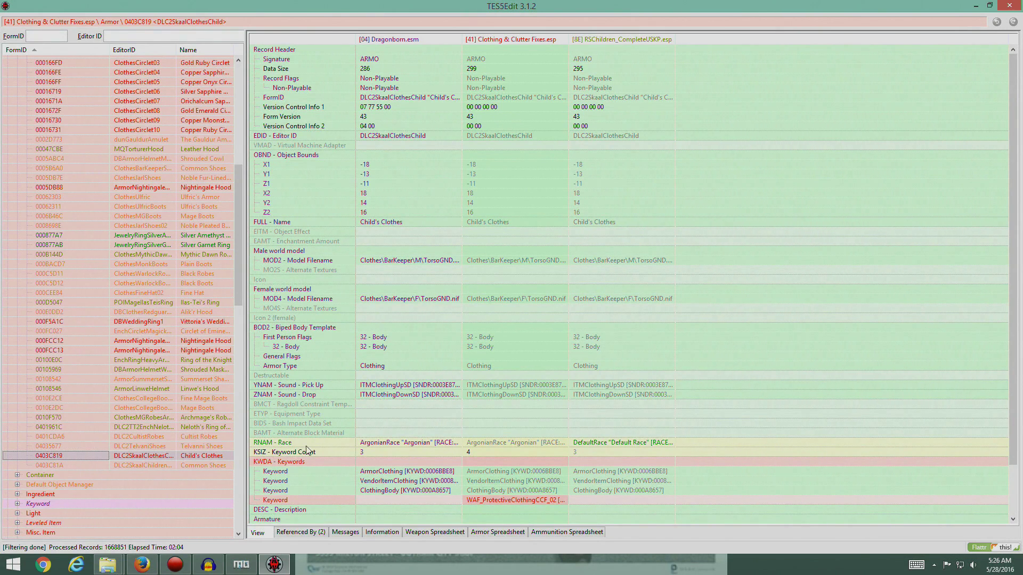
right_click(495, 39)
click(484, 45)
click(142, 564)
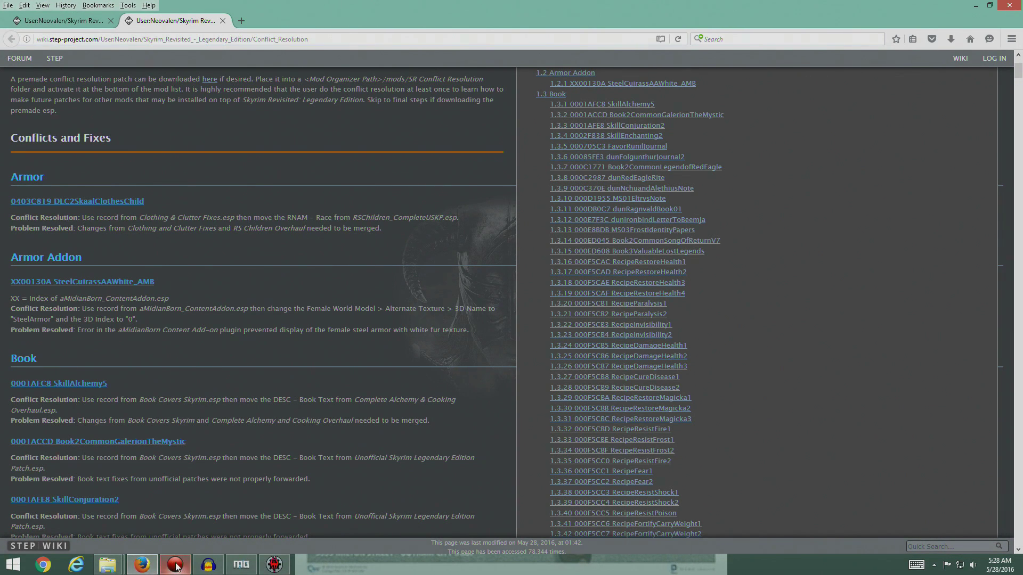
click(274, 565)
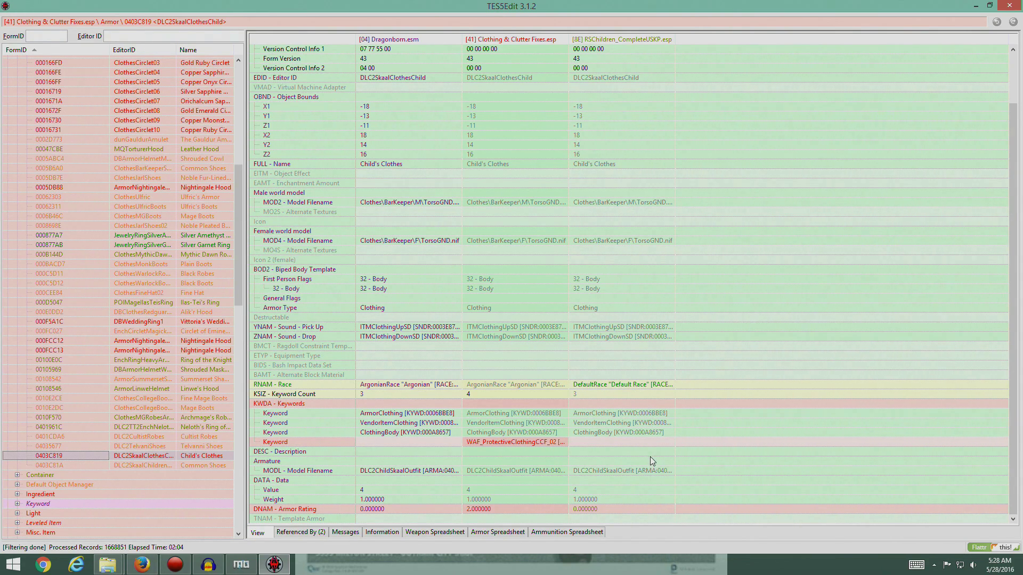
click(504, 166)
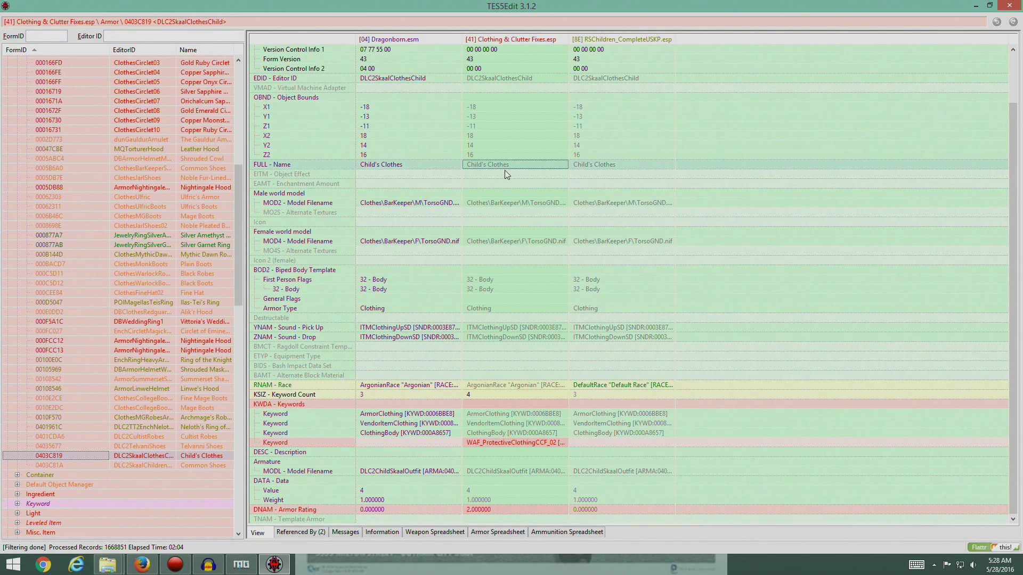
Step: Copy the Child's Clothes record from Clothing & Clutter Fixes as an override into a new file
right_click(529, 43)
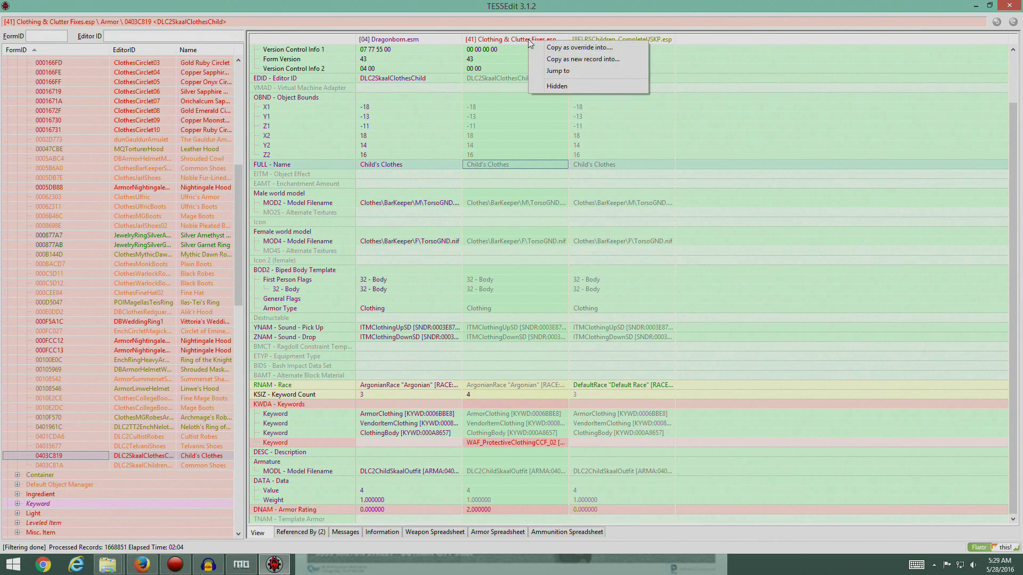
click(568, 48)
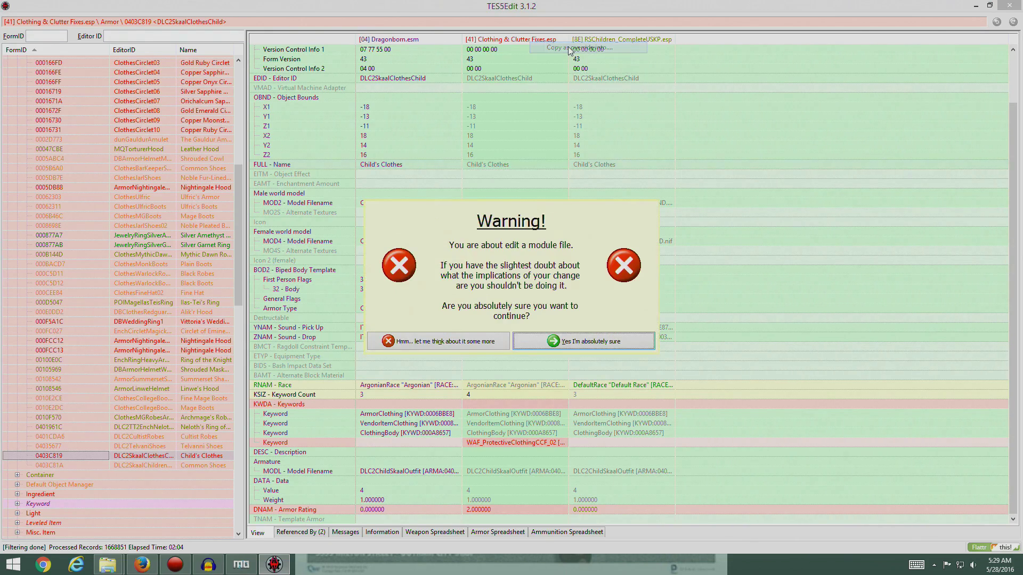
click(588, 343)
drag(591, 200, 590, 408)
click(449, 417)
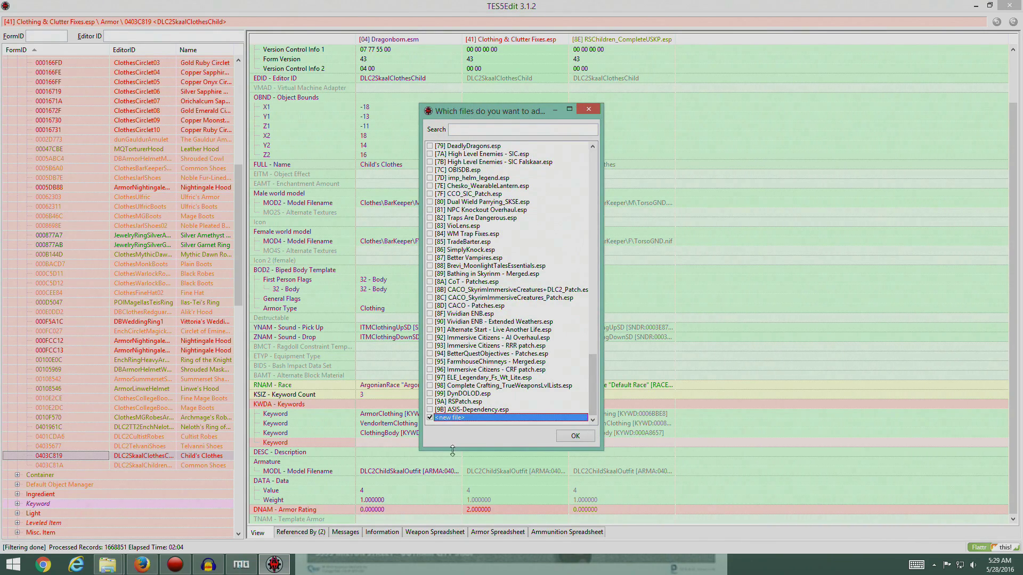
click(575, 435)
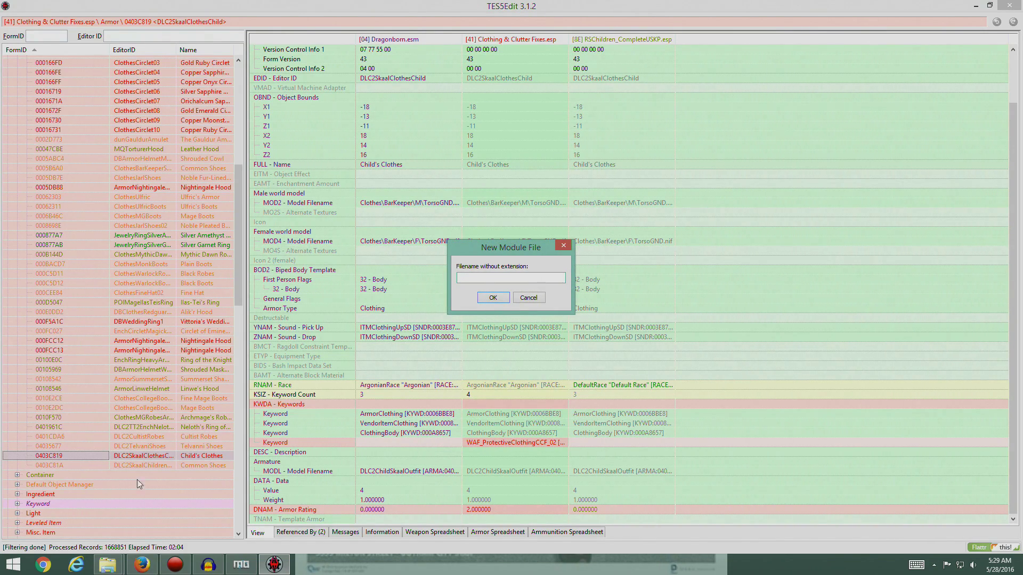
Step: Name the new plugin 'SR Conflict Resolution' and accept adding its required masters
click(141, 564)
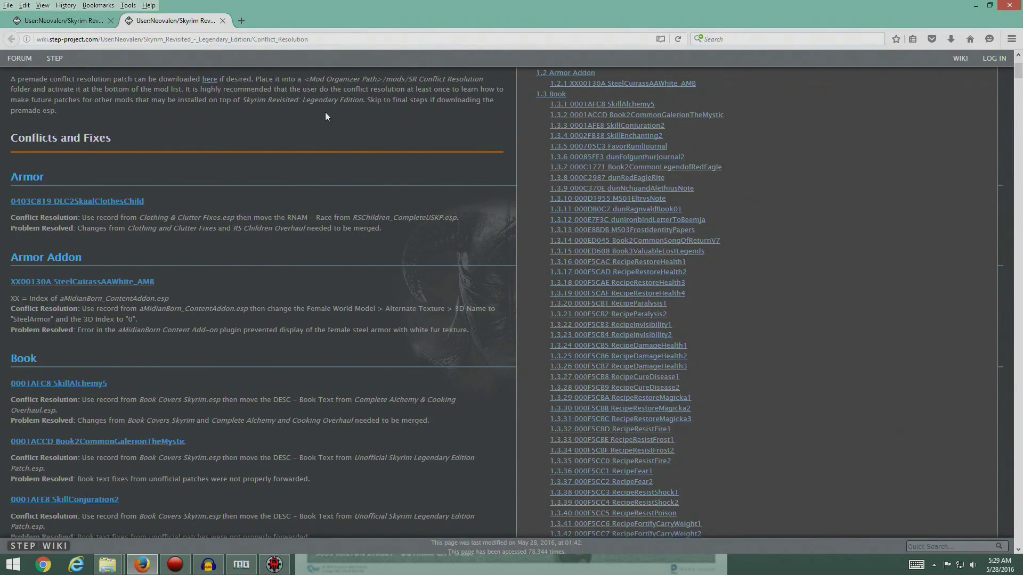
drag(408, 78, 484, 81)
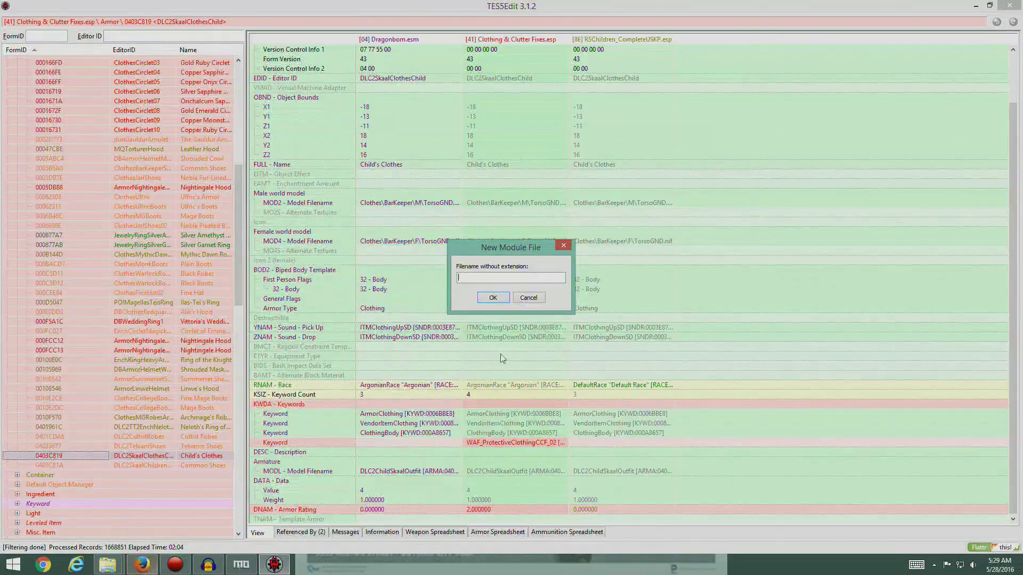
click(142, 565)
key(ctrl+v)
click(496, 299)
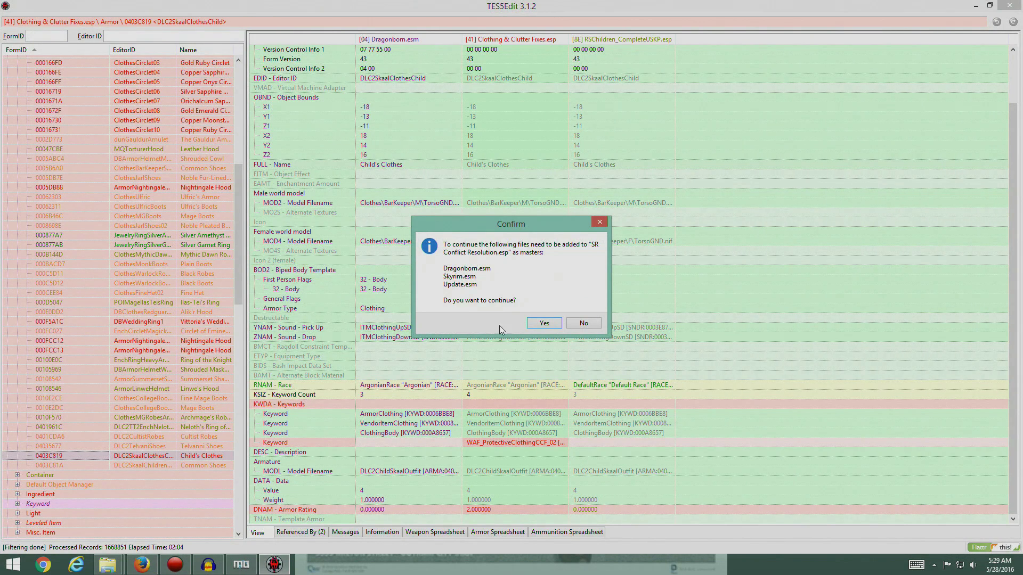
click(540, 324)
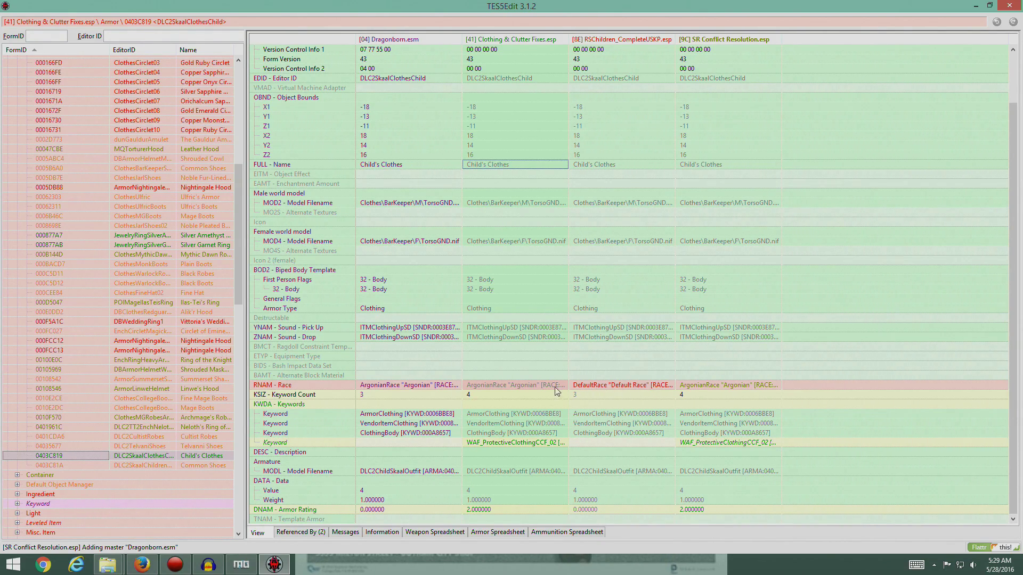
Step: Carry the DefaultRace RNAM value from RSChildren_CompleteUSKP.esp into the SR Conflict Resolution override
click(141, 565)
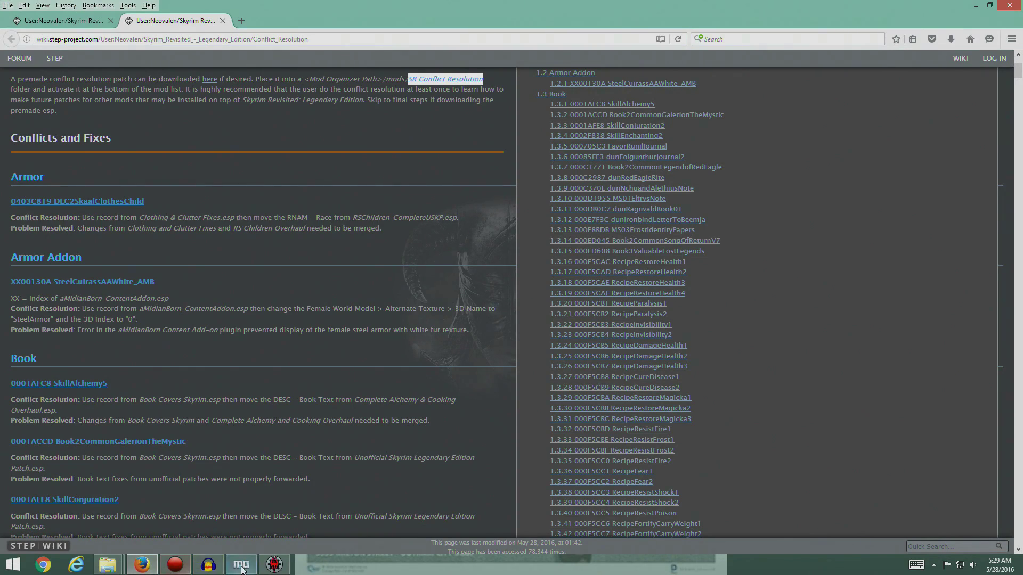
click(149, 567)
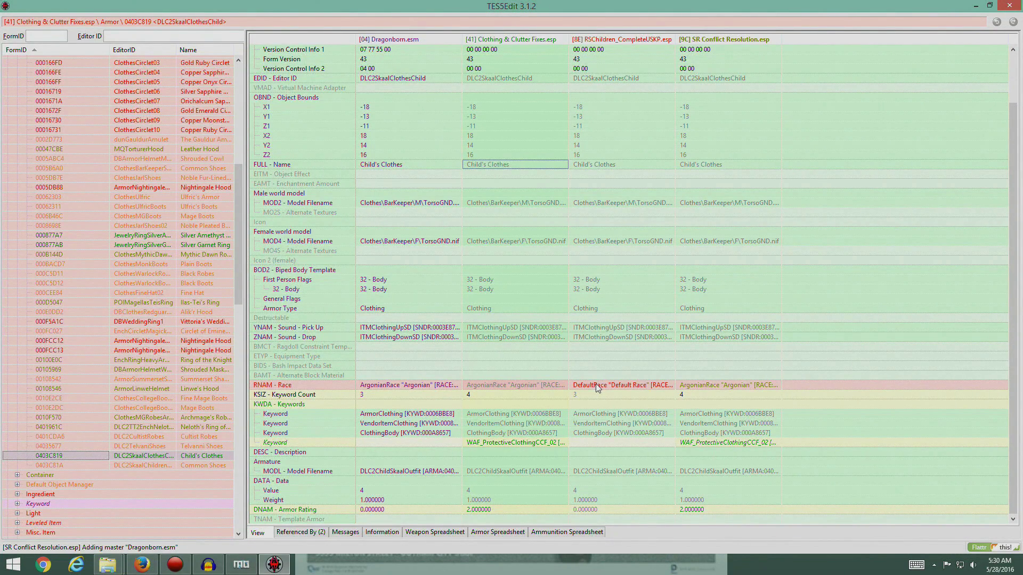
click(596, 384)
drag(597, 387, 714, 388)
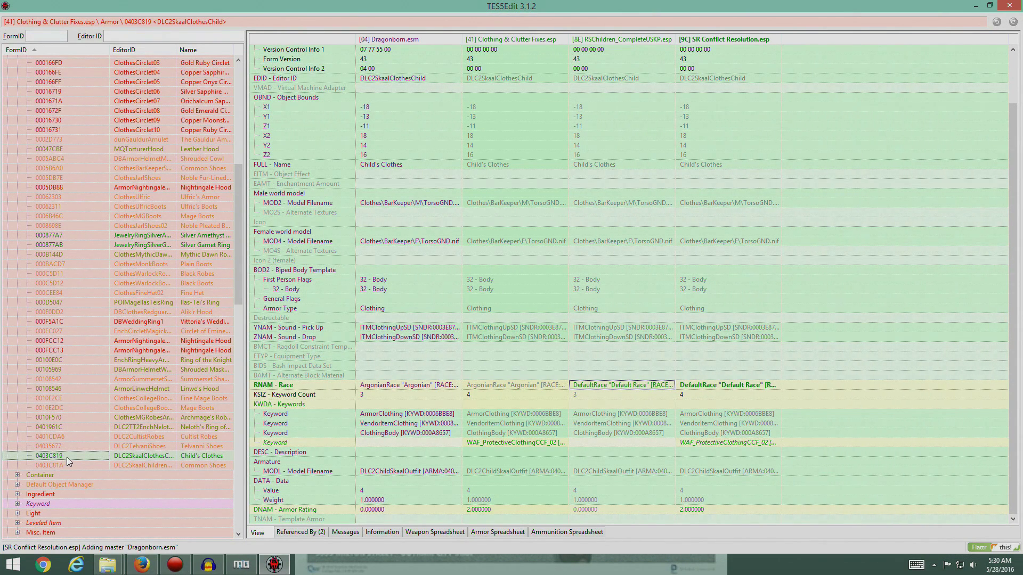
Step: Browse the Nightingale Hood and Vittoria's Wedding Band records, then find the next wiki entry
scroll(237, 196, up, 9)
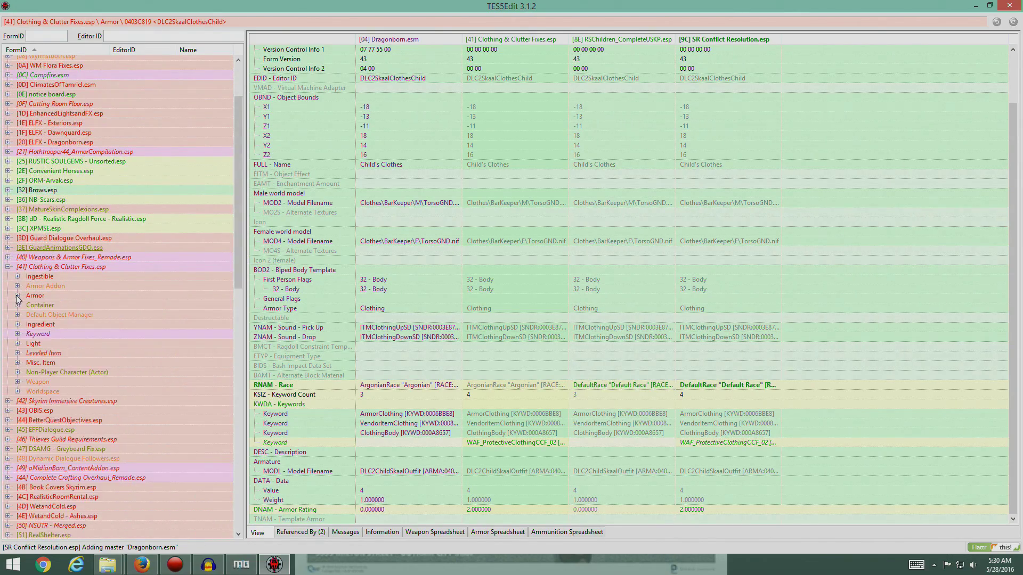
click(134, 449)
scroll(132, 414, down, 7)
click(145, 390)
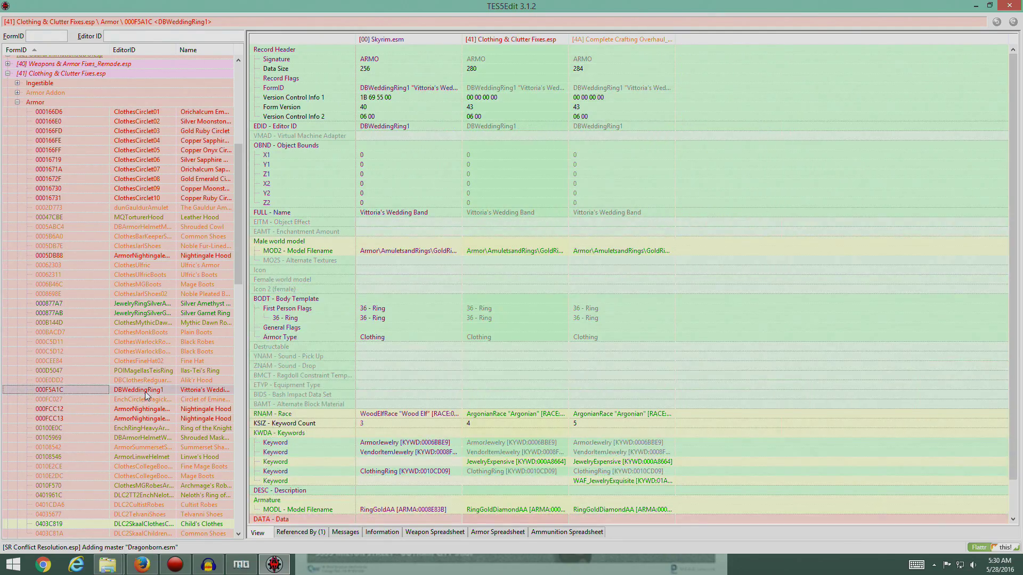
scroll(598, 433, down, 3)
scroll(1018, 473, down, 2)
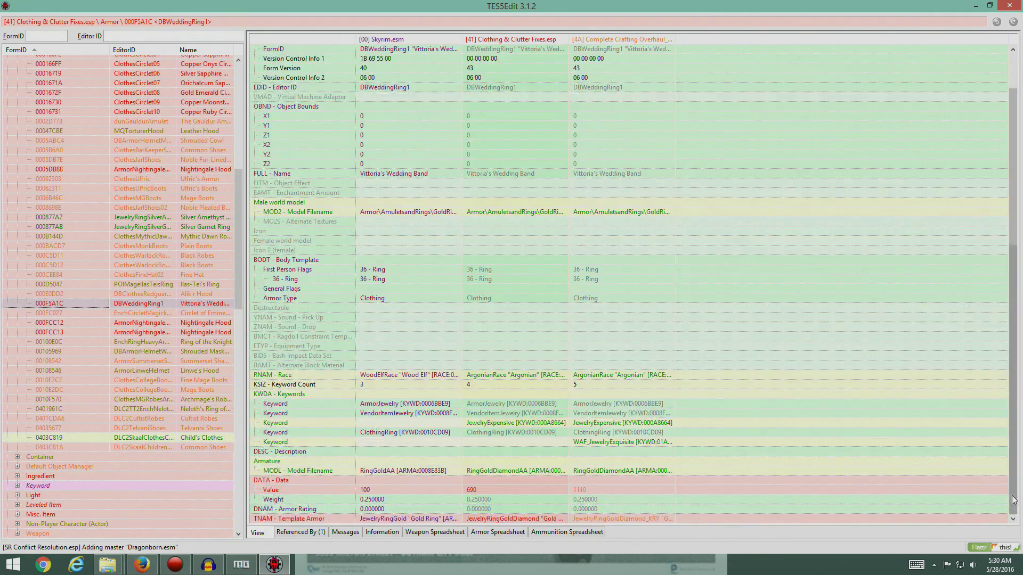
click(64, 324)
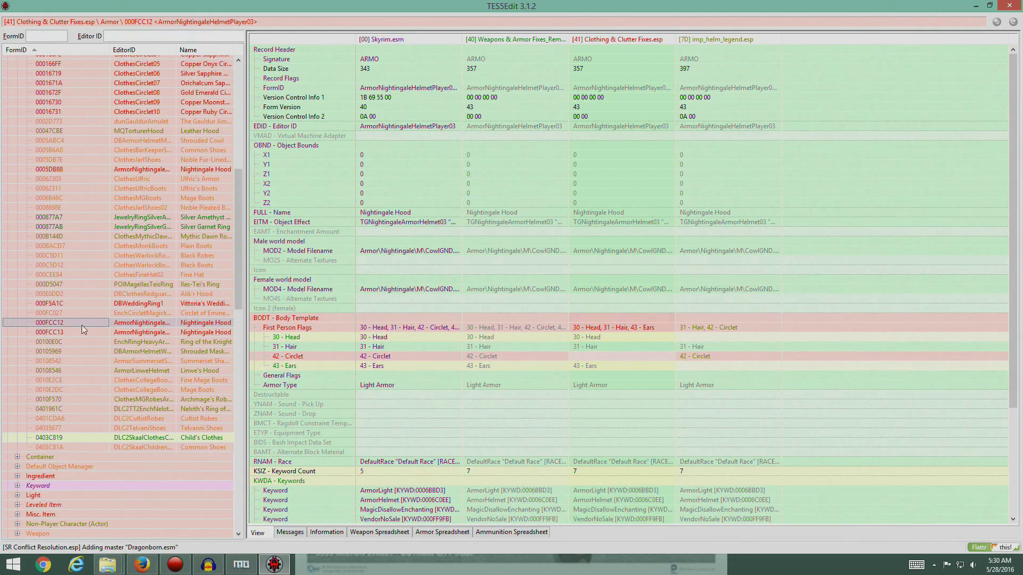
click(63, 332)
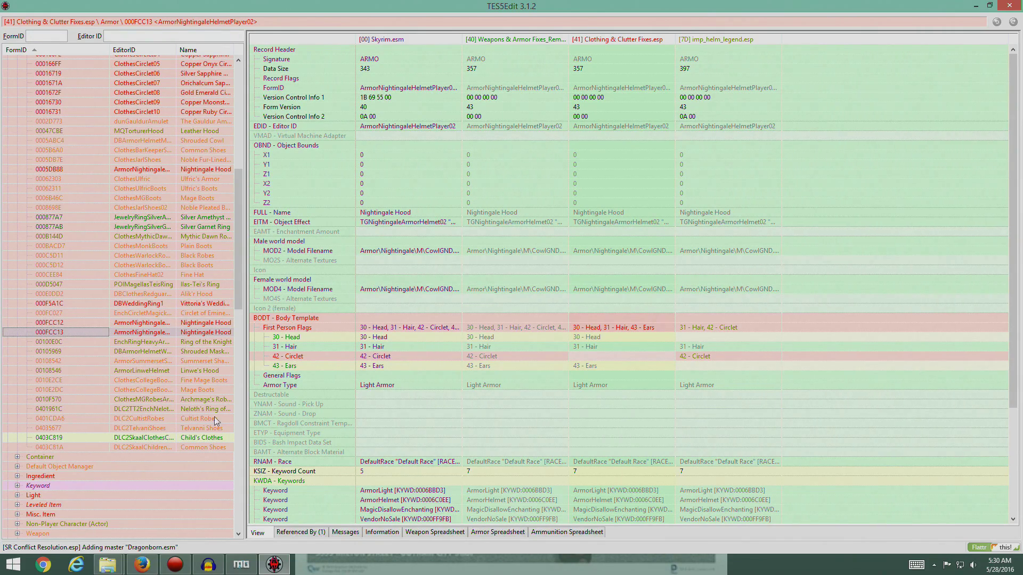
click(141, 565)
scroll(203, 254, down, 2)
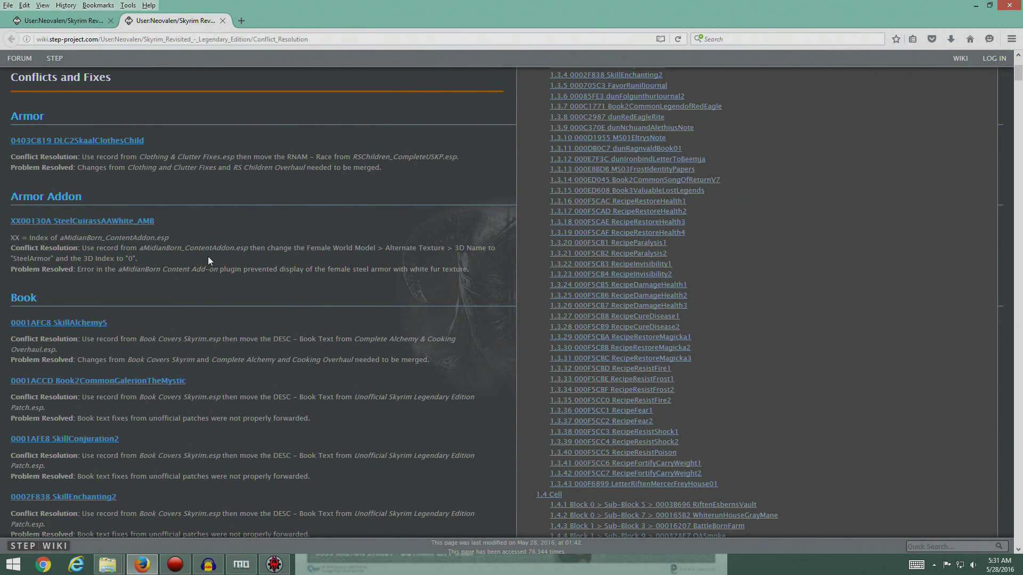
Step: Collapse Clothing & Clutter Fixes.esp and expand aMidianBorn_ContentAddon.esp in the plugin tree
click(287, 570)
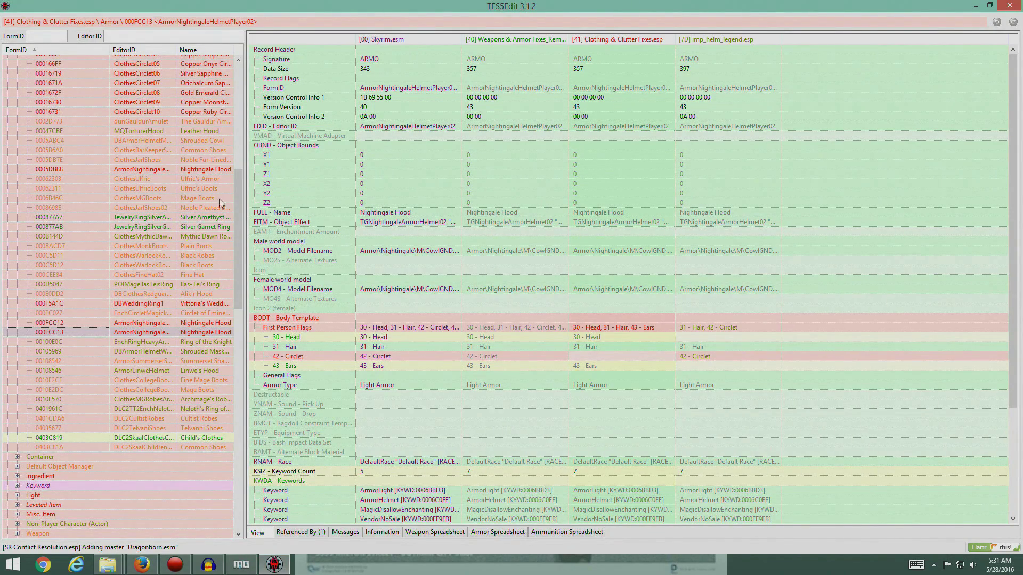
drag(239, 208, 250, 130)
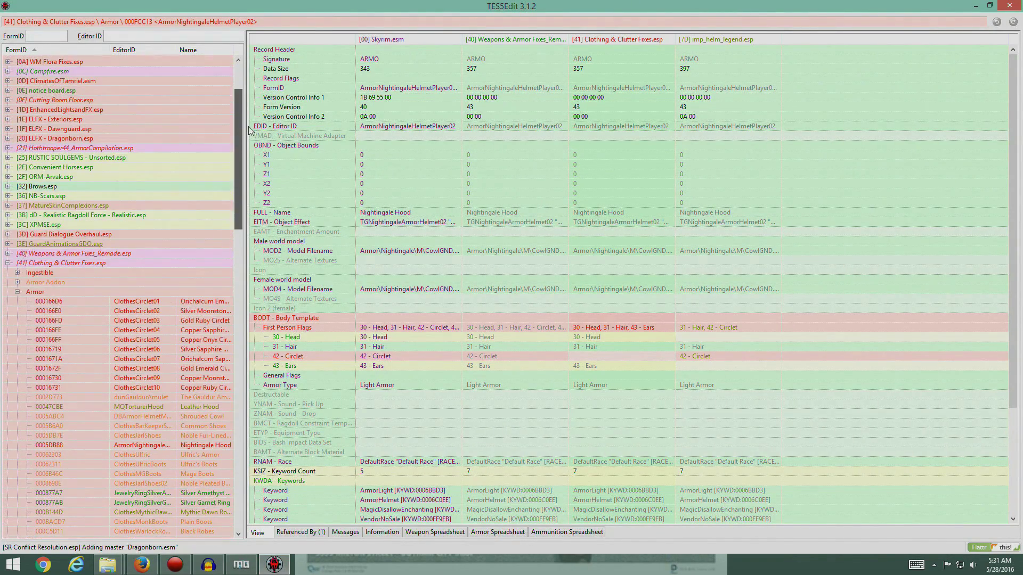
click(7, 263)
click(124, 50)
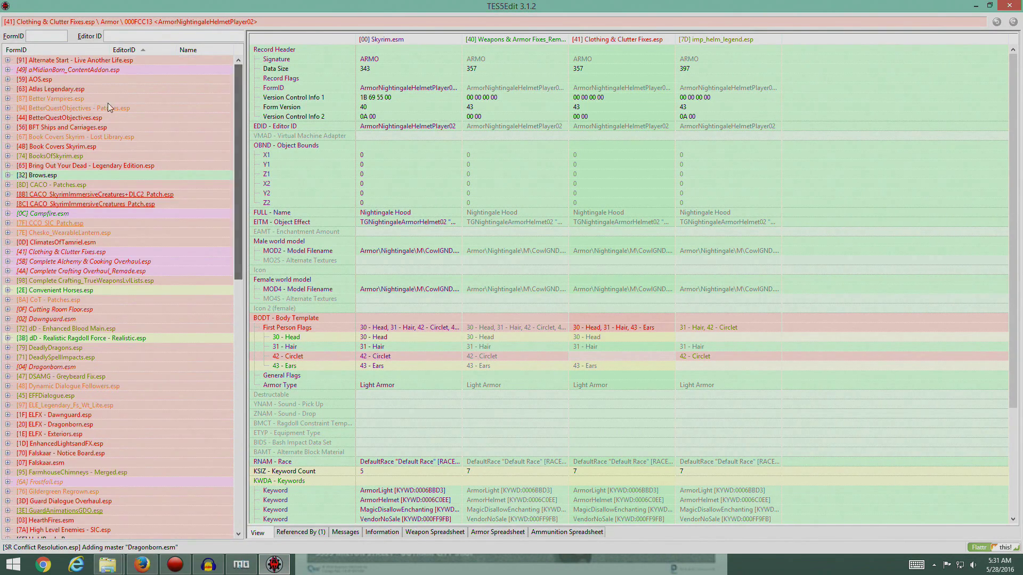
click(95, 69)
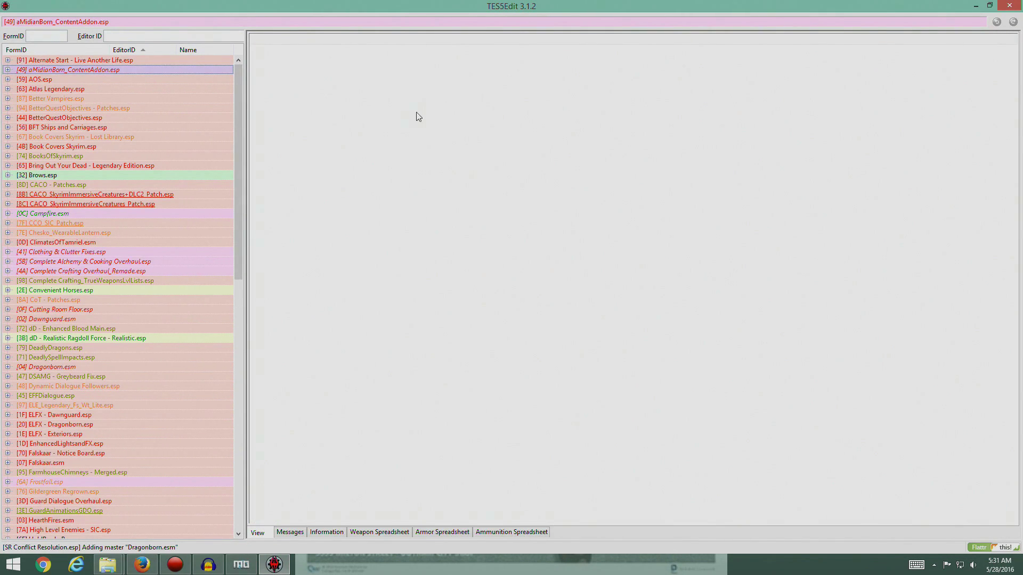
click(7, 69)
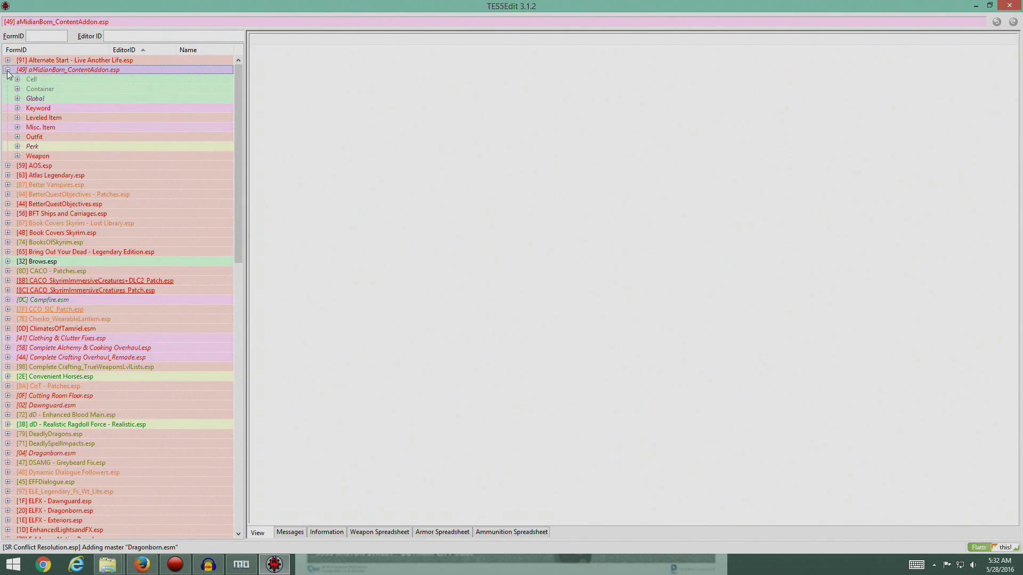
Step: Select and copy FormID XX00130A from the wiki's Armor Addon entry
click(150, 571)
click(142, 565)
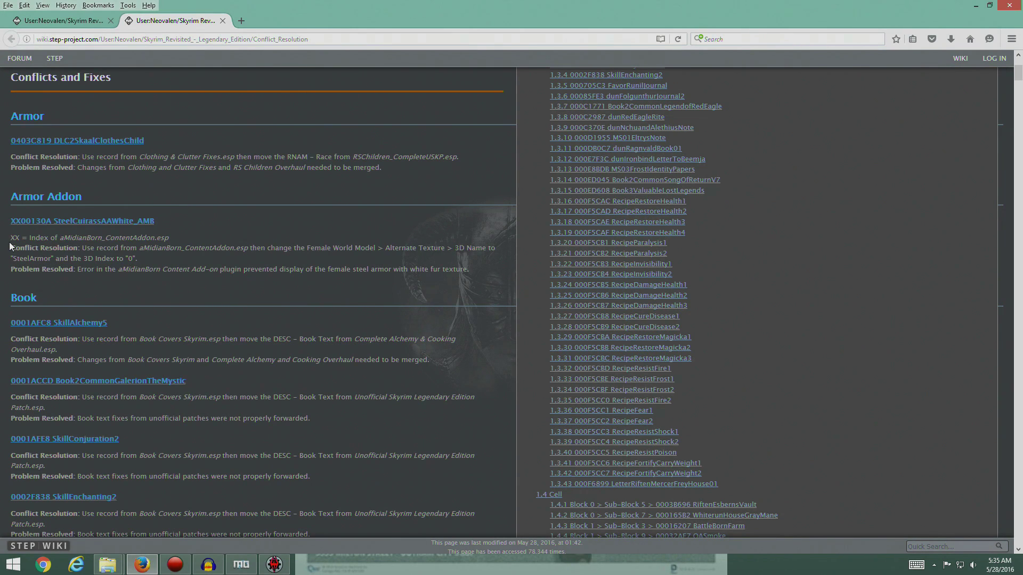
drag(10, 221, 52, 224)
key(ctrl+c)
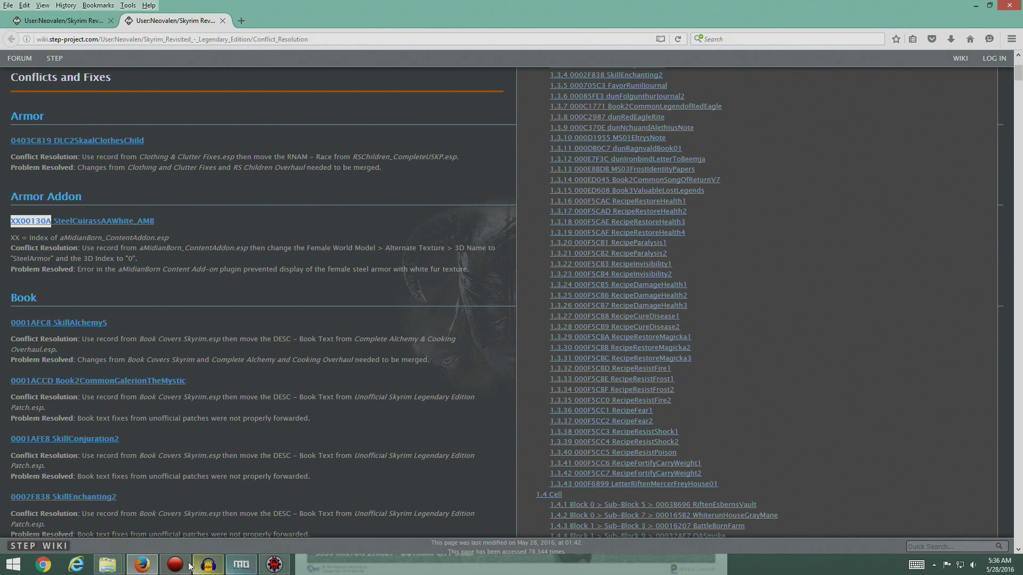
Step: Look up FormID 4900130A by pasting the ID and replacing XX with 49
click(275, 565)
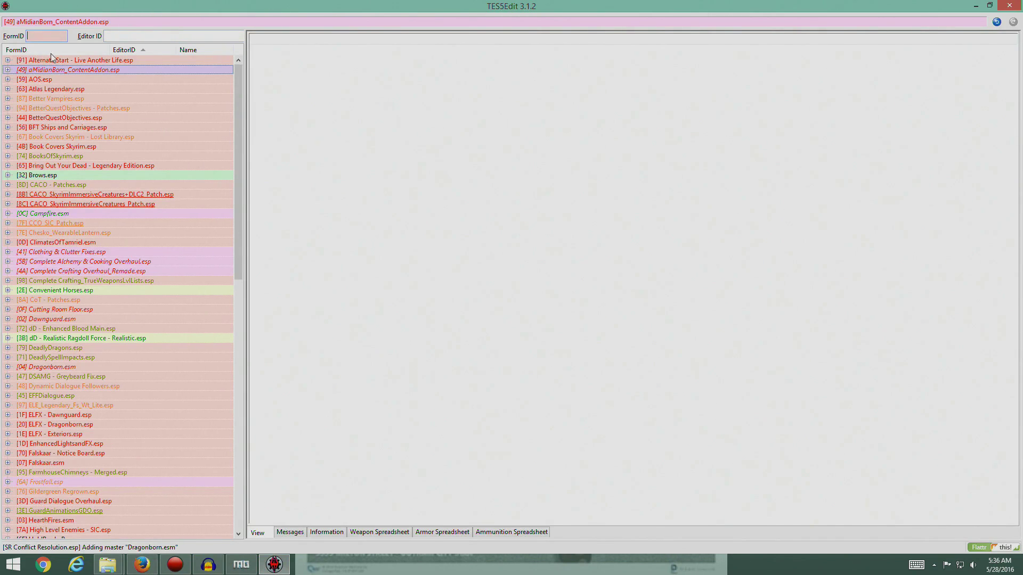
key(ctrl+v)
key(Home)
key(Delete)
key(Delete)
text(49)
key(Return)
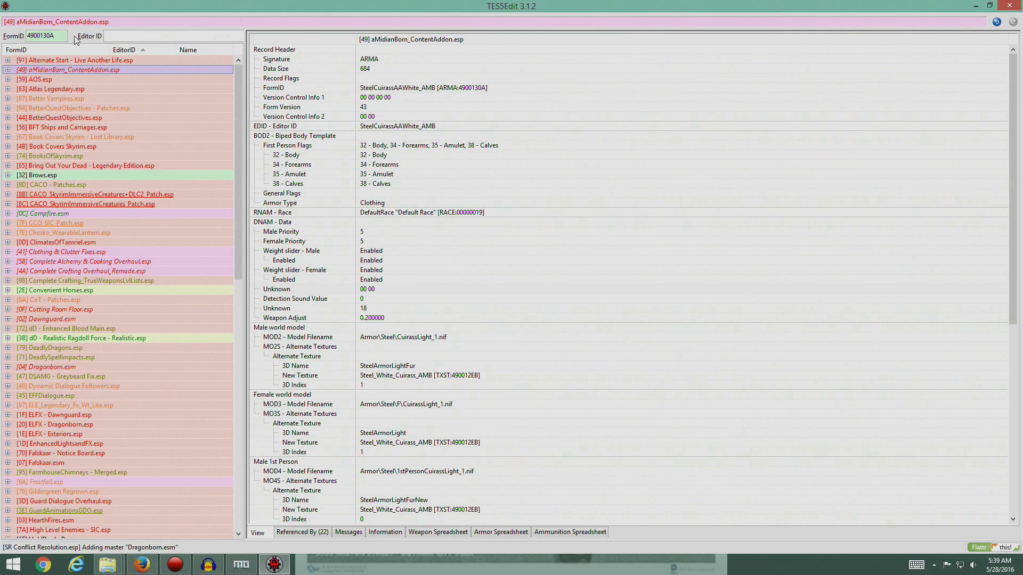
Step: Collapse aMidianBorn's record groups, Container through Weapon, and compare the record with the wiki
click(8, 71)
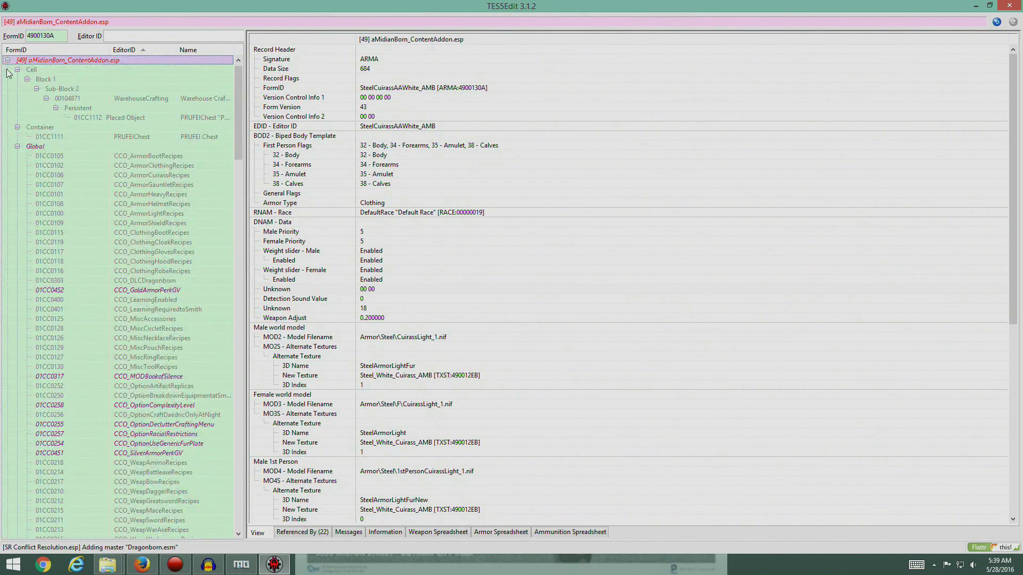
click(18, 79)
click(17, 79)
click(18, 88)
click(18, 98)
click(18, 108)
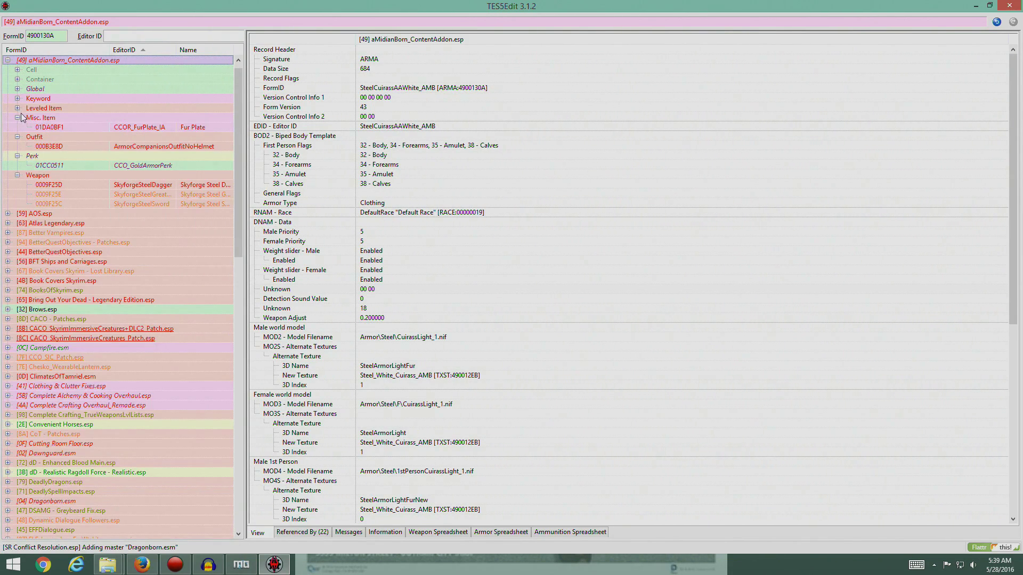
click(17, 117)
click(18, 127)
click(17, 136)
click(17, 146)
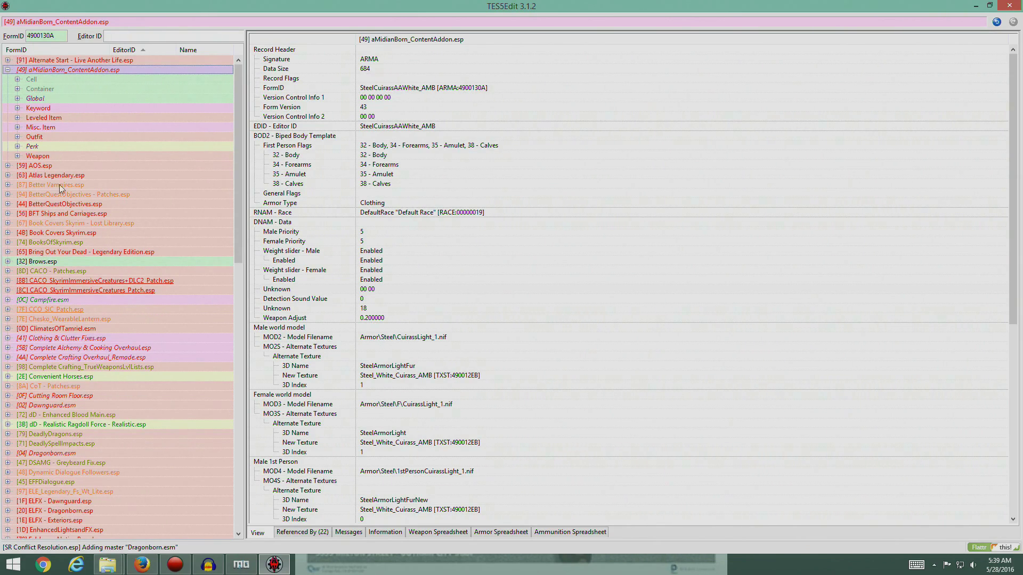
click(149, 570)
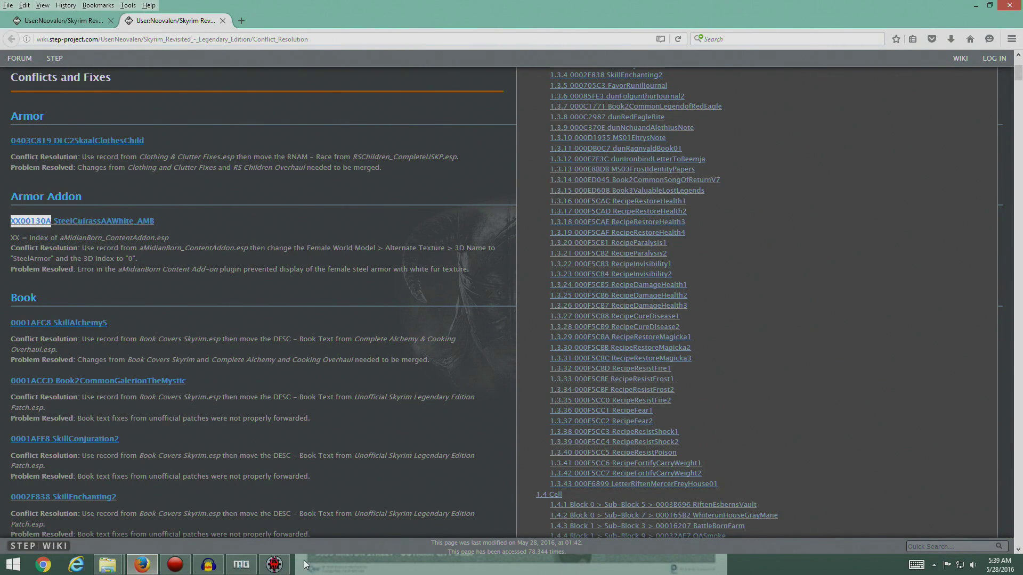
click(275, 565)
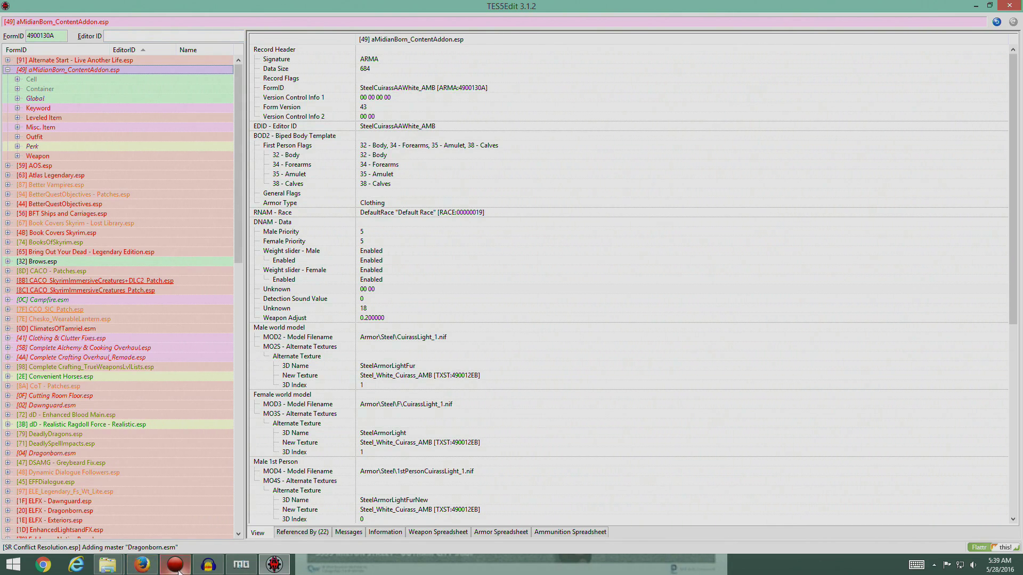
click(143, 571)
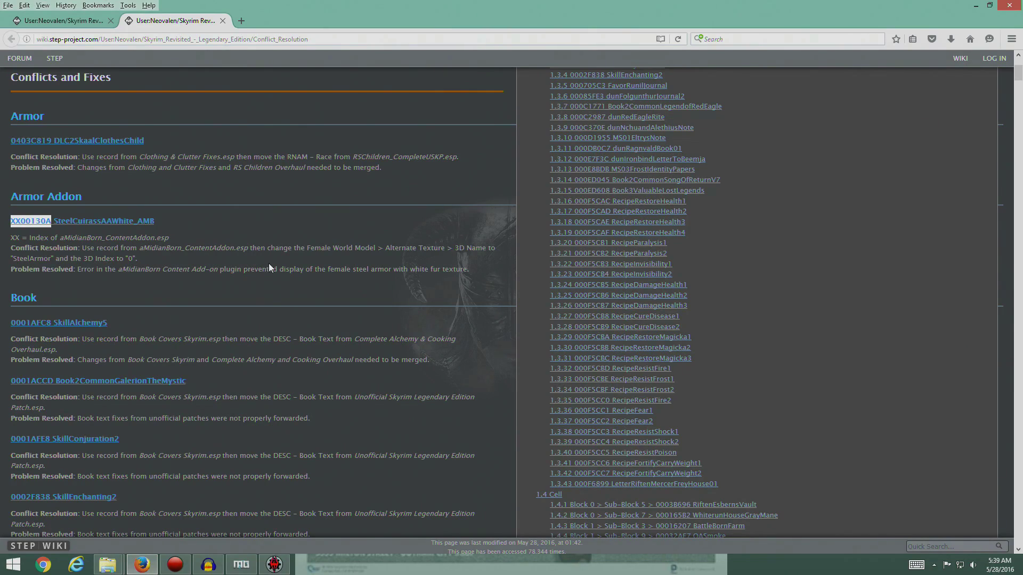
key(alt+Tab)
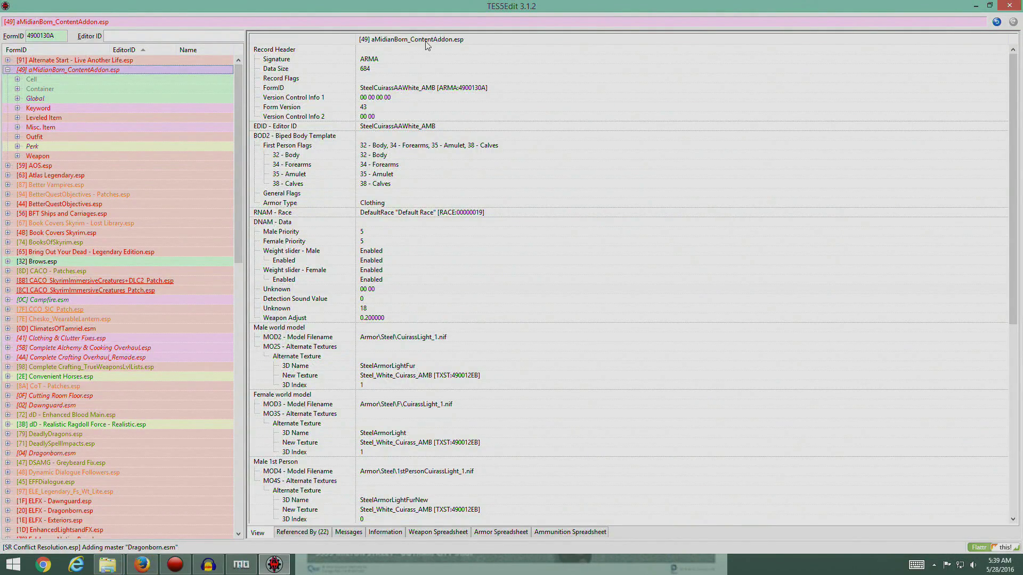
Step: Copy SteelCuirassAAWhite_AMB as an override into SR Conflict Resolution.esp, adding aMidianBorn_ContentAddon.esp as master
right_click(426, 41)
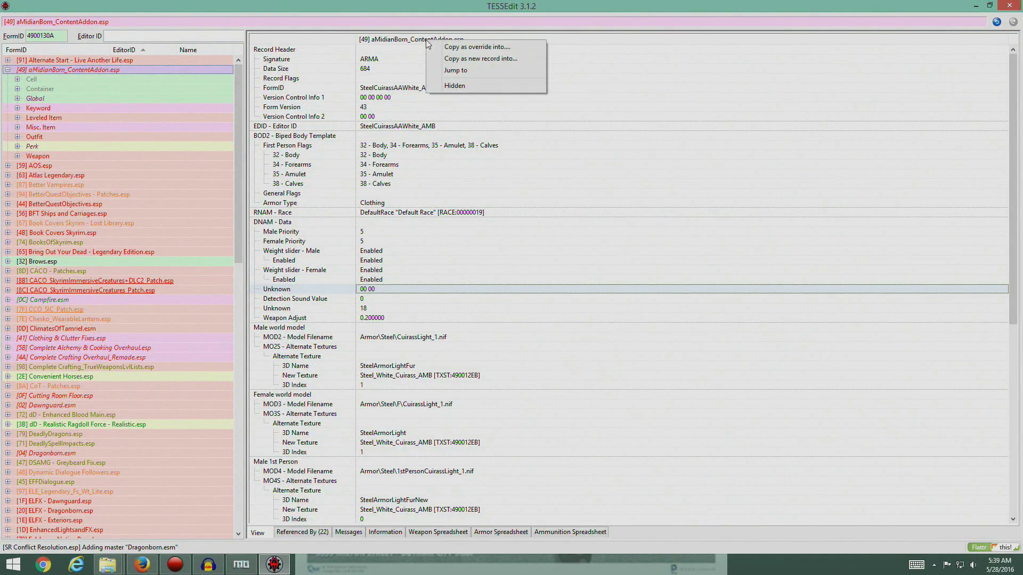
click(476, 48)
drag(593, 207, 620, 394)
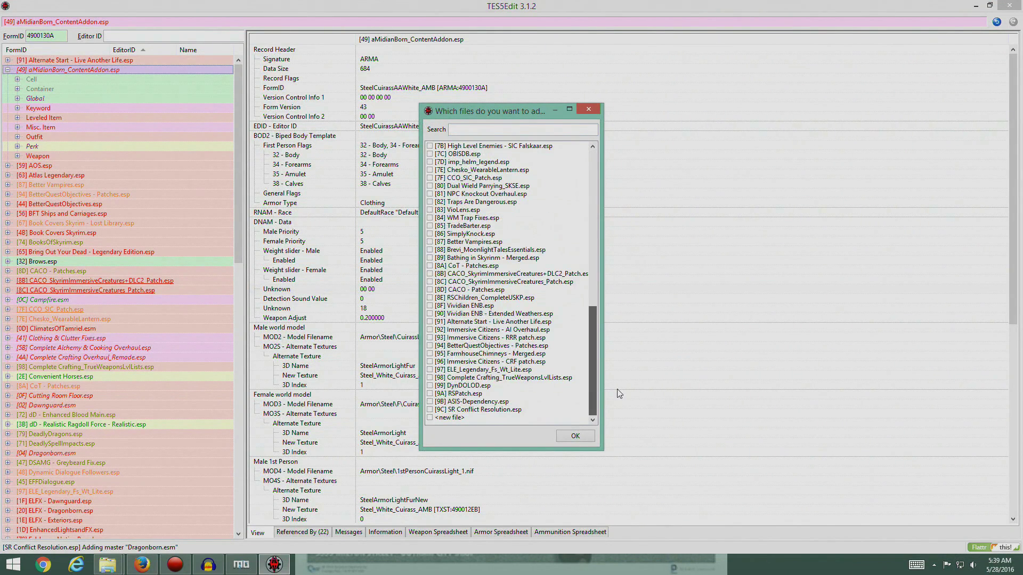
click(430, 410)
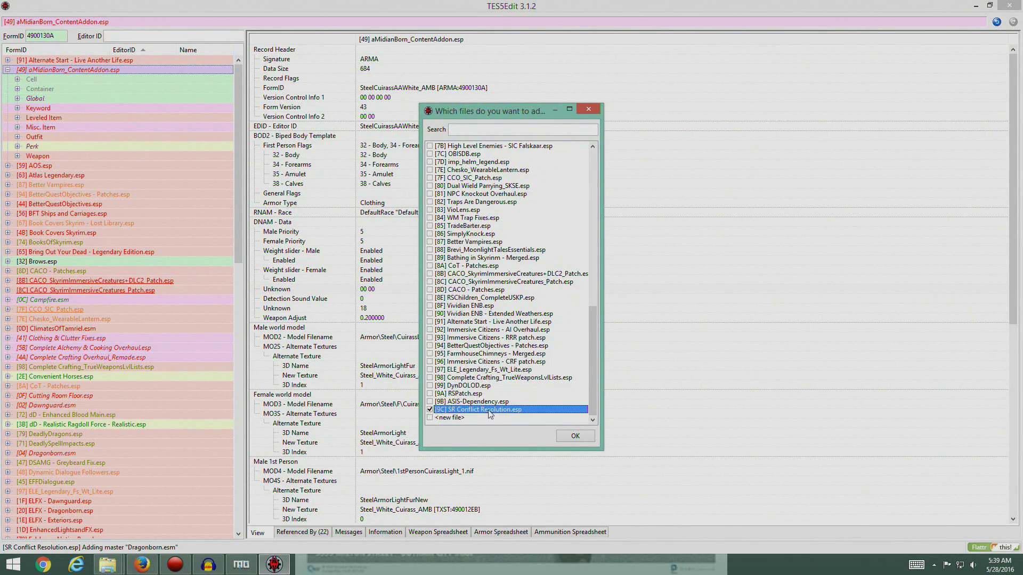
click(567, 434)
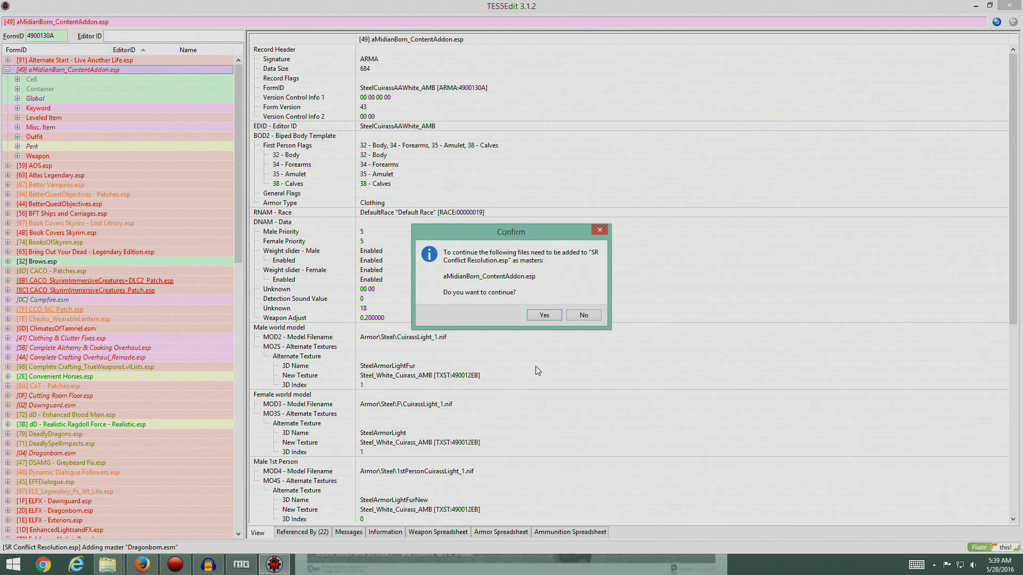
click(544, 316)
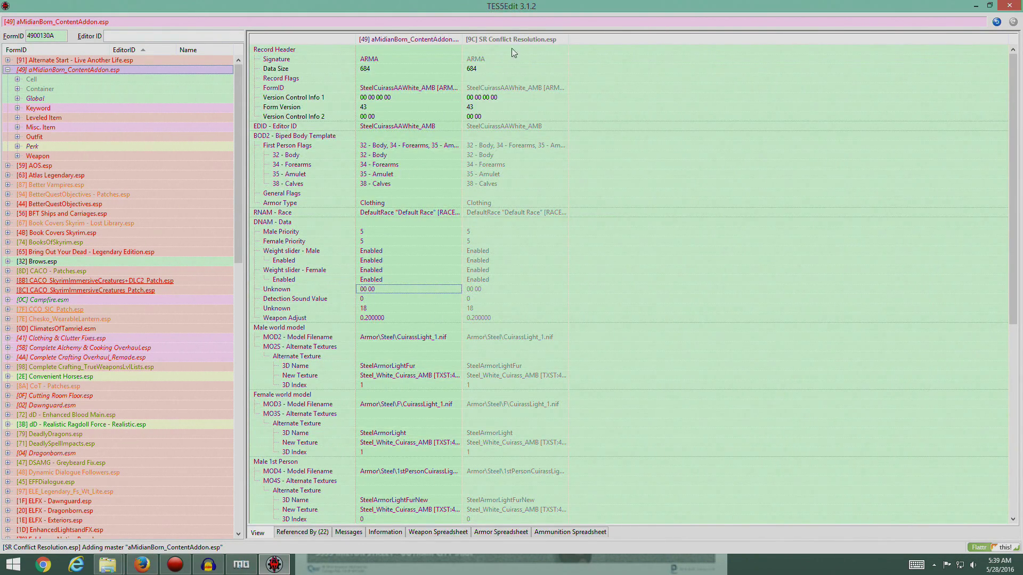
Step: Reread the wiki's instructions for the SteelCuirassAAWhite_AMB fix and return to the record
scroll(542, 342, down, 12)
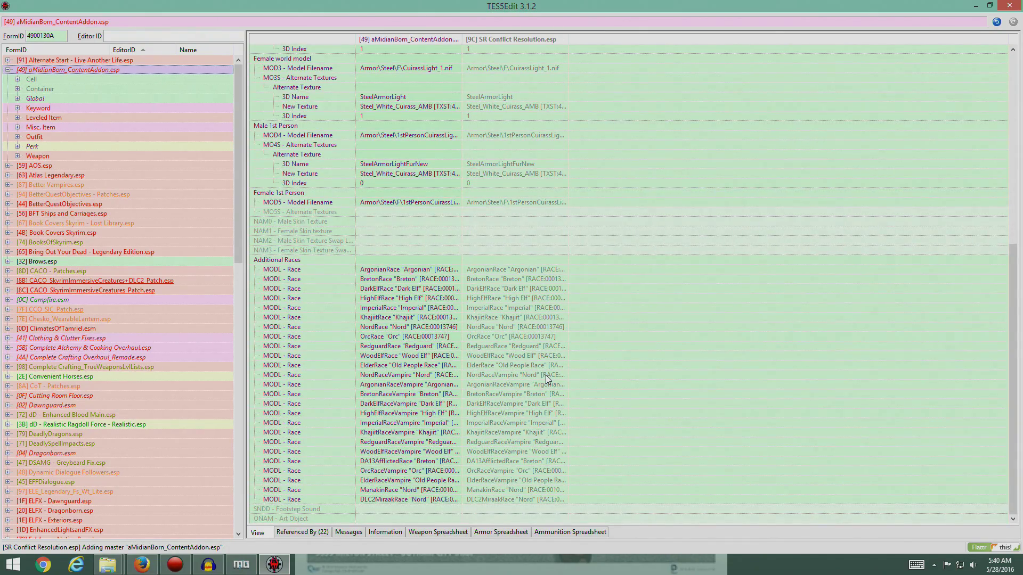
scroll(545, 375, up, 12)
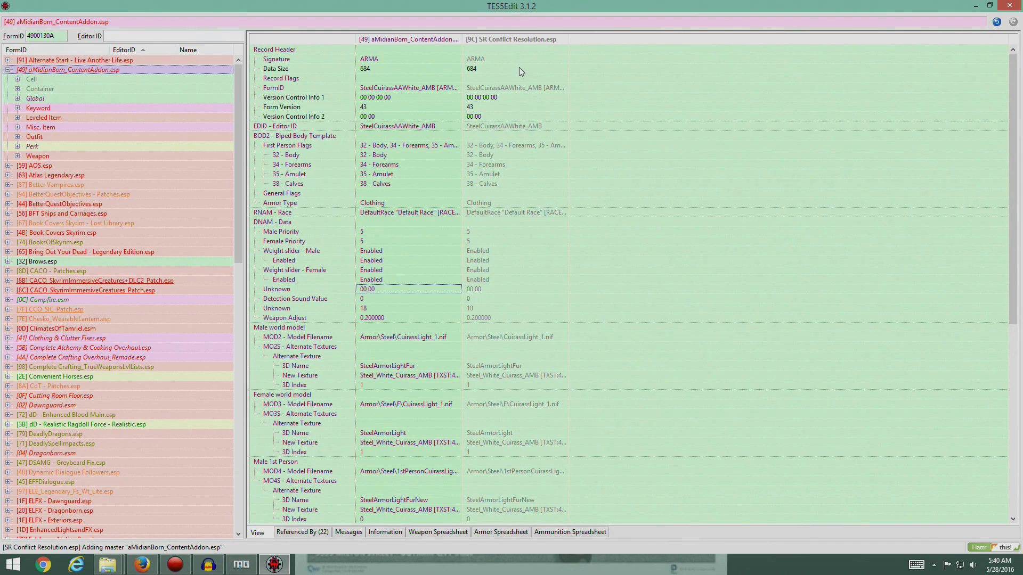
mouse_move(141, 565)
click(124, 481)
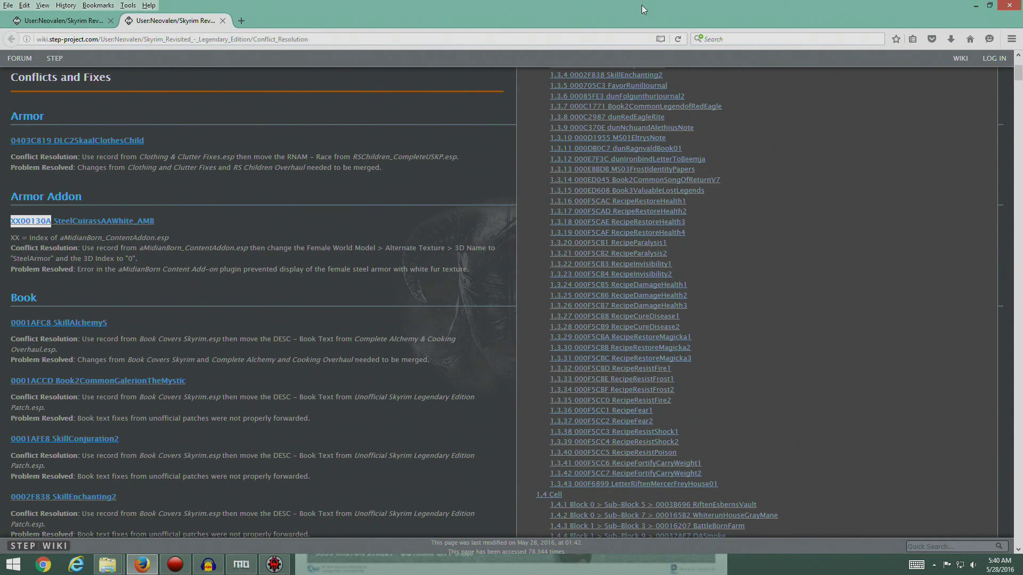
key(alt+Tab)
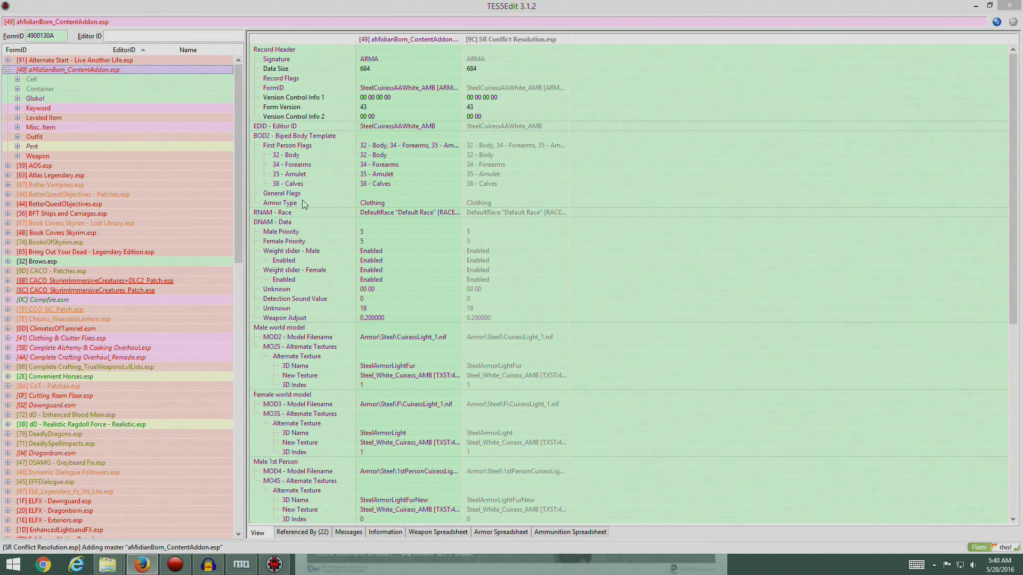
mouse_move(1014, 291)
mouse_down()
mouse_move(1016, 482)
mouse_move(1015, 289)
mouse_up()
Step: Commit SteelArmor as the female alternate texture 3D Name in the SR Conflict Resolution override
click(297, 395)
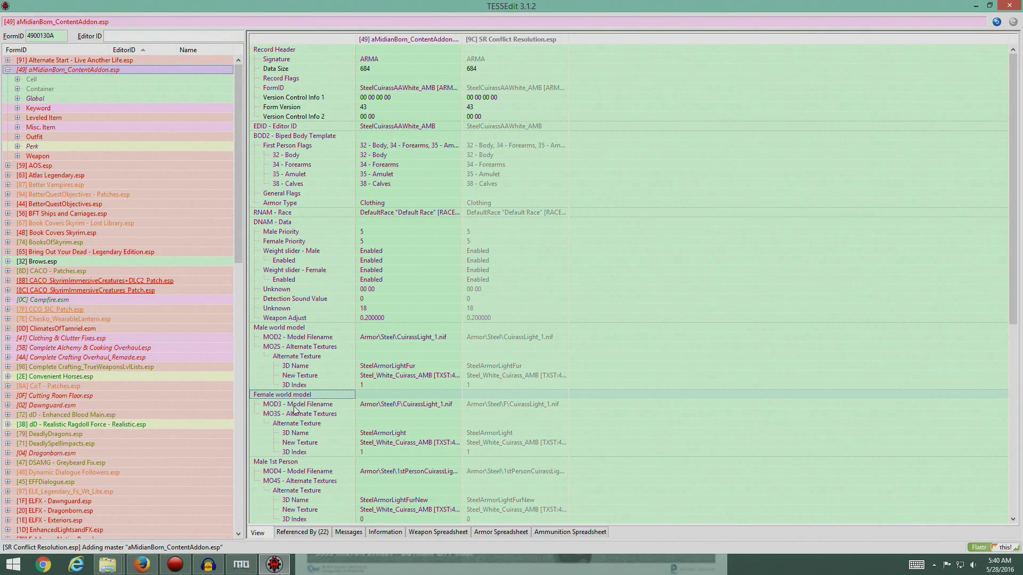
click(296, 434)
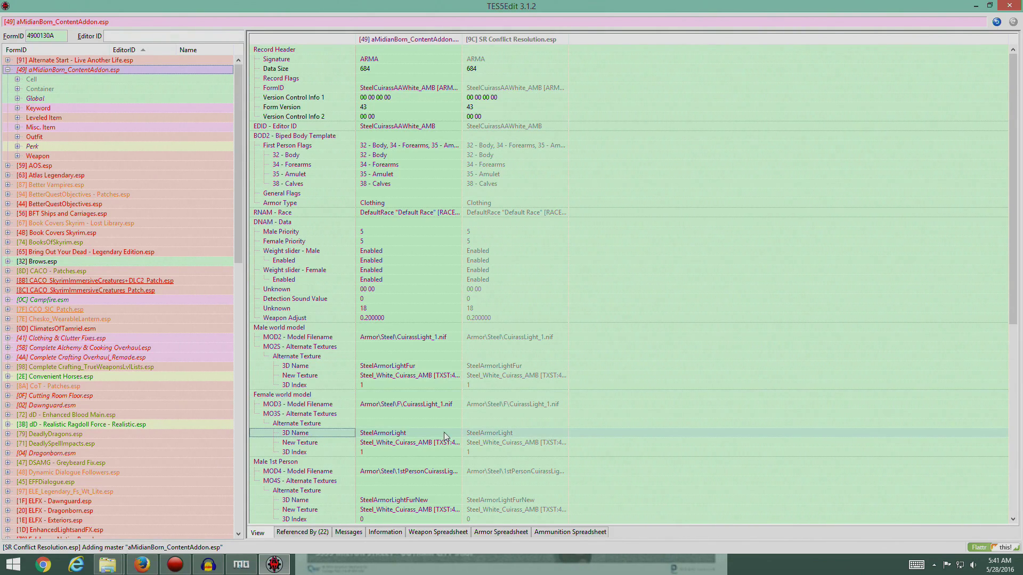
click(517, 433)
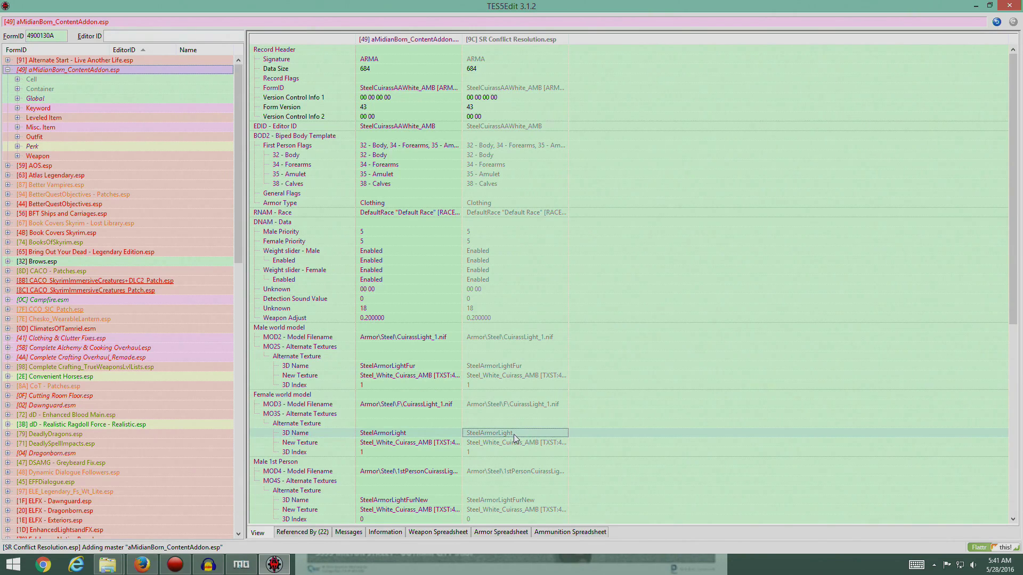
right_click(507, 434)
click(526, 440)
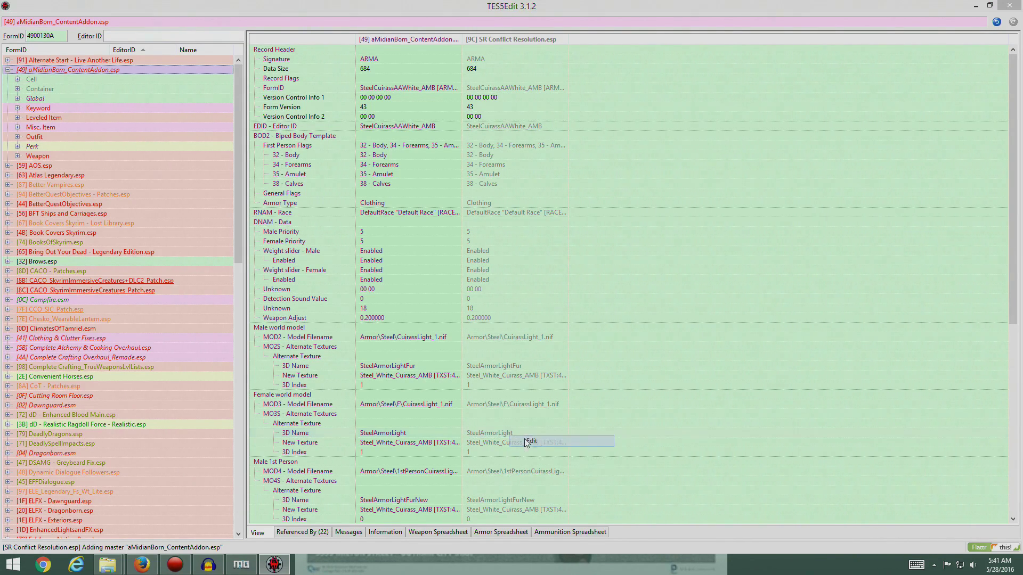
key(End)
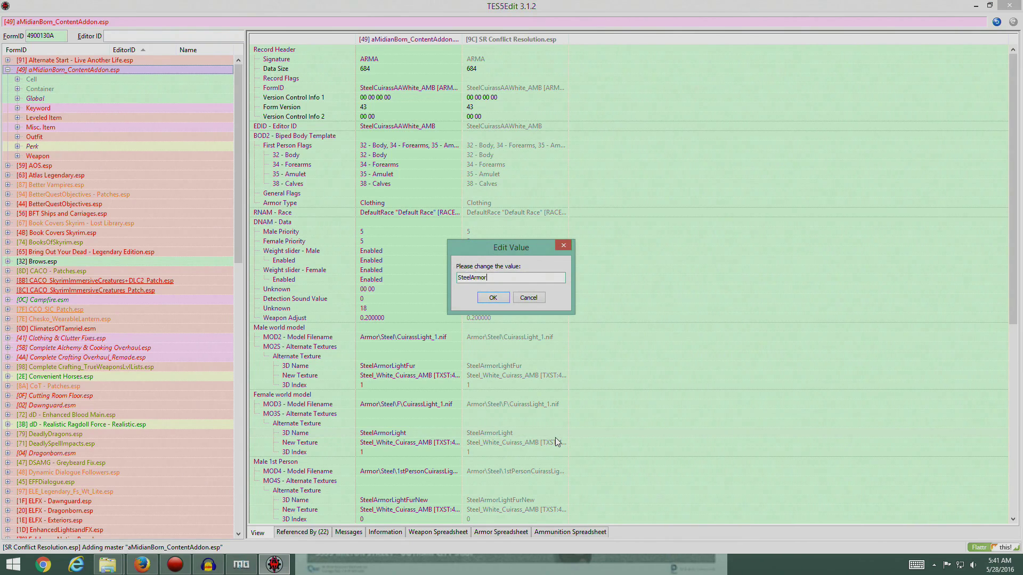
key(Return)
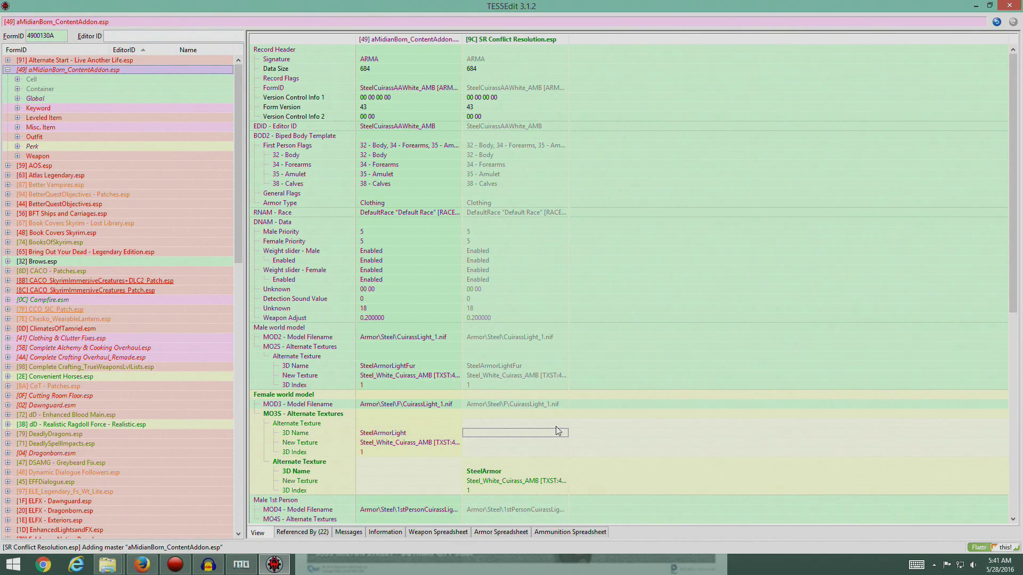
Step: Set the female alternate texture 3D Index to 0 and switch back to the wiki guide
right_click(494, 490)
click(519, 498)
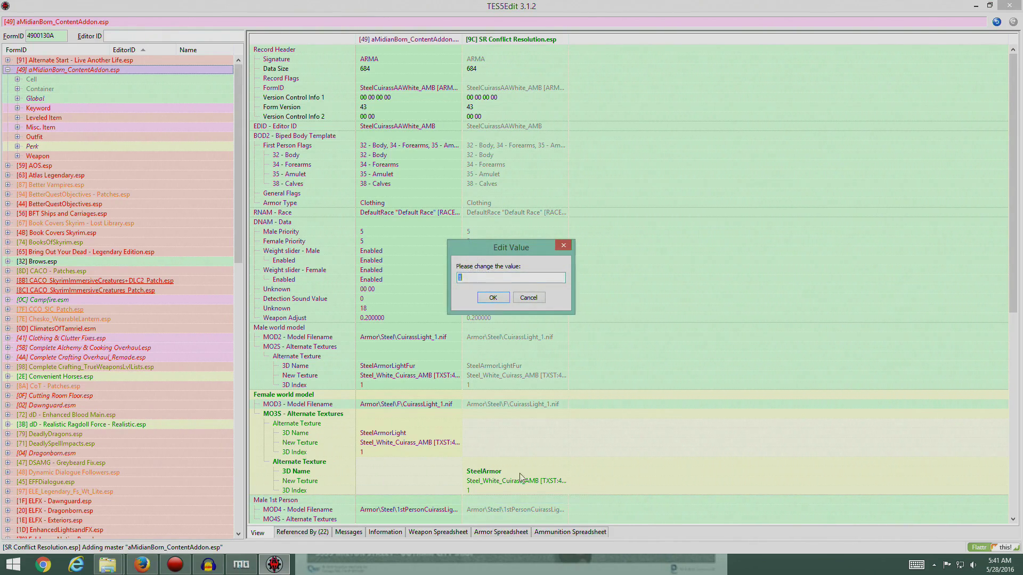
text(0)
key(Return)
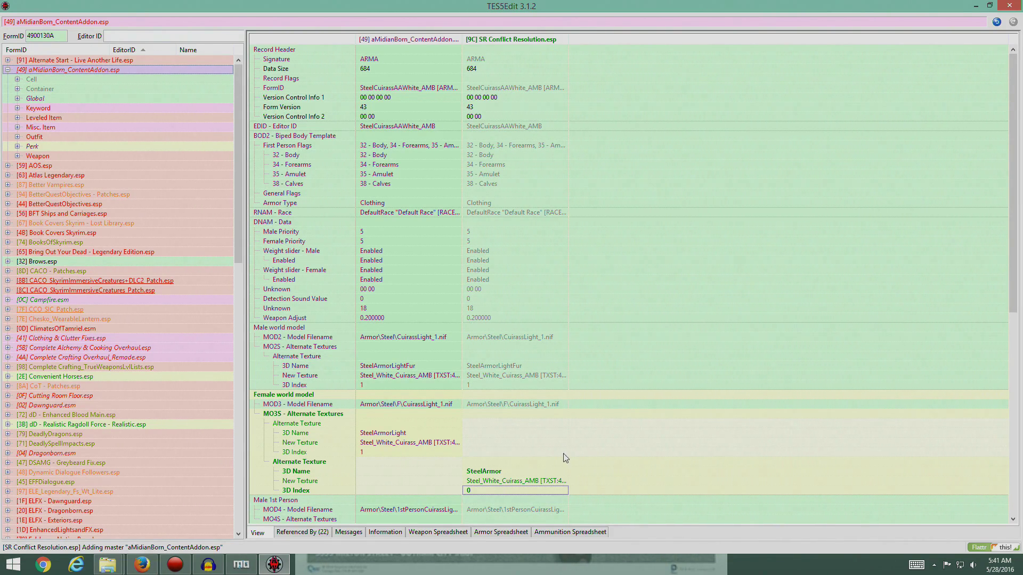
key(alt+Tab)
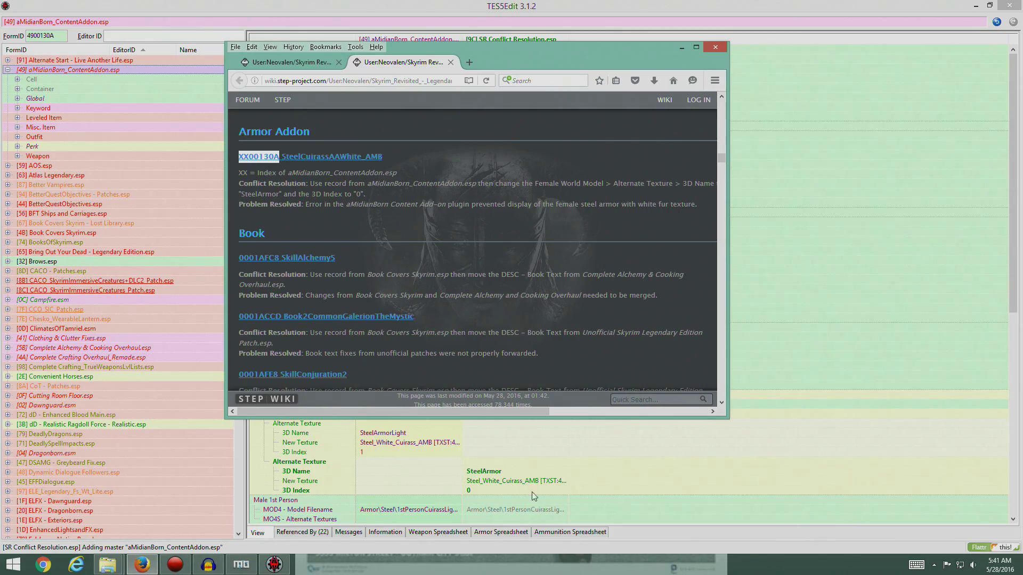
Step: Maximize the wiki window, read ahead, and return to the armor addon record
click(696, 47)
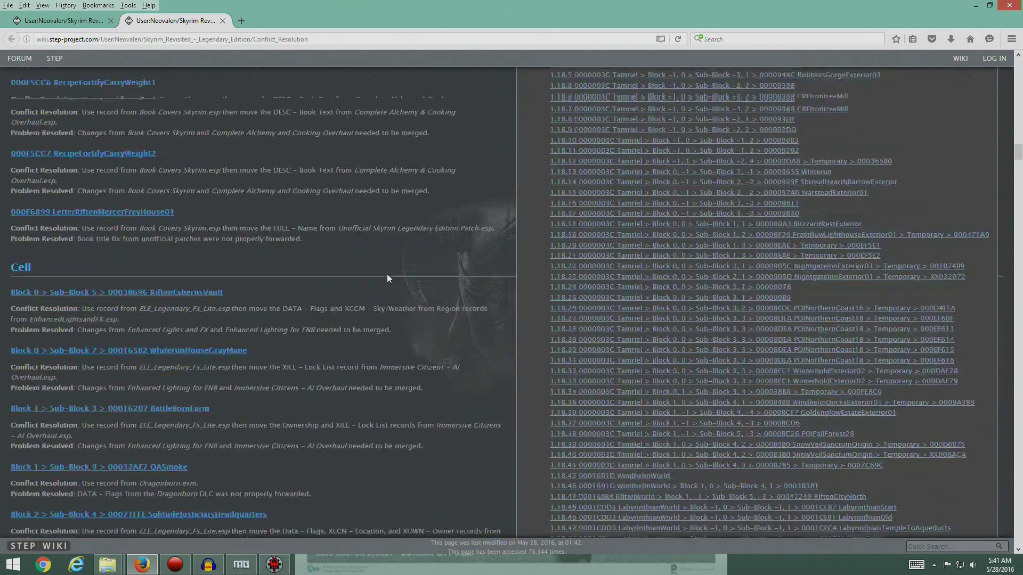
scroll(378, 269, down, 4)
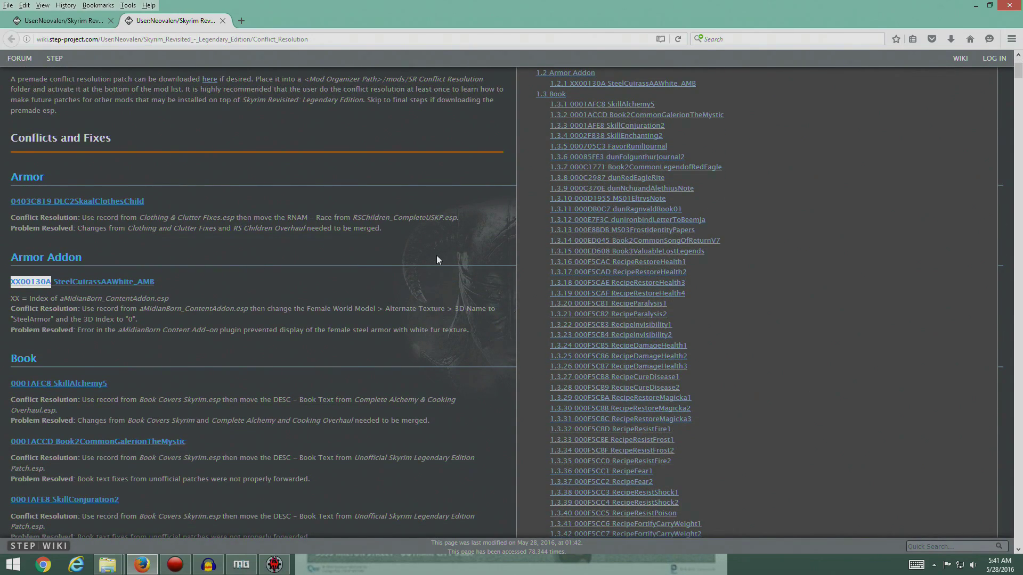
click(274, 564)
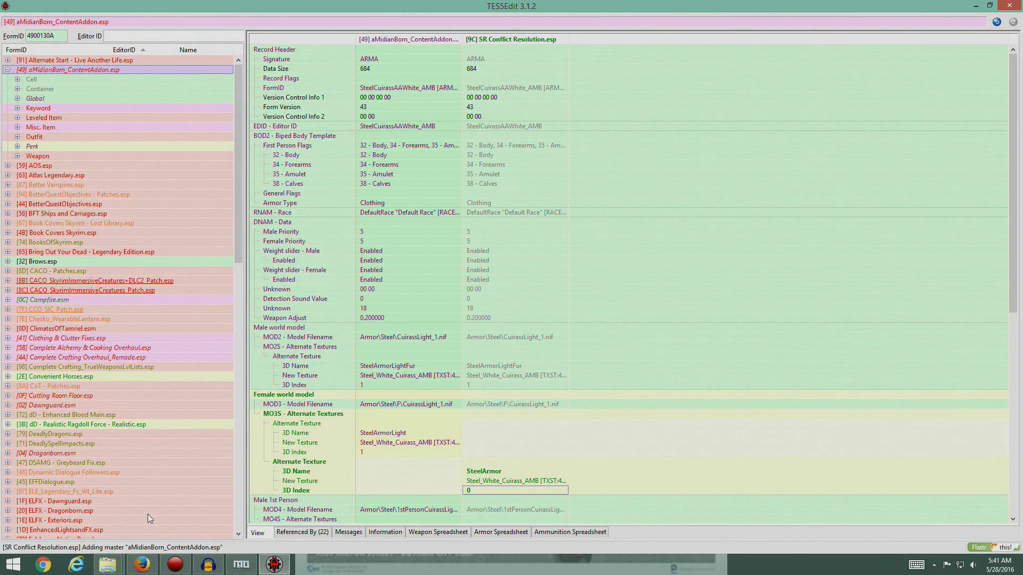
Step: Close TES5Edit, saving SR Conflict Resolution.esp through the save-changes prompt
right_click(504, 42)
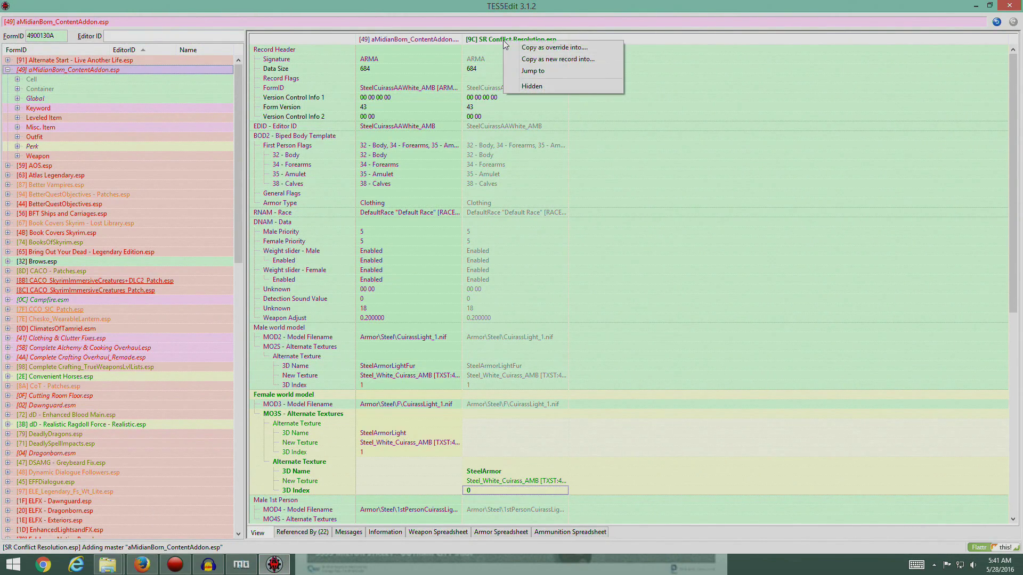
key(Escape)
key(alt+F4)
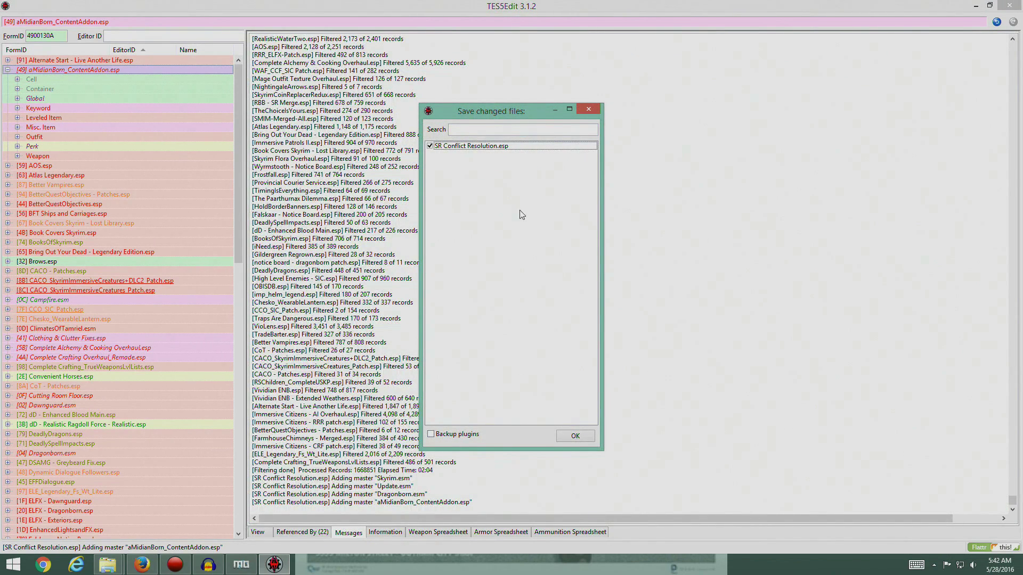
click(430, 145)
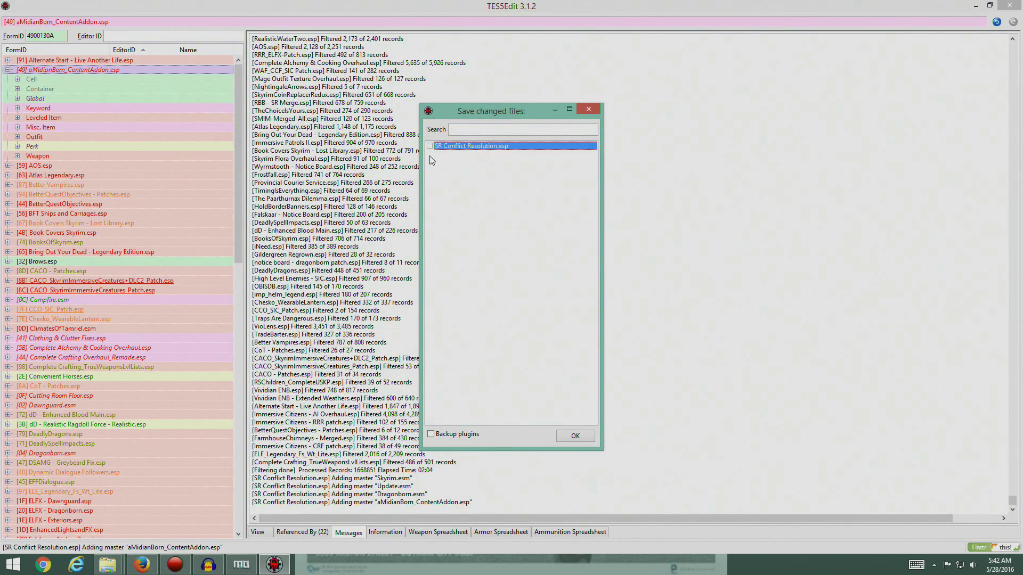
click(575, 437)
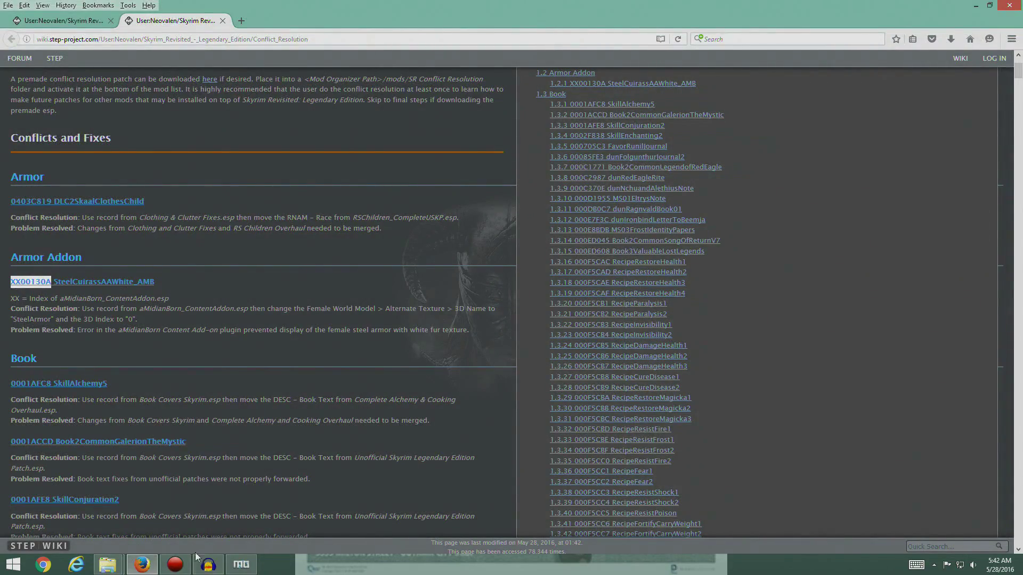
click(241, 565)
Step: Sort mods by priority, check Overwrite's TES5Edit Backups and SKSE Plugins folders, then return to the wiki
scroll(196, 333, down, 10)
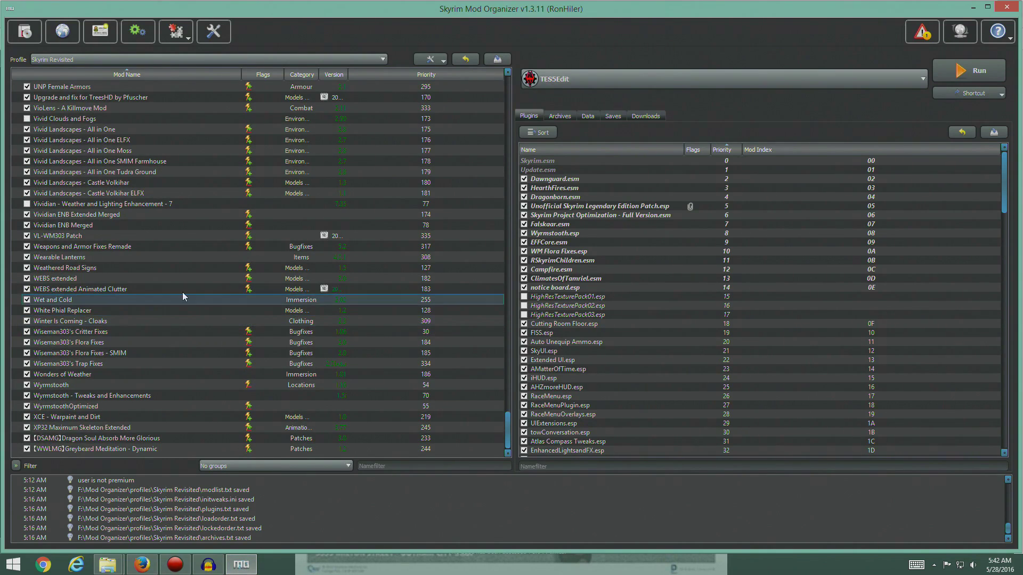
click(386, 75)
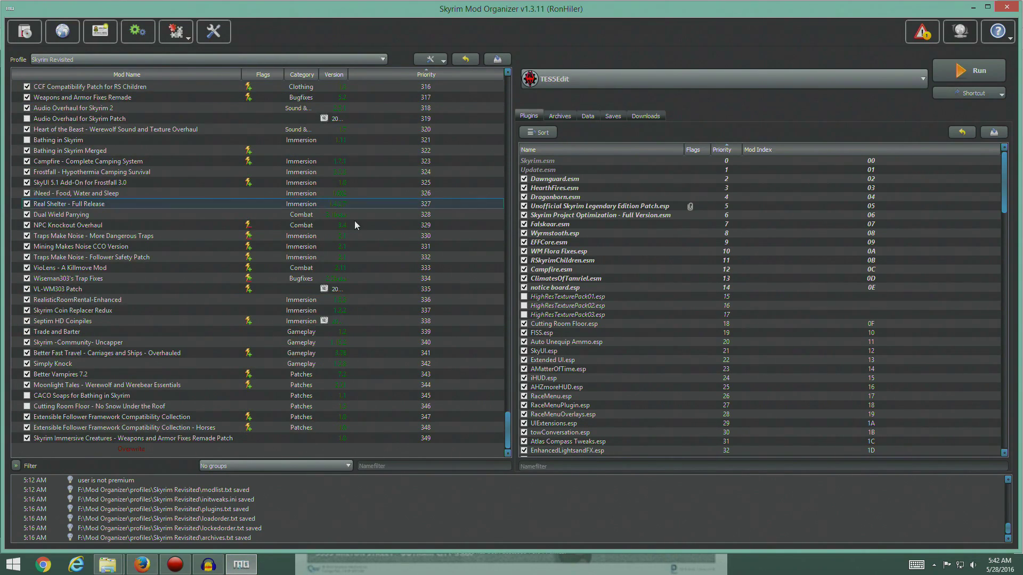
double_click(130, 449)
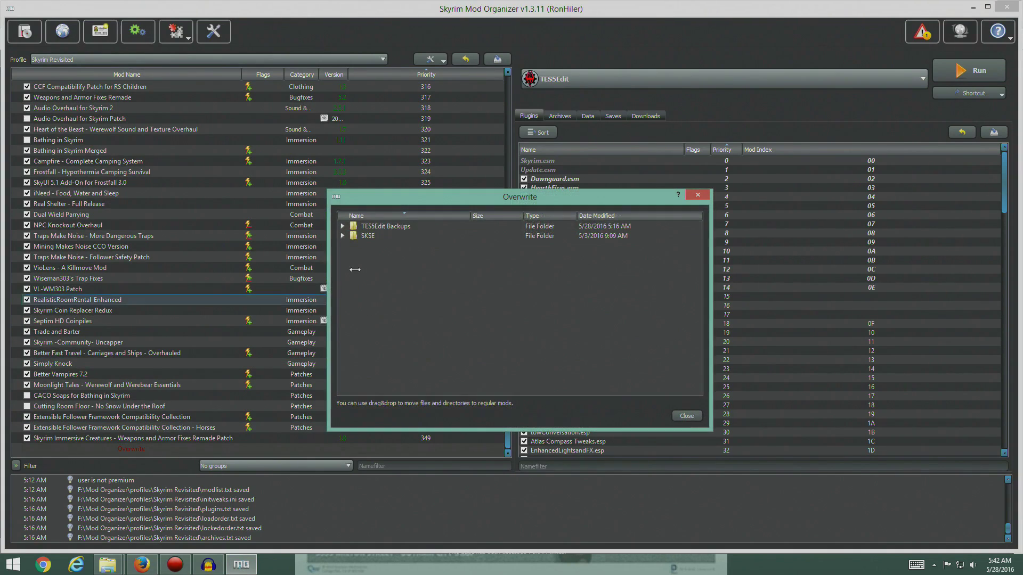
click(343, 236)
click(352, 245)
click(705, 197)
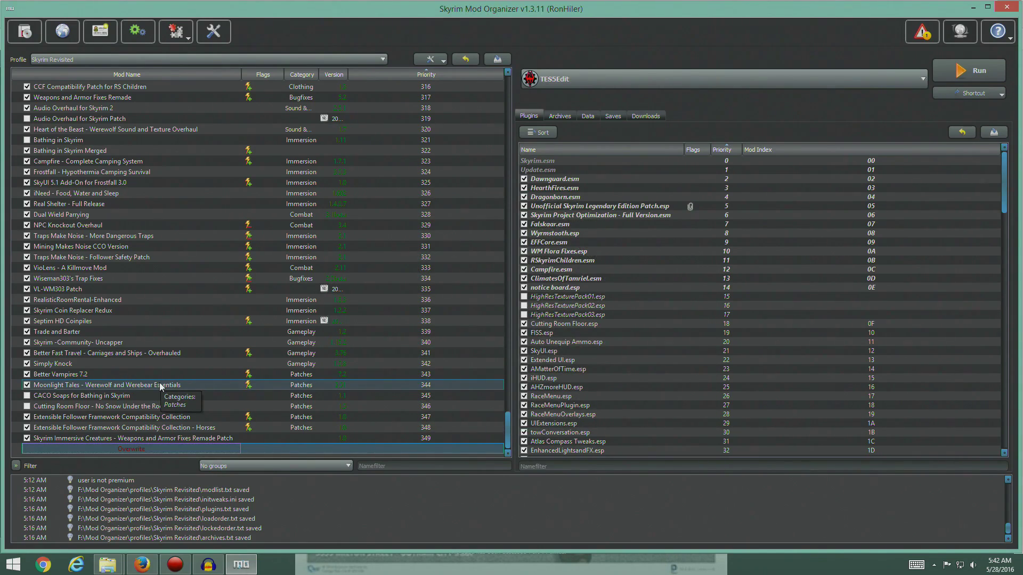
key(alt+Tab)
scroll(248, 422, up, 2)
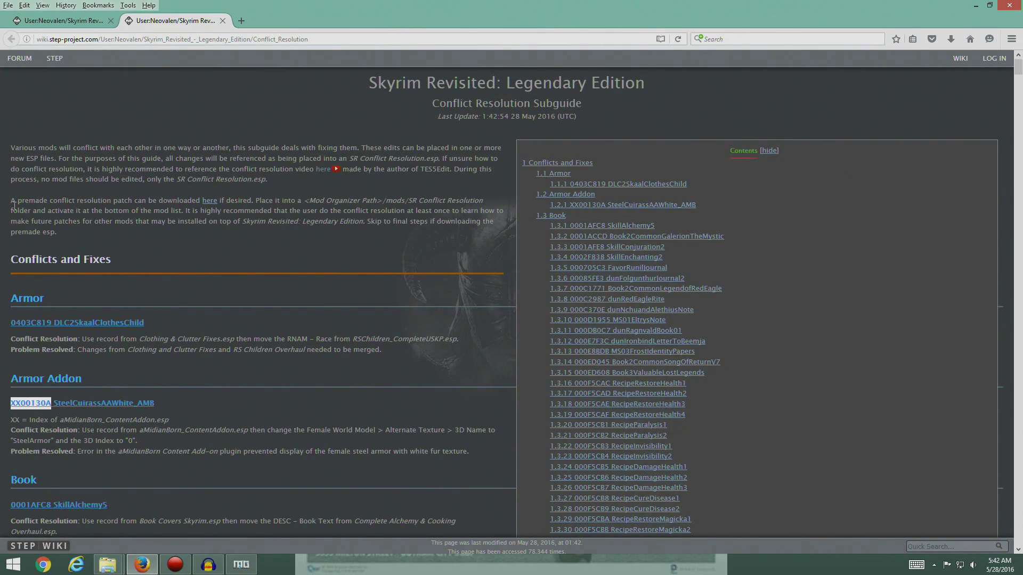
Step: Save the premade SR Conflict Resolution.esp patch (456 KB) from the guide's intro link and confirm it in Downloads
scroll(124, 208, down, 20)
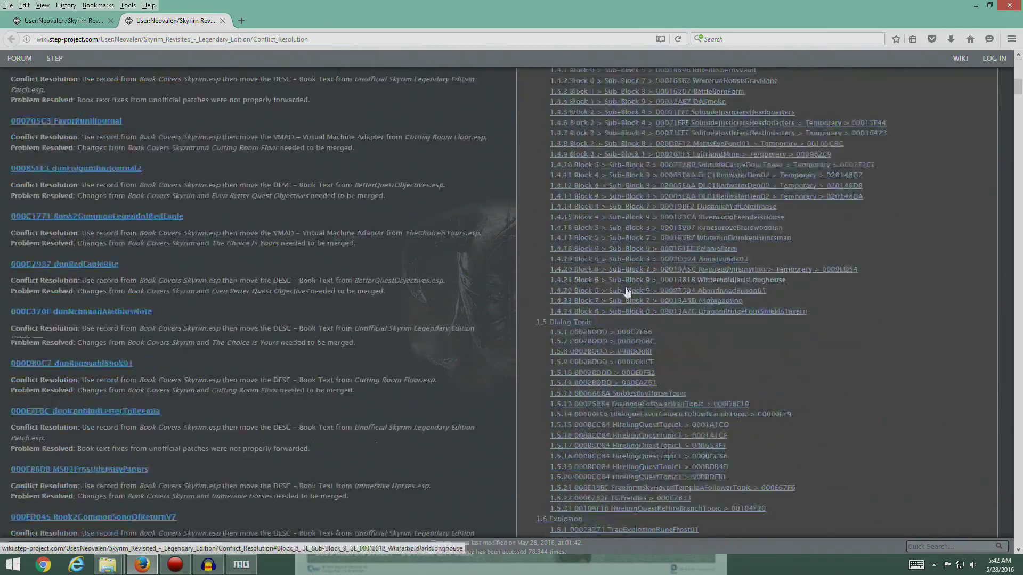
scroll(314, 296, up, 20)
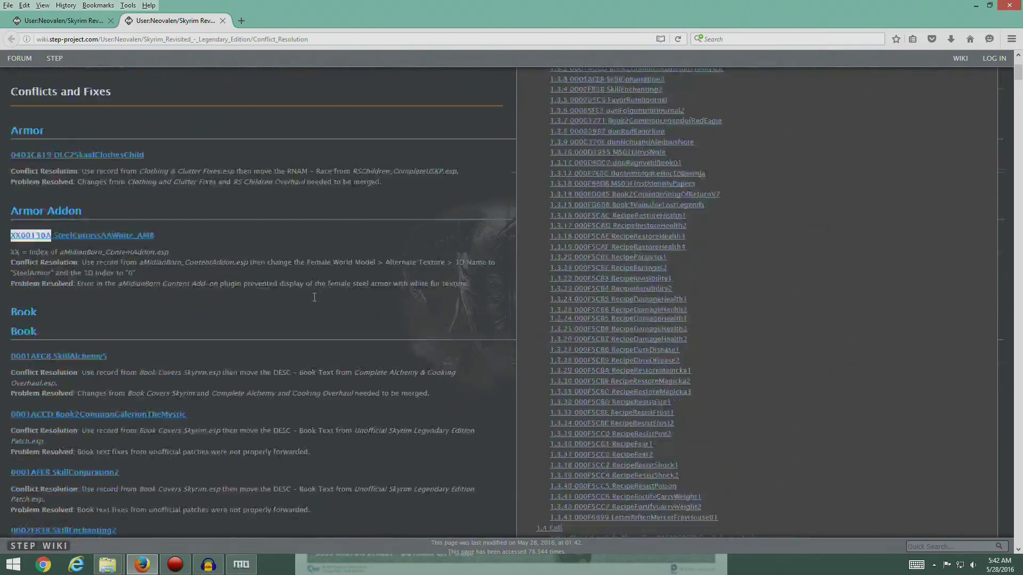
scroll(275, 318, down, 20)
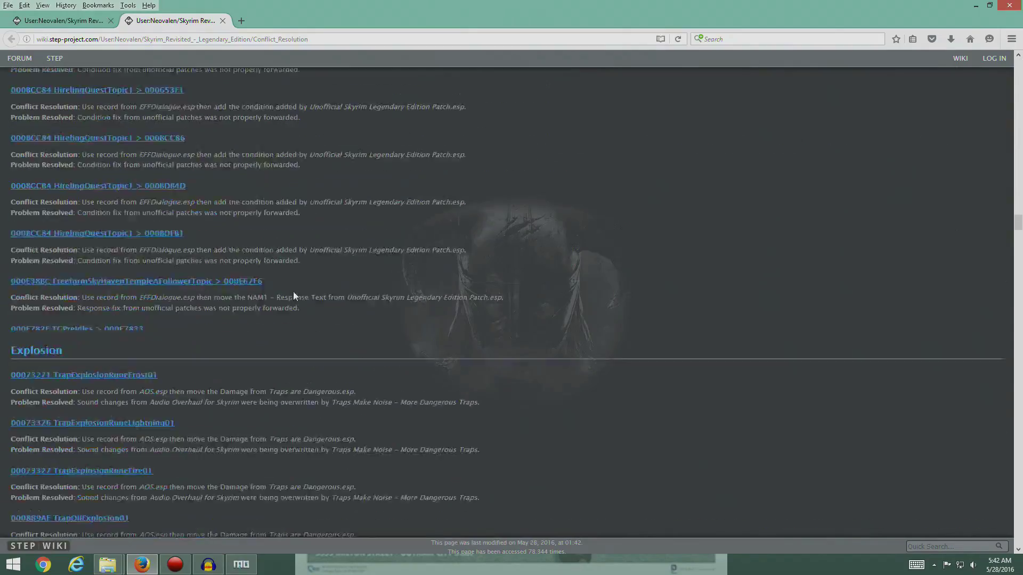
scroll(292, 281, down, 20)
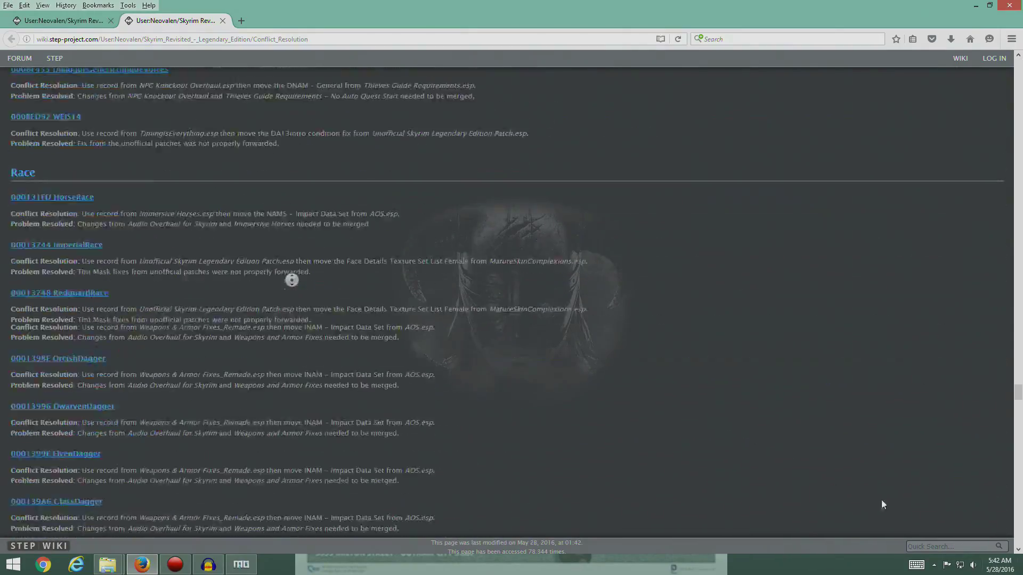
scroll(209, 204, up, 20)
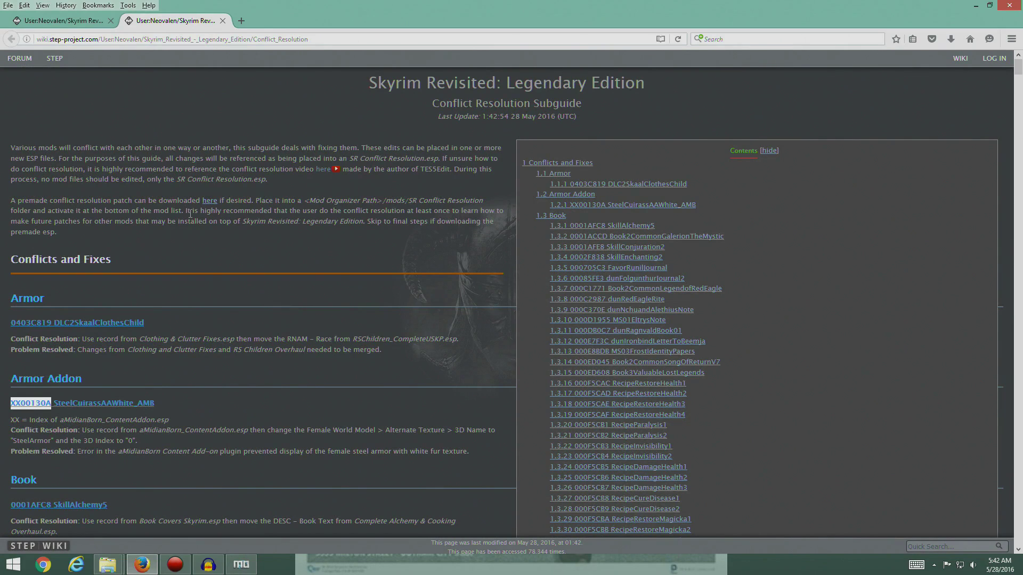
click(210, 202)
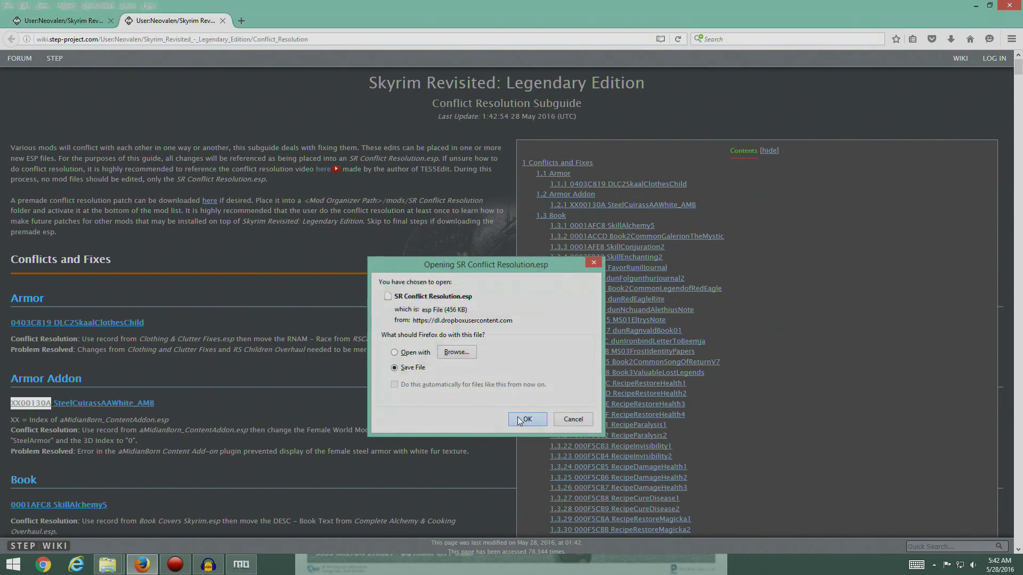
click(527, 419)
click(951, 37)
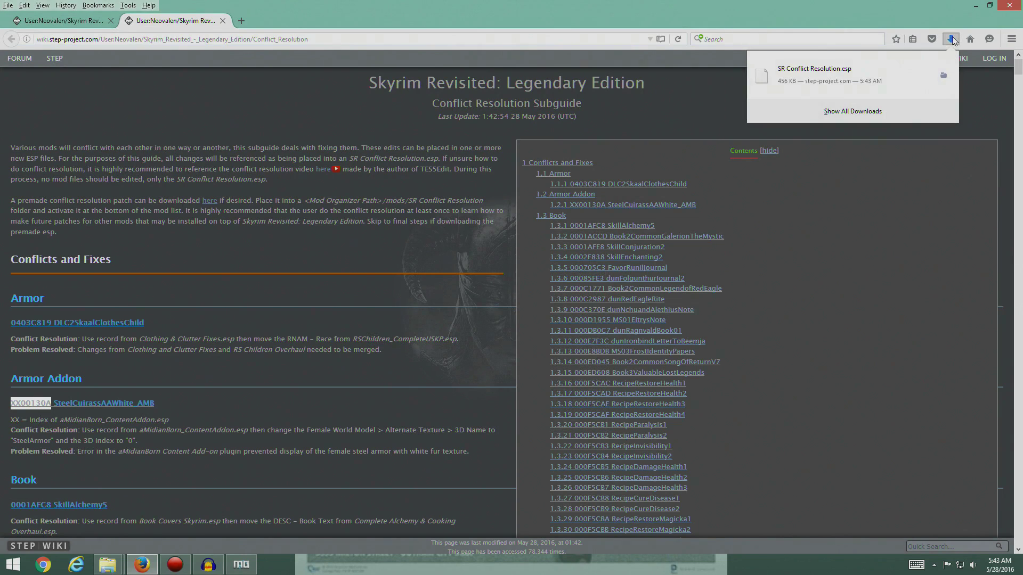